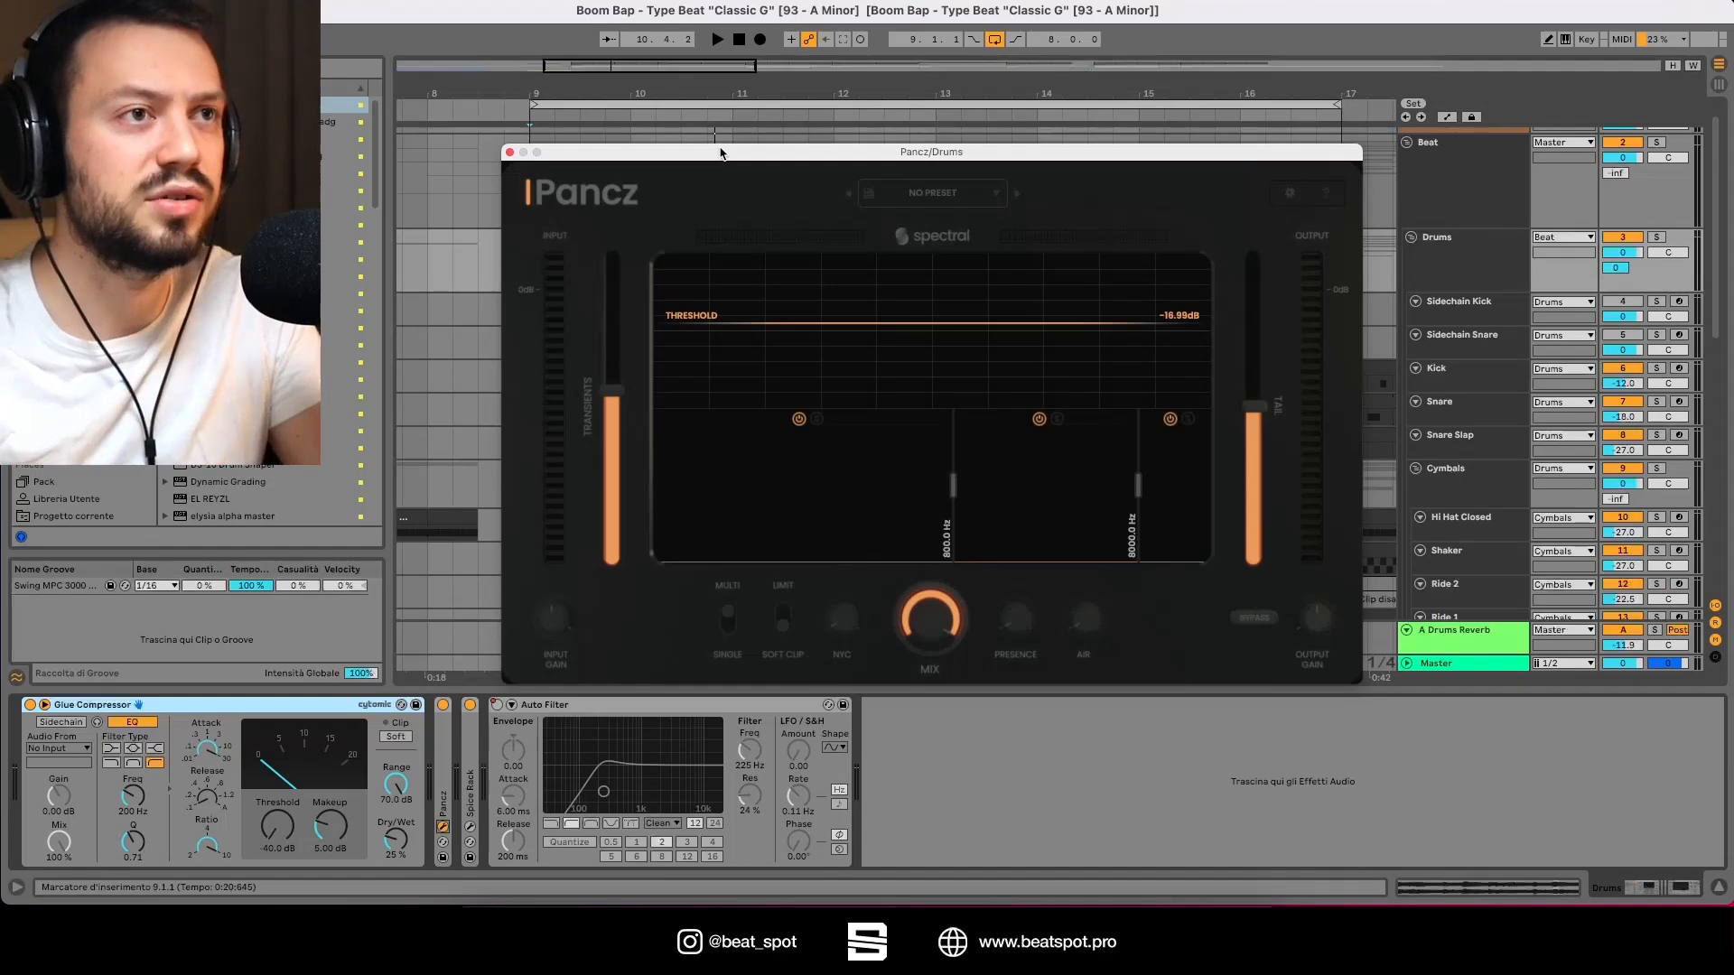
Step: Inspect the Pancz plugin's mode switches and the NYC and Presence knobs
left_click_drag(721, 152, 741, 174)
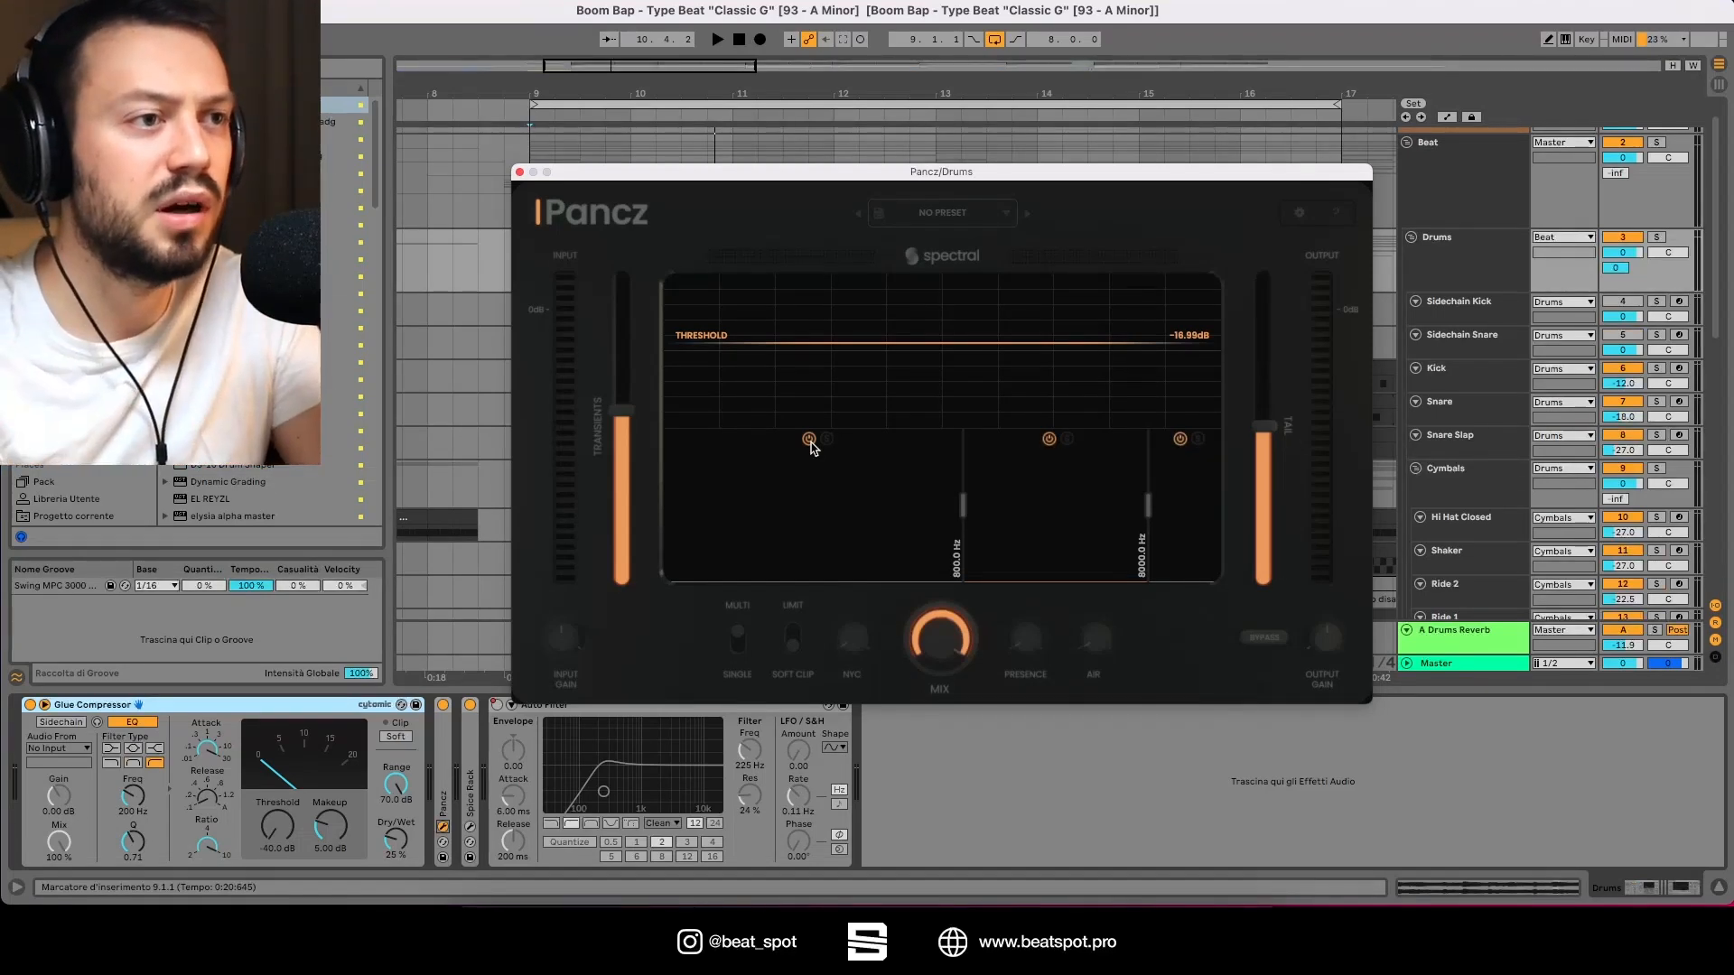
left_click(738, 650)
left_click(738, 650)
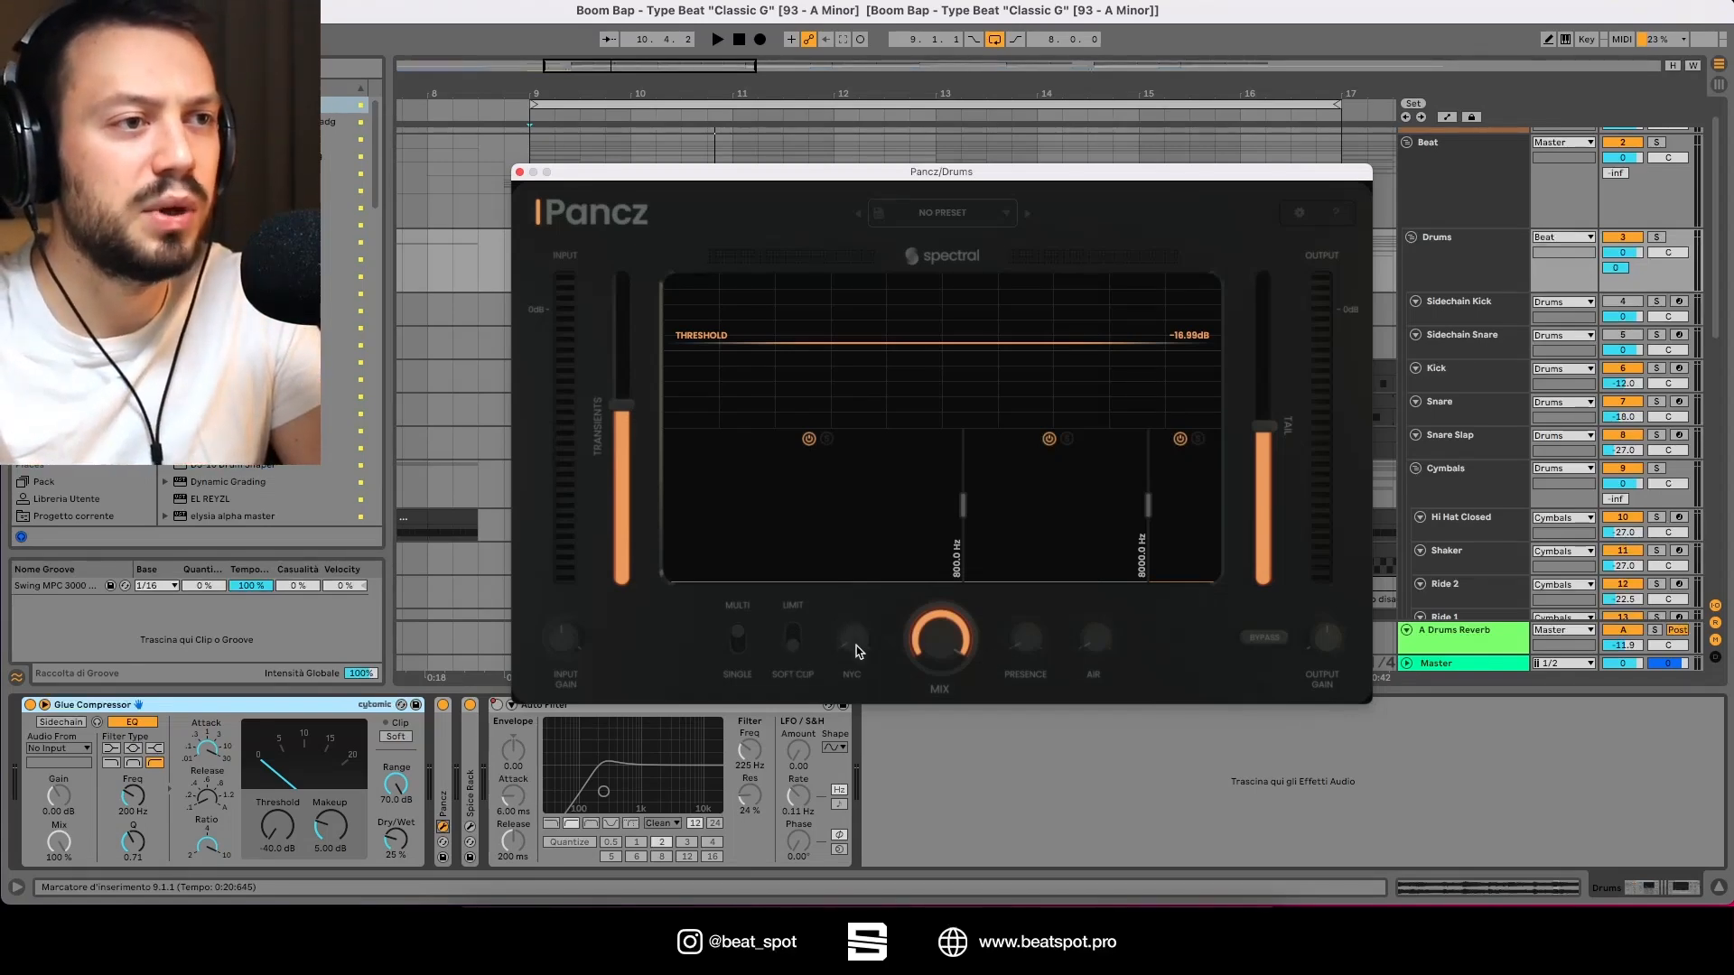
mouse_move(859, 623)
left_mouse_down()
mouse_move(847, 420)
mouse_move(830, 628)
left_mouse_up()
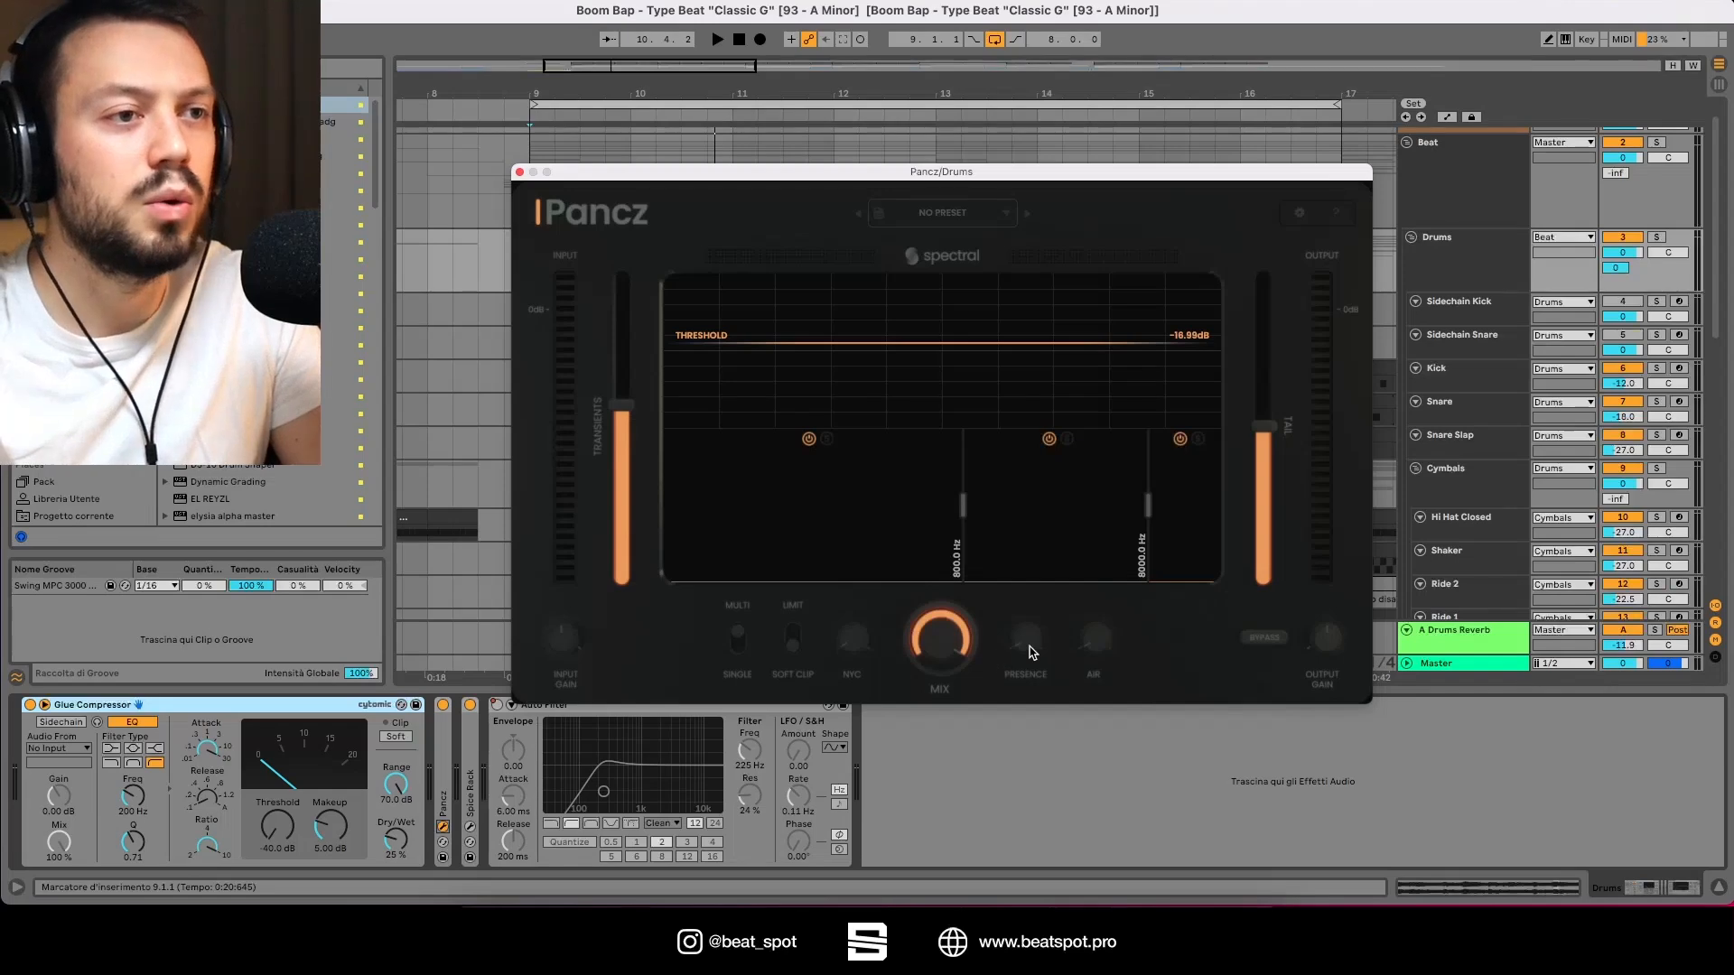
left_click_drag(1034, 652, 1010, 735)
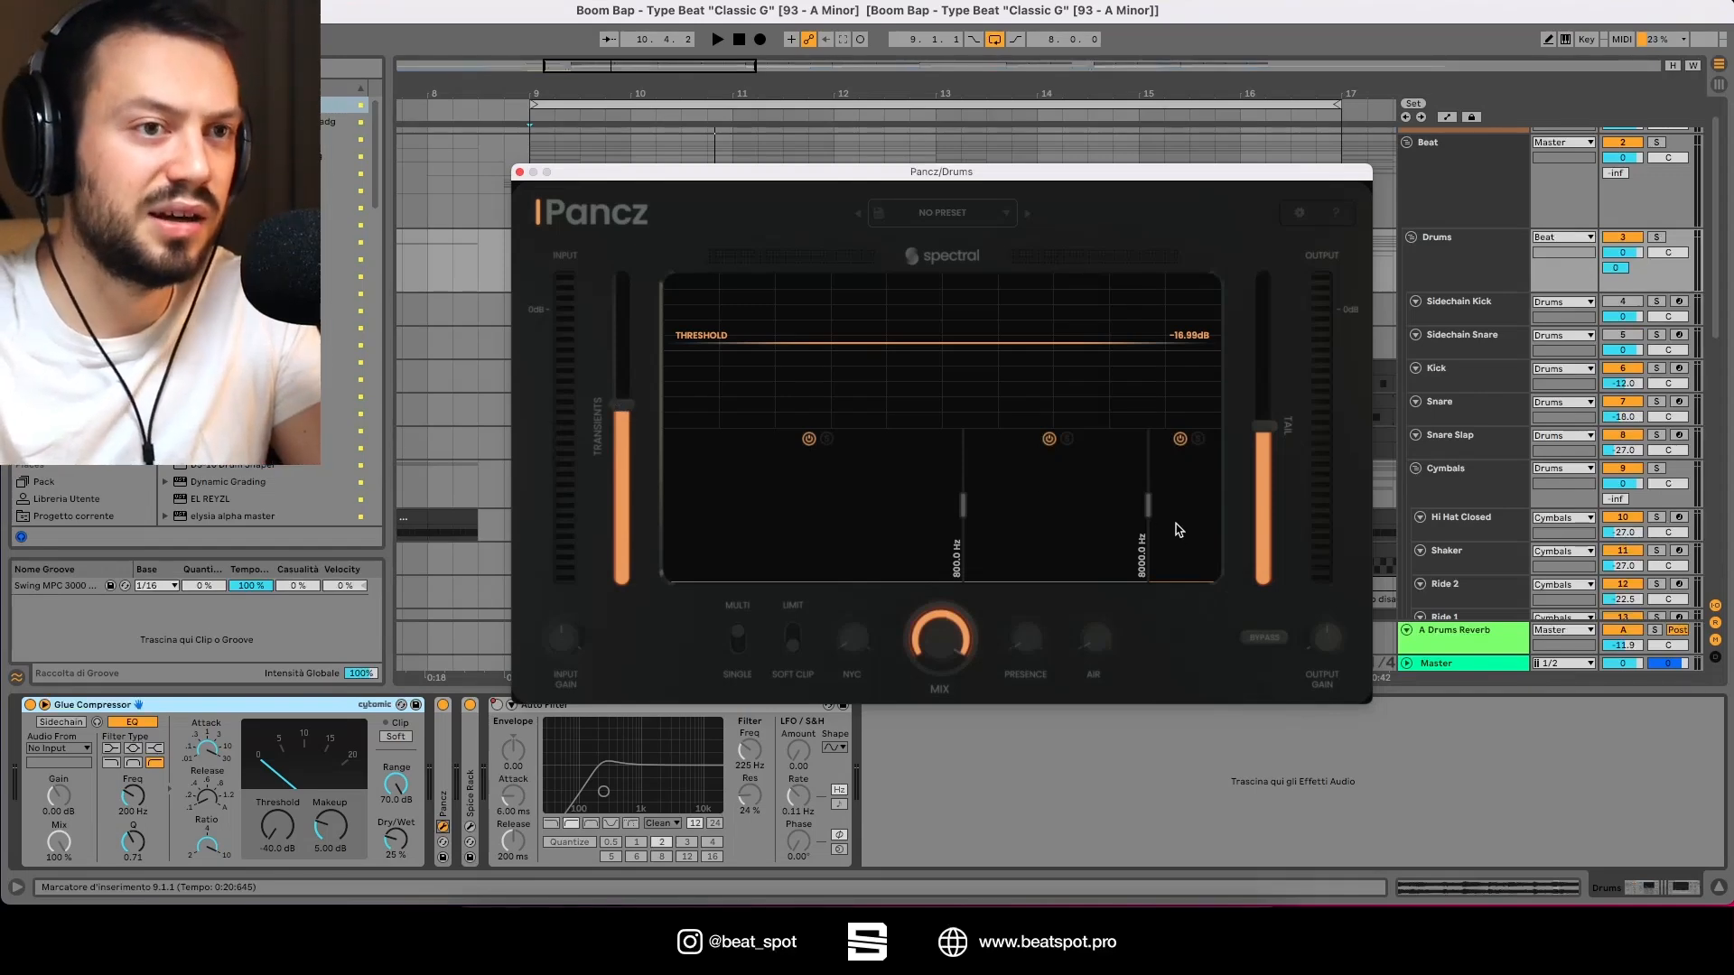
Step: Solo the Drums group track and start playback of the beat
left_click(1656, 236)
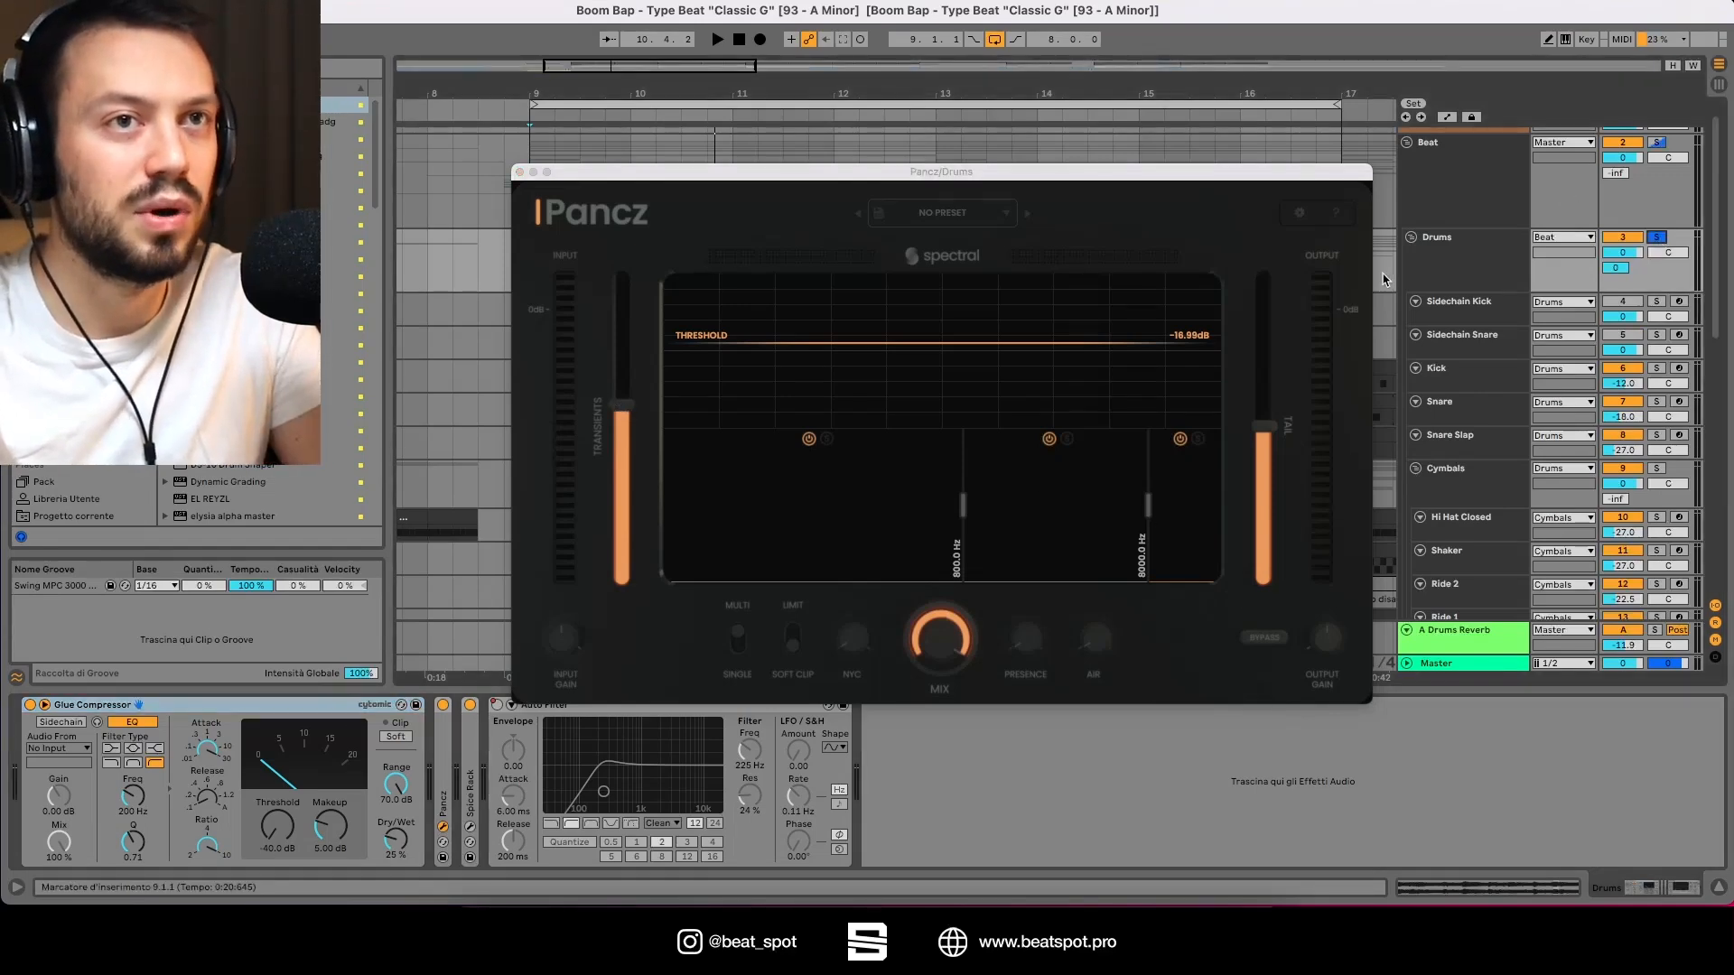
left_click_drag(1064, 172, 1091, 119)
key("space")
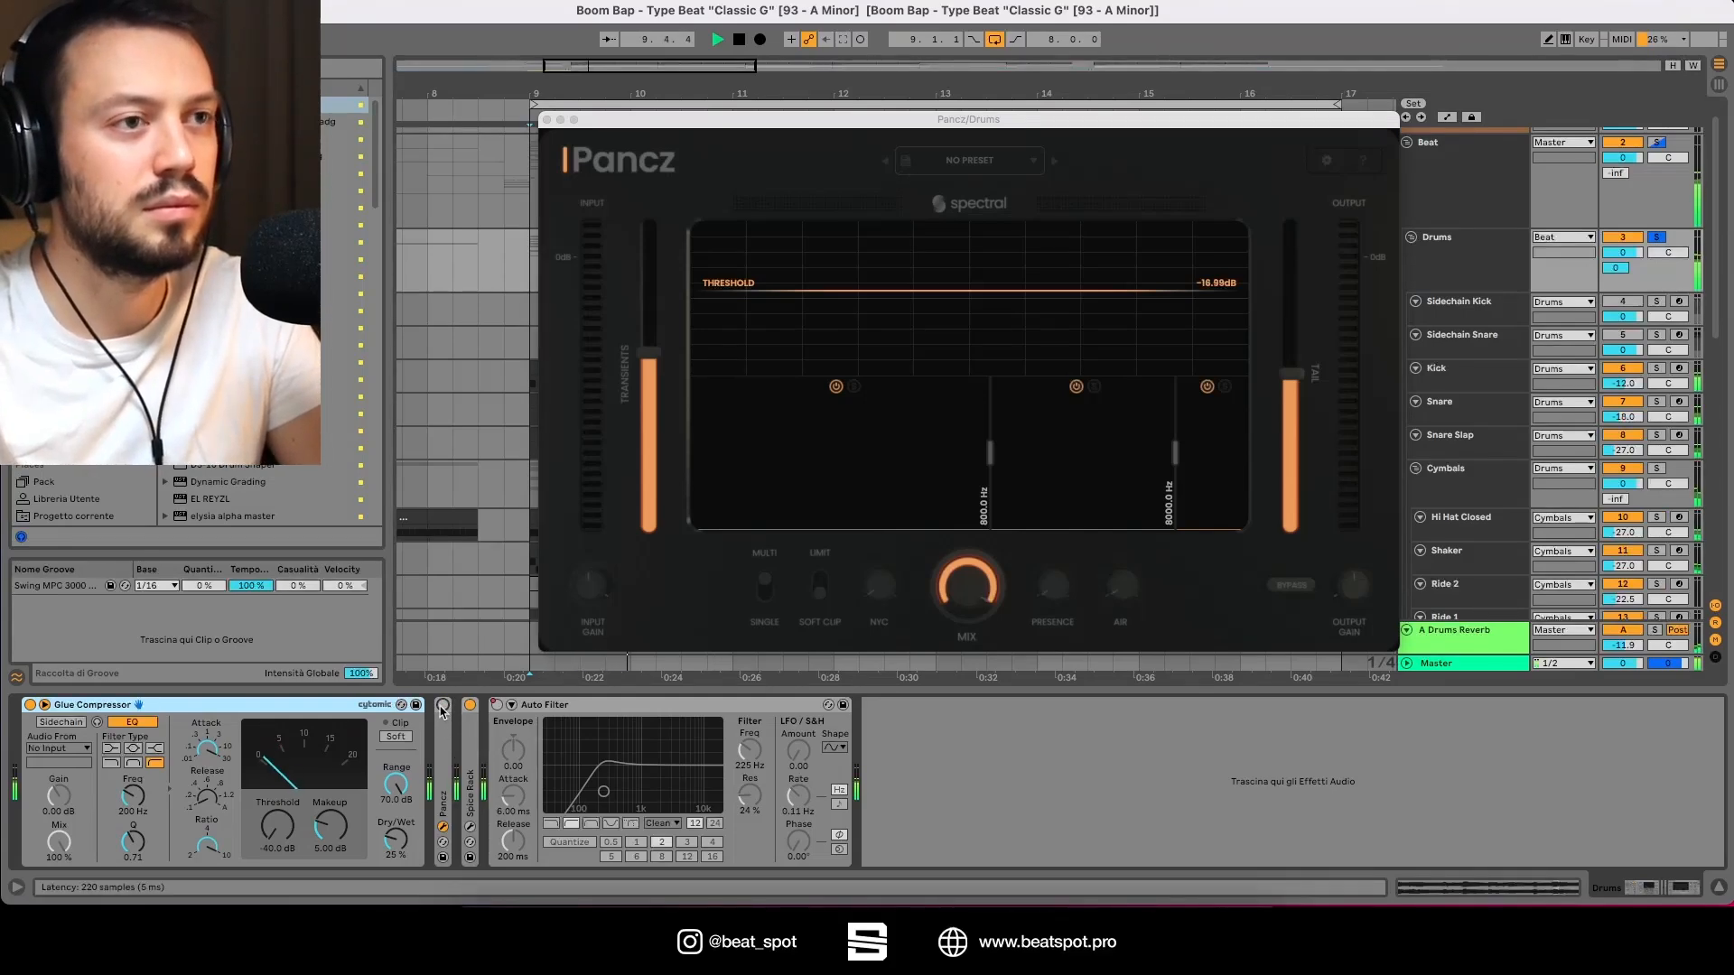
Step: Toggle the Pancz device on and off to compare the processed drums with the dry drums
left_click(442, 708)
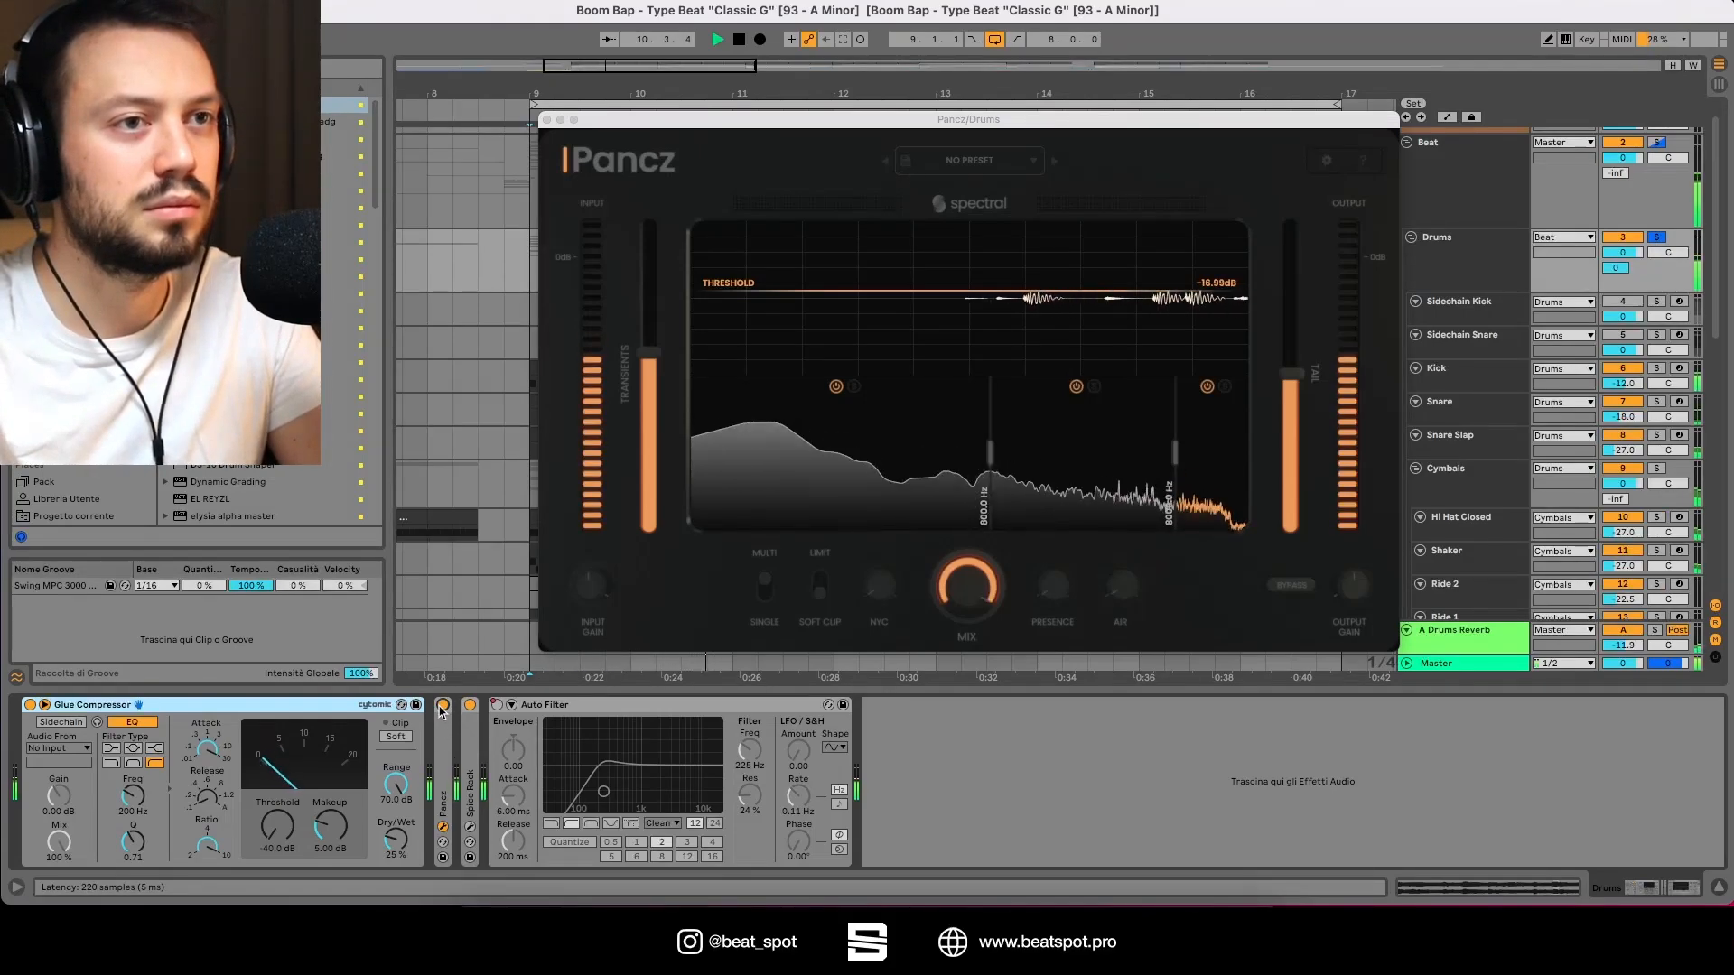
left_click(442, 708)
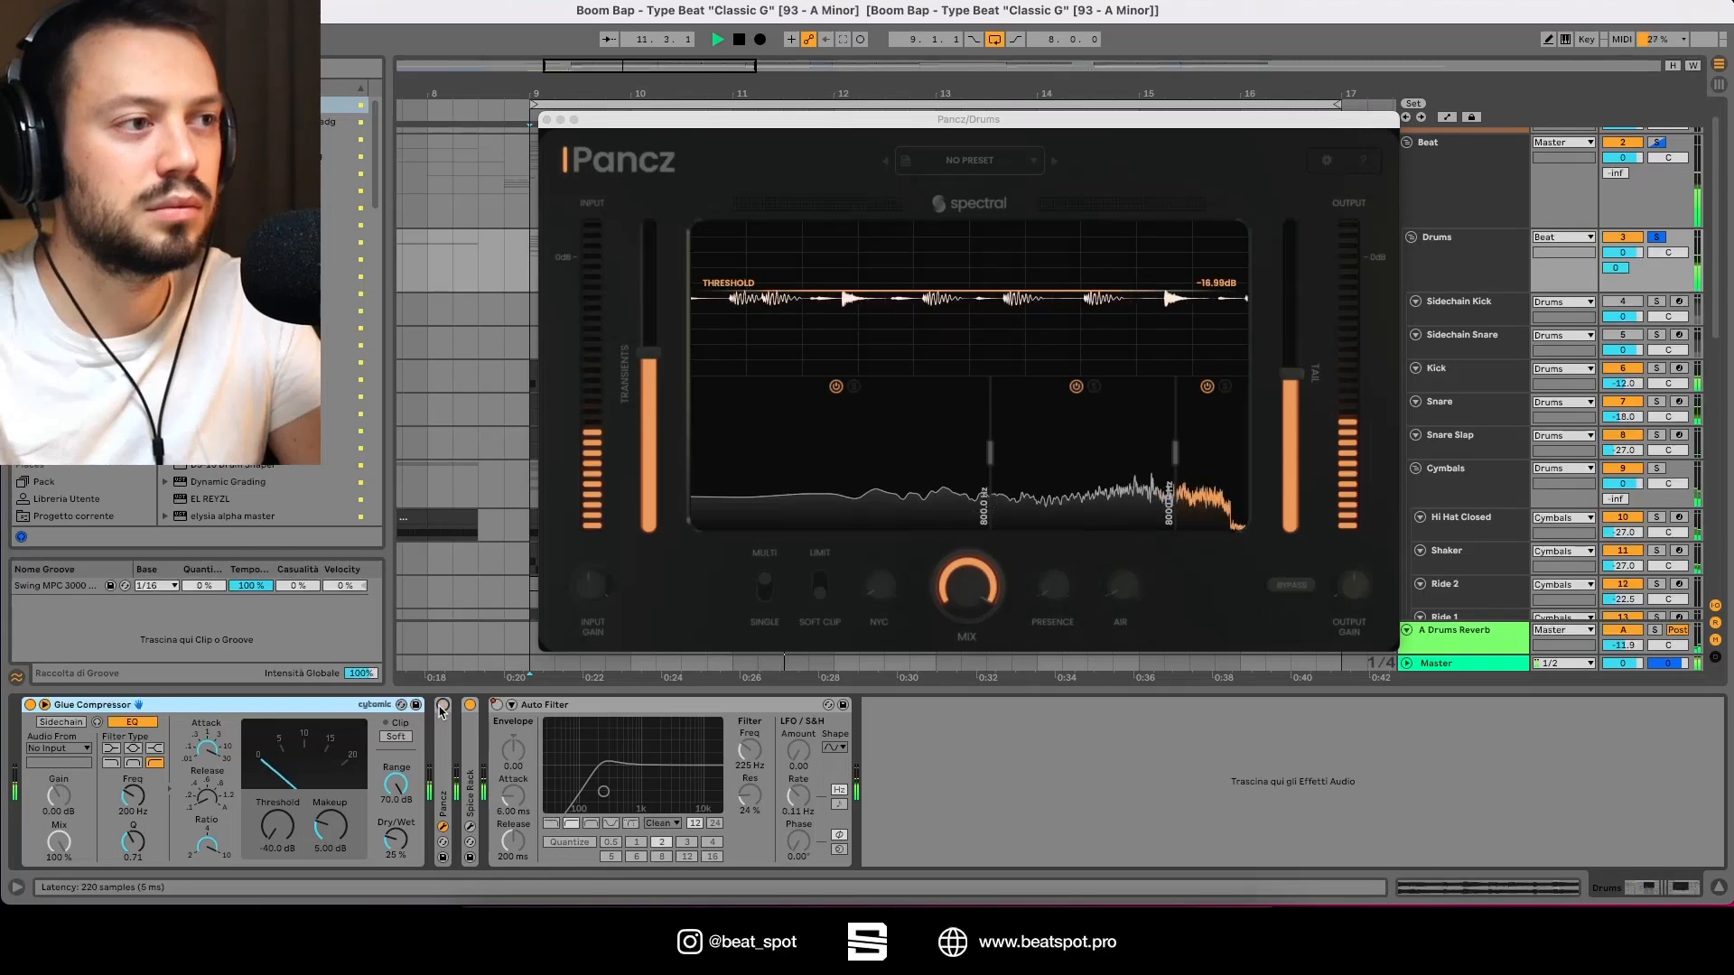
left_click(441, 708)
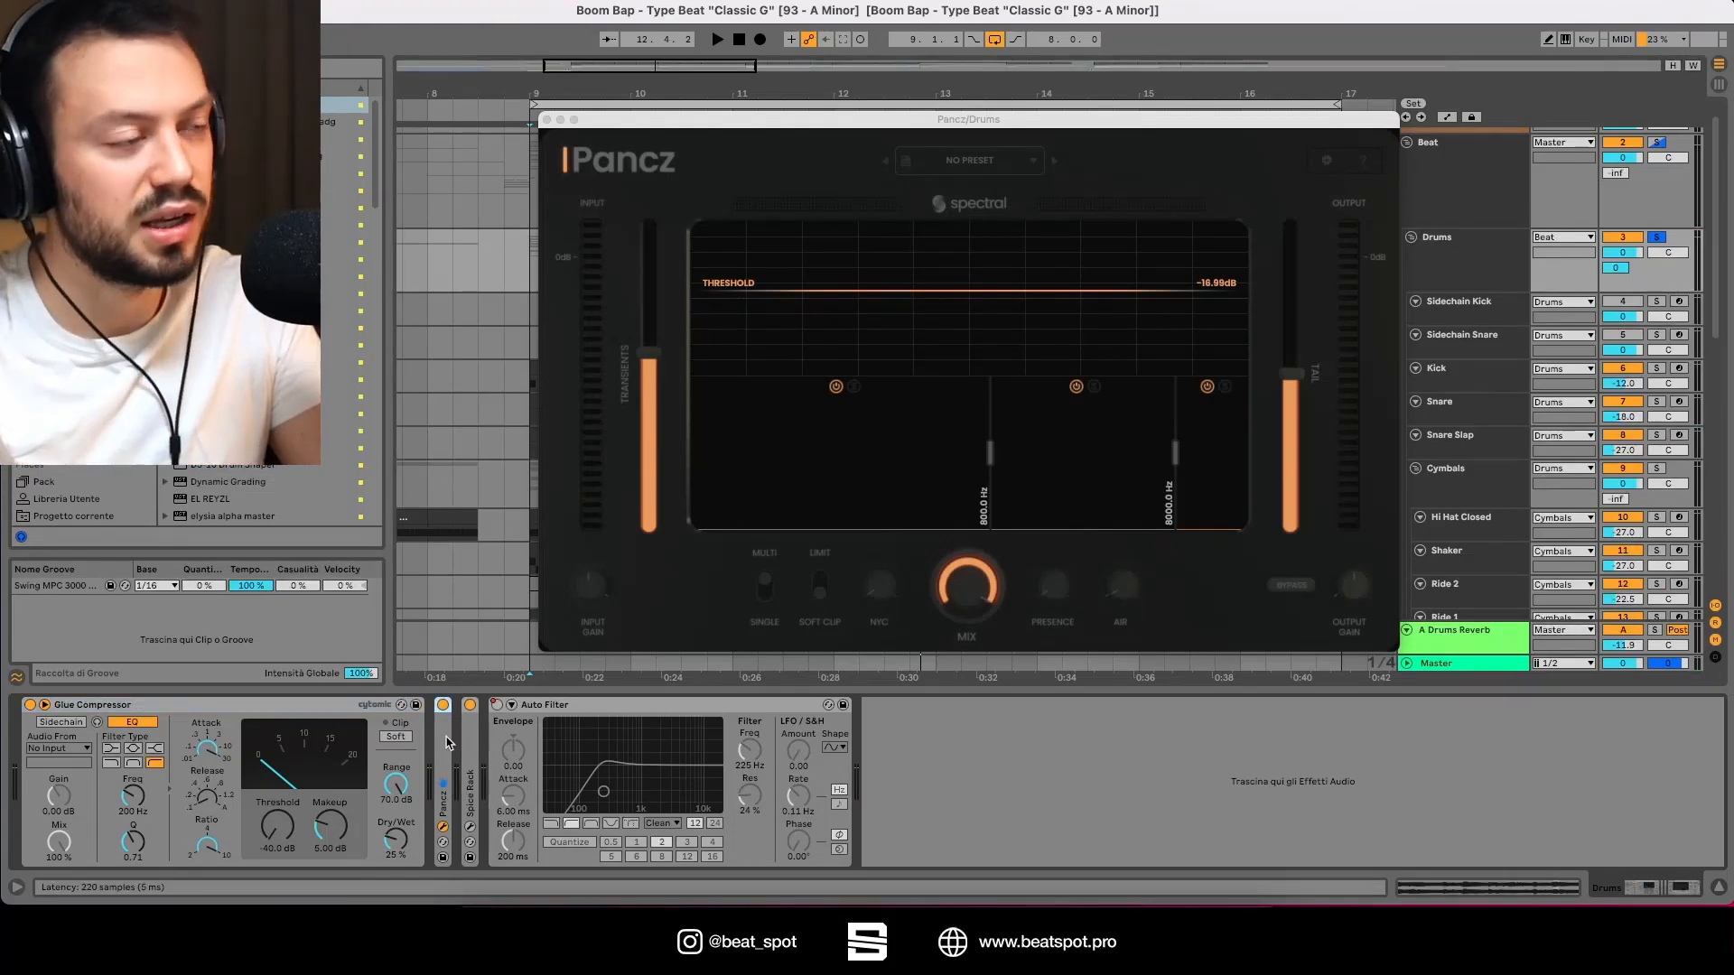
Step: Duplicate the Pancz device on the Drums group and deactivate the first instance
key("super+d")
left_click(443, 705)
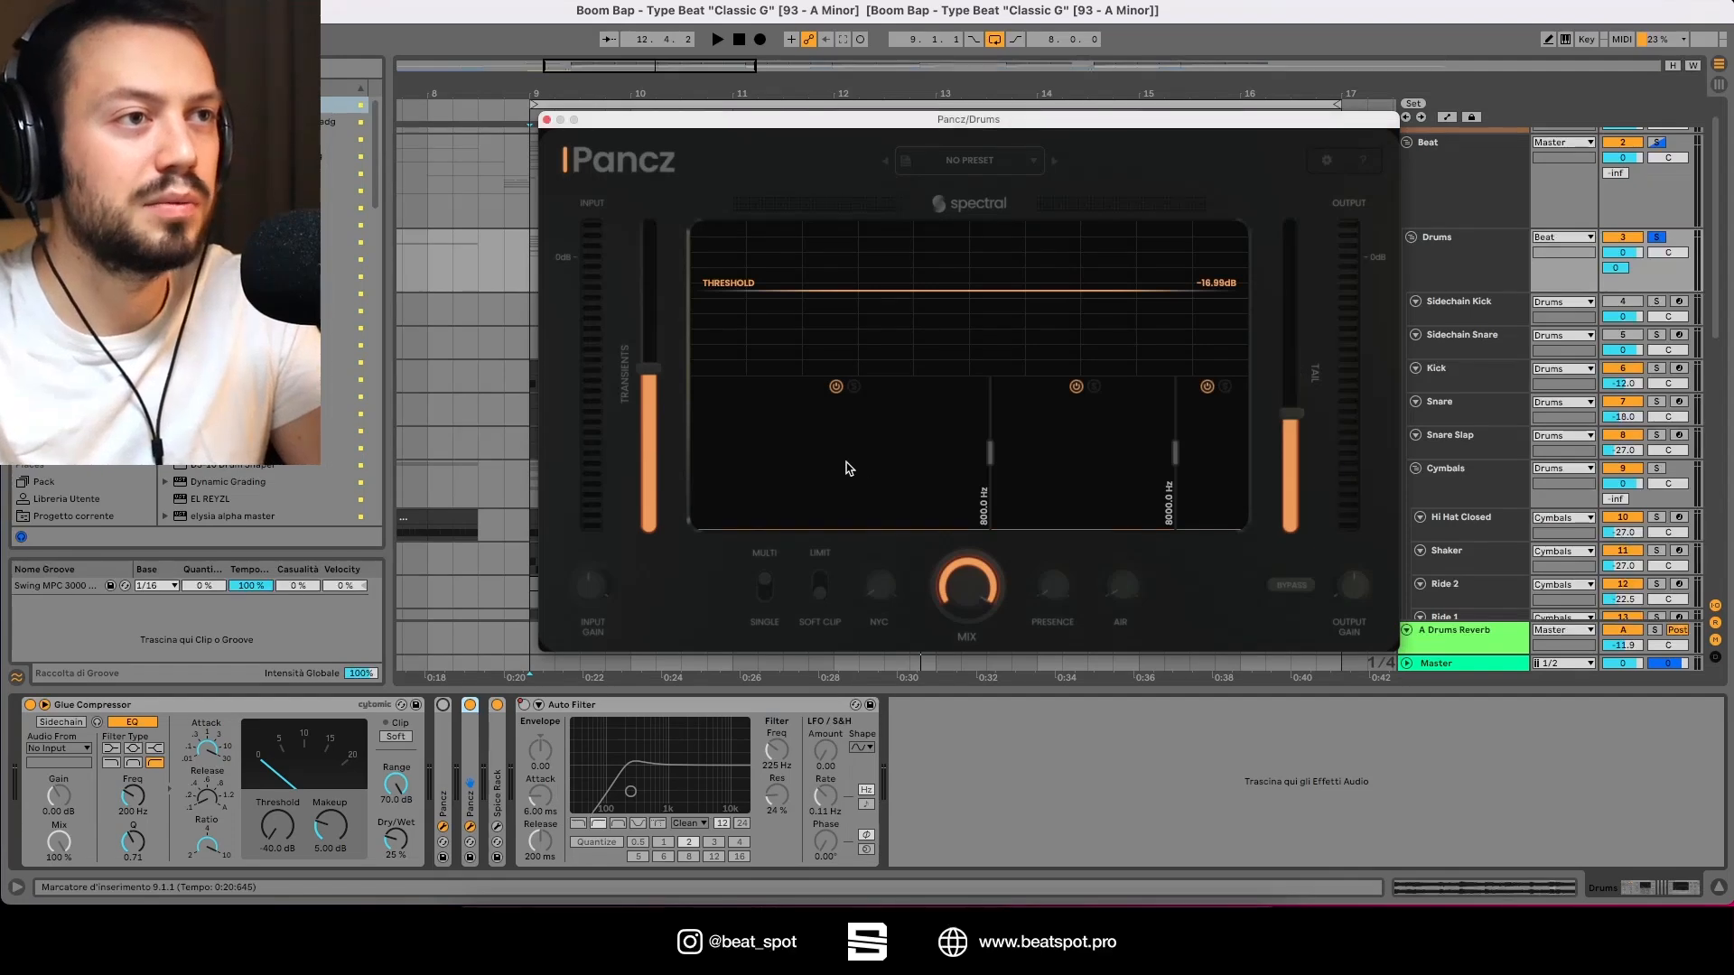
Step: Start playback and adjust the Transients and Tail sliders on the Pancz instance
key("space")
mouse_move(649, 357)
left_mouse_down()
mouse_move(660, 289)
mouse_move(654, 324)
left_mouse_up()
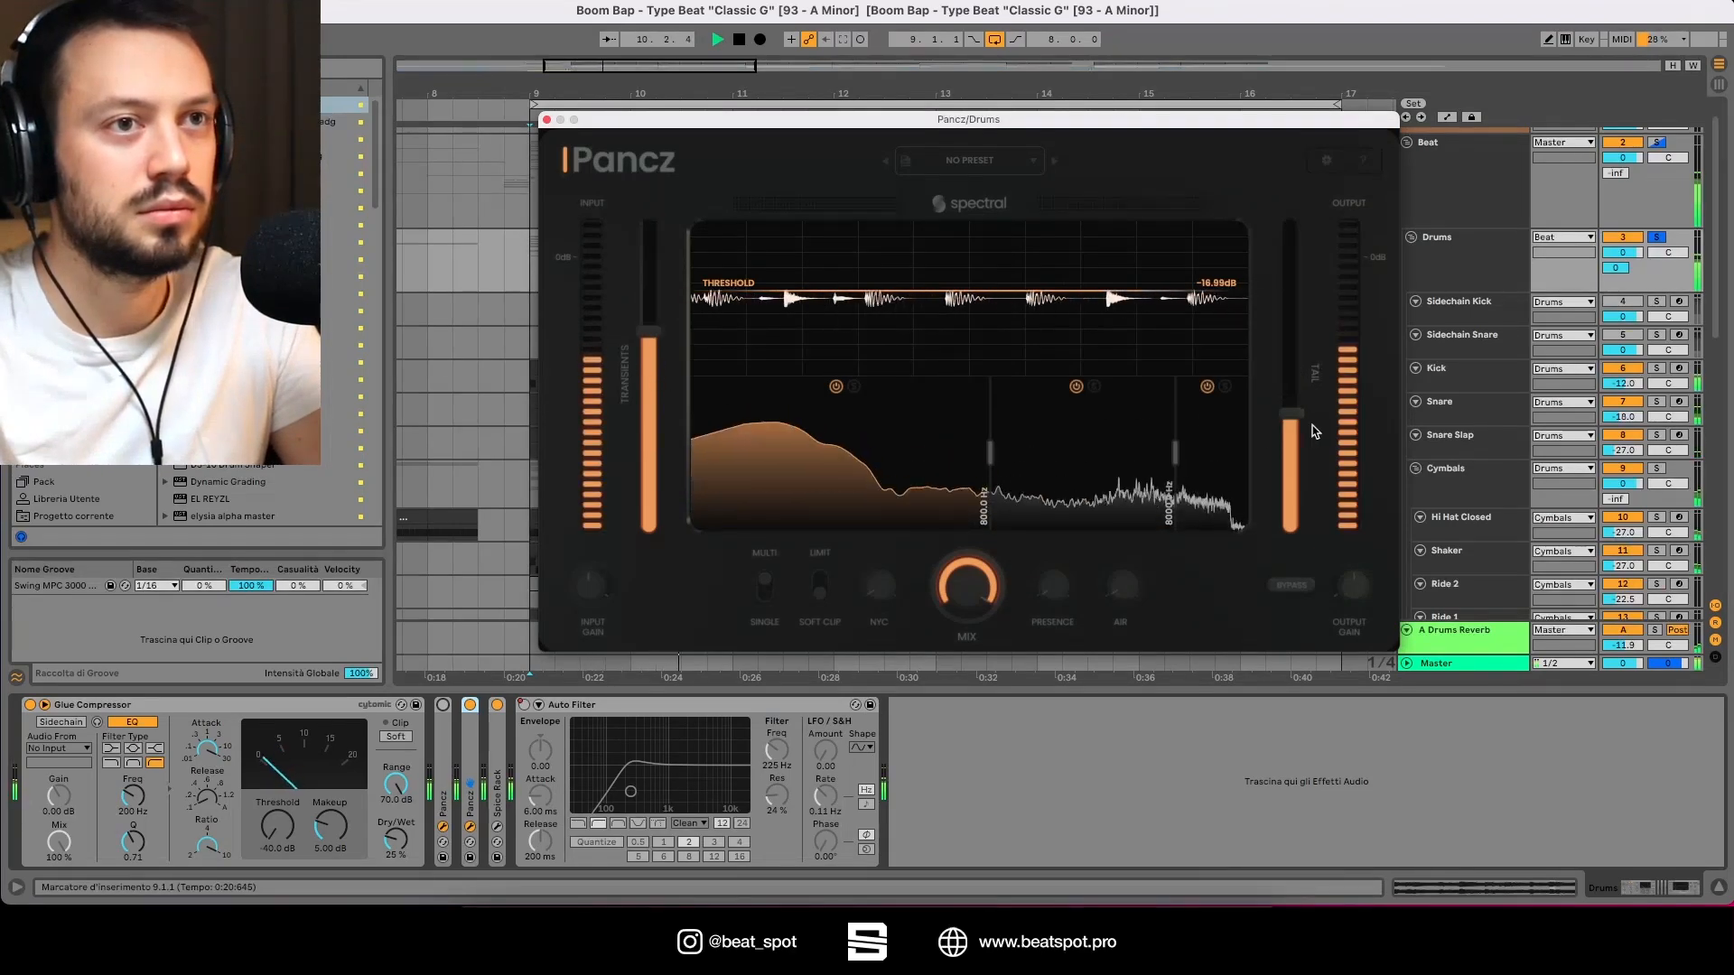
left_click(1058, 465)
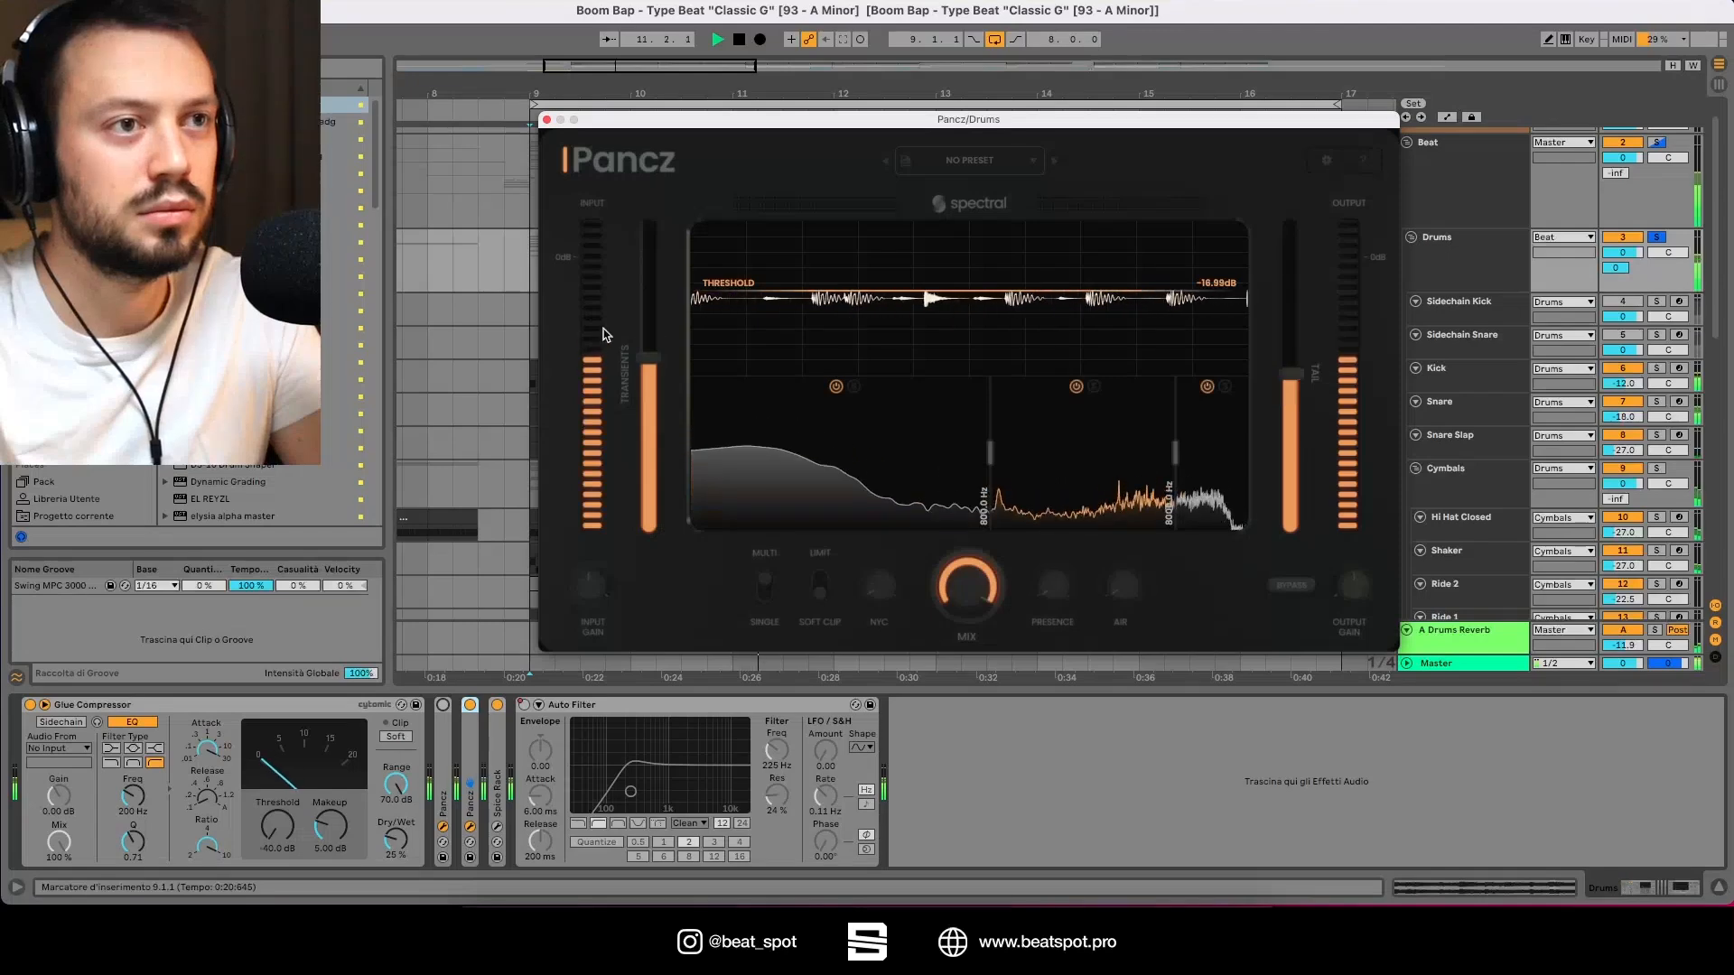
left_click_drag(654, 316, 653, 340)
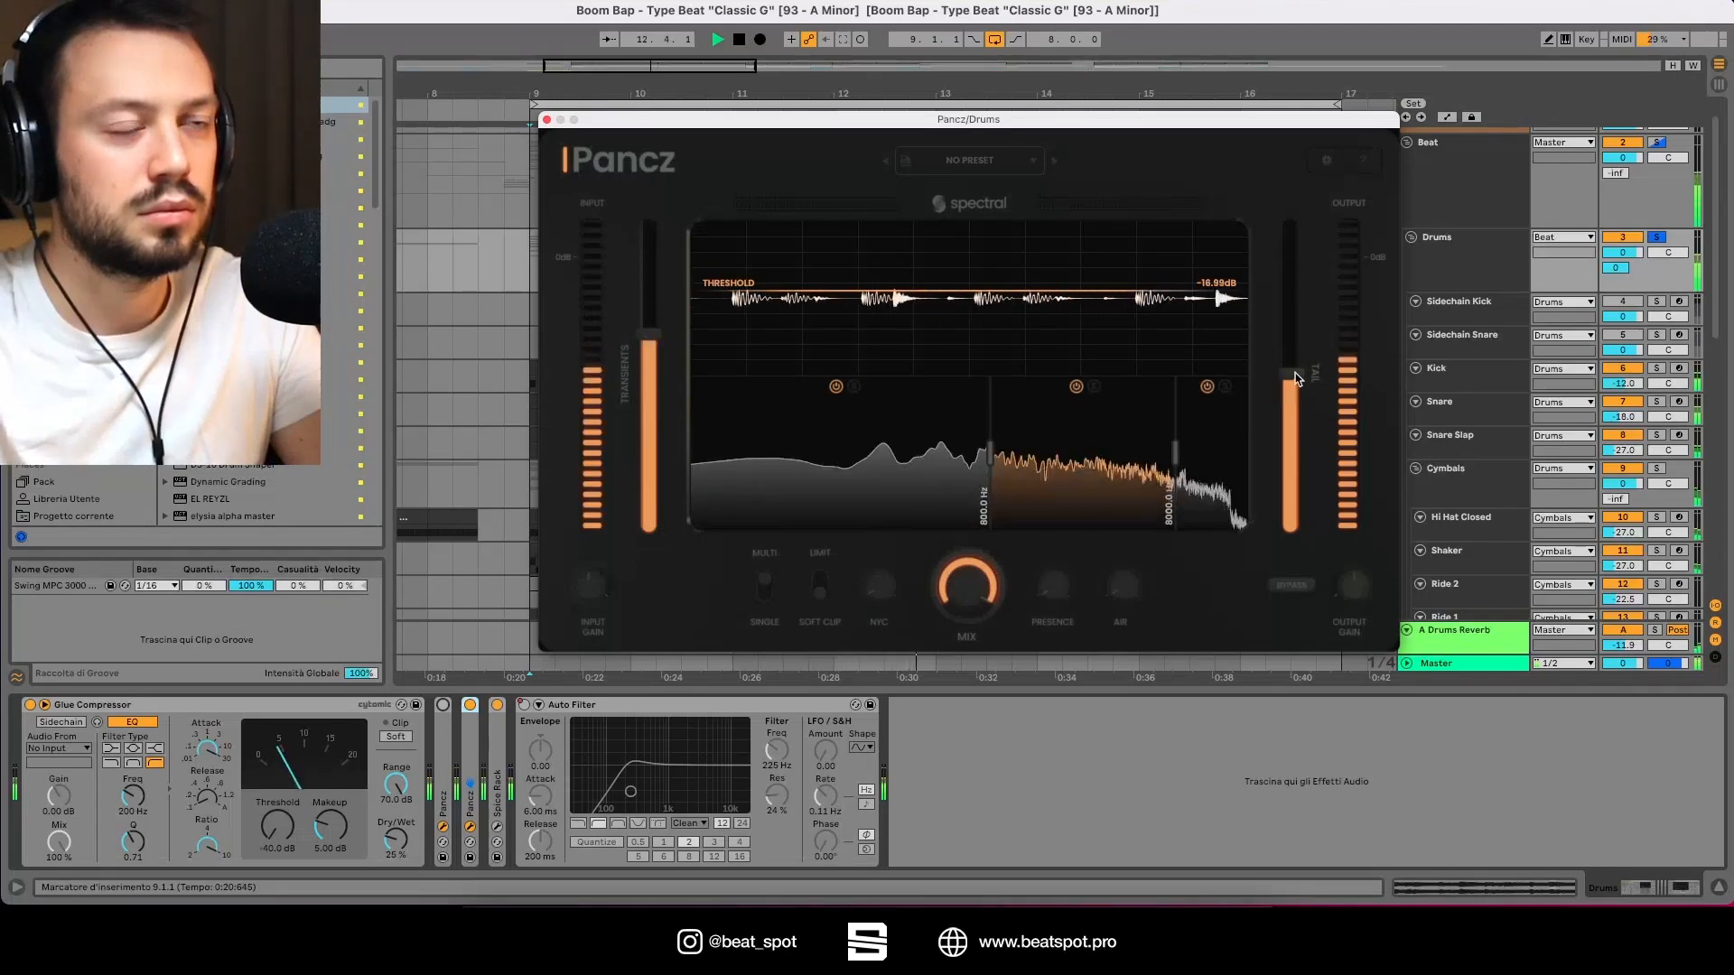
left_click_drag(1305, 380, 1272, 401)
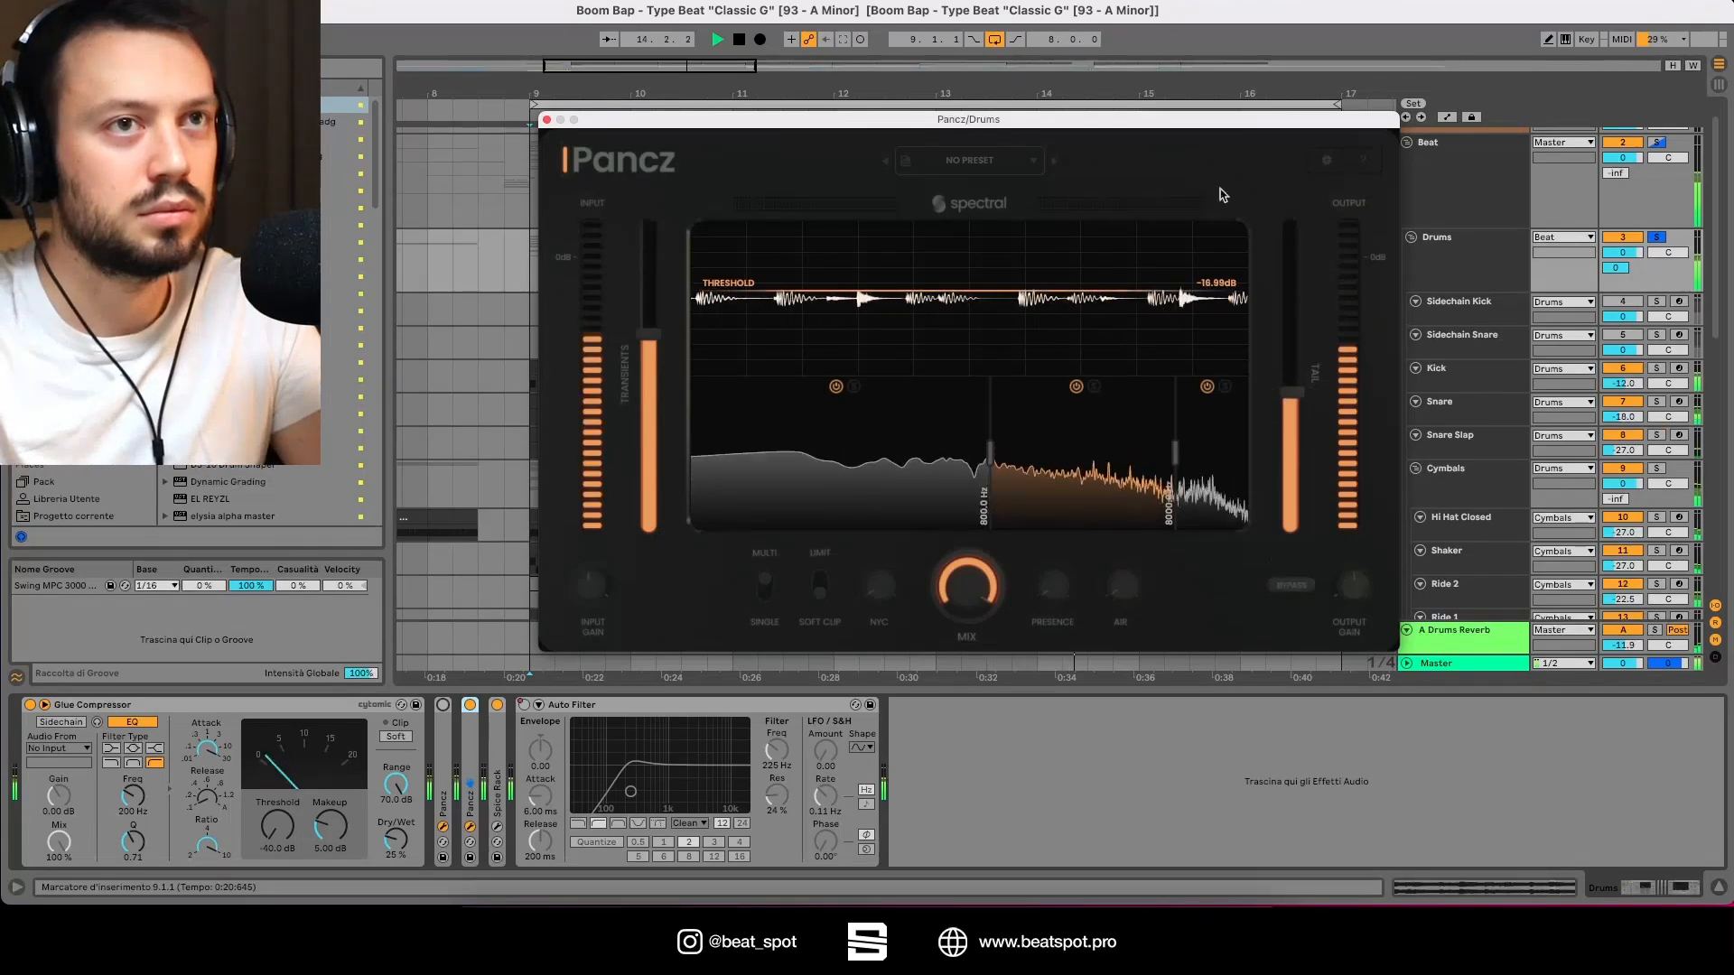
Step: Move the second Pancz window aside and fine-tune its Tail and Transients sliders
left_click_drag(1223, 122, 1133, 148)
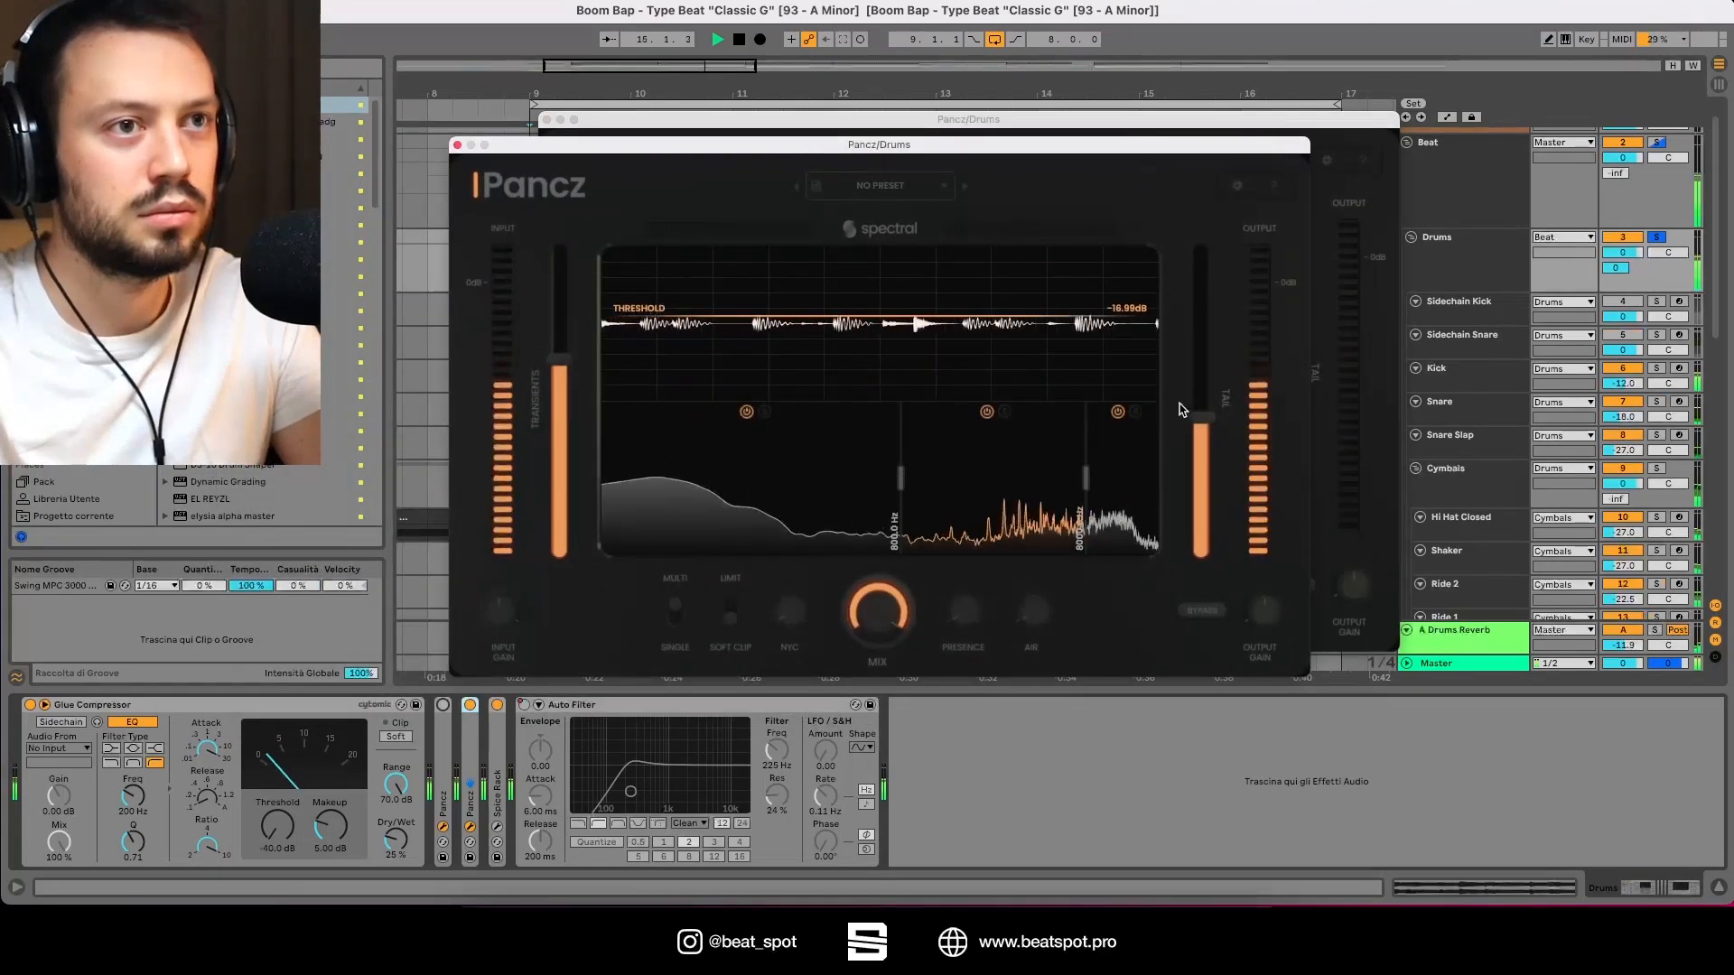
left_click_drag(1200, 418, 1201, 403)
left_click(1119, 471)
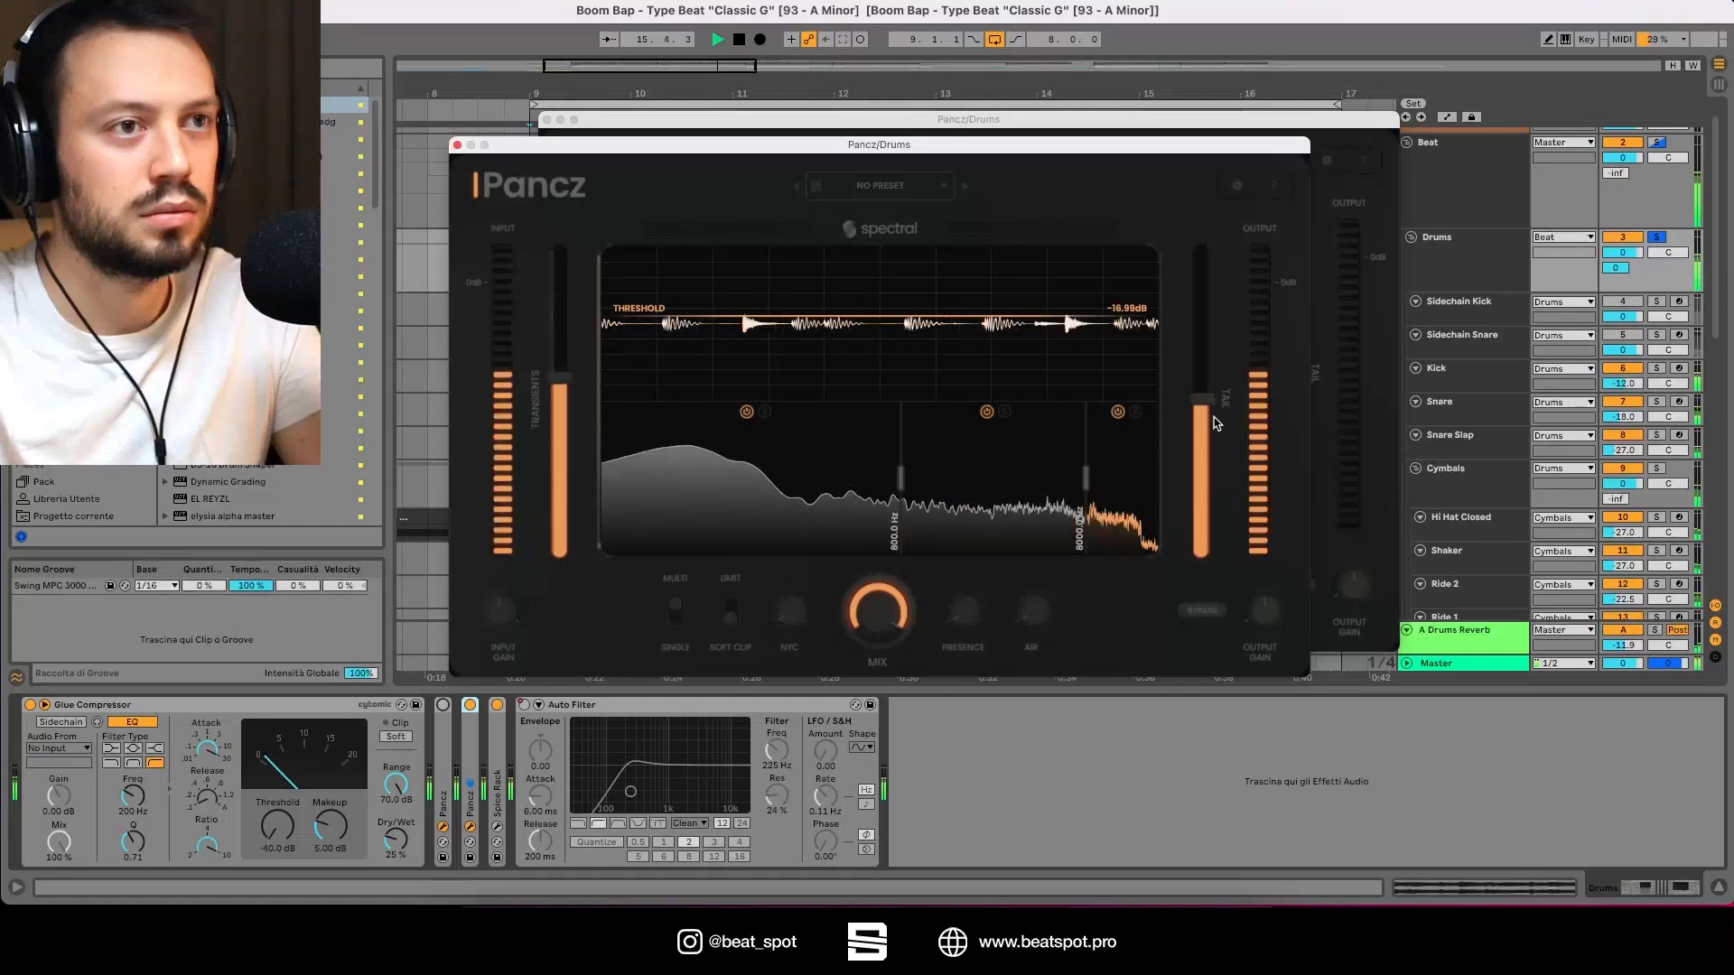
left_click_drag(572, 349, 573, 343)
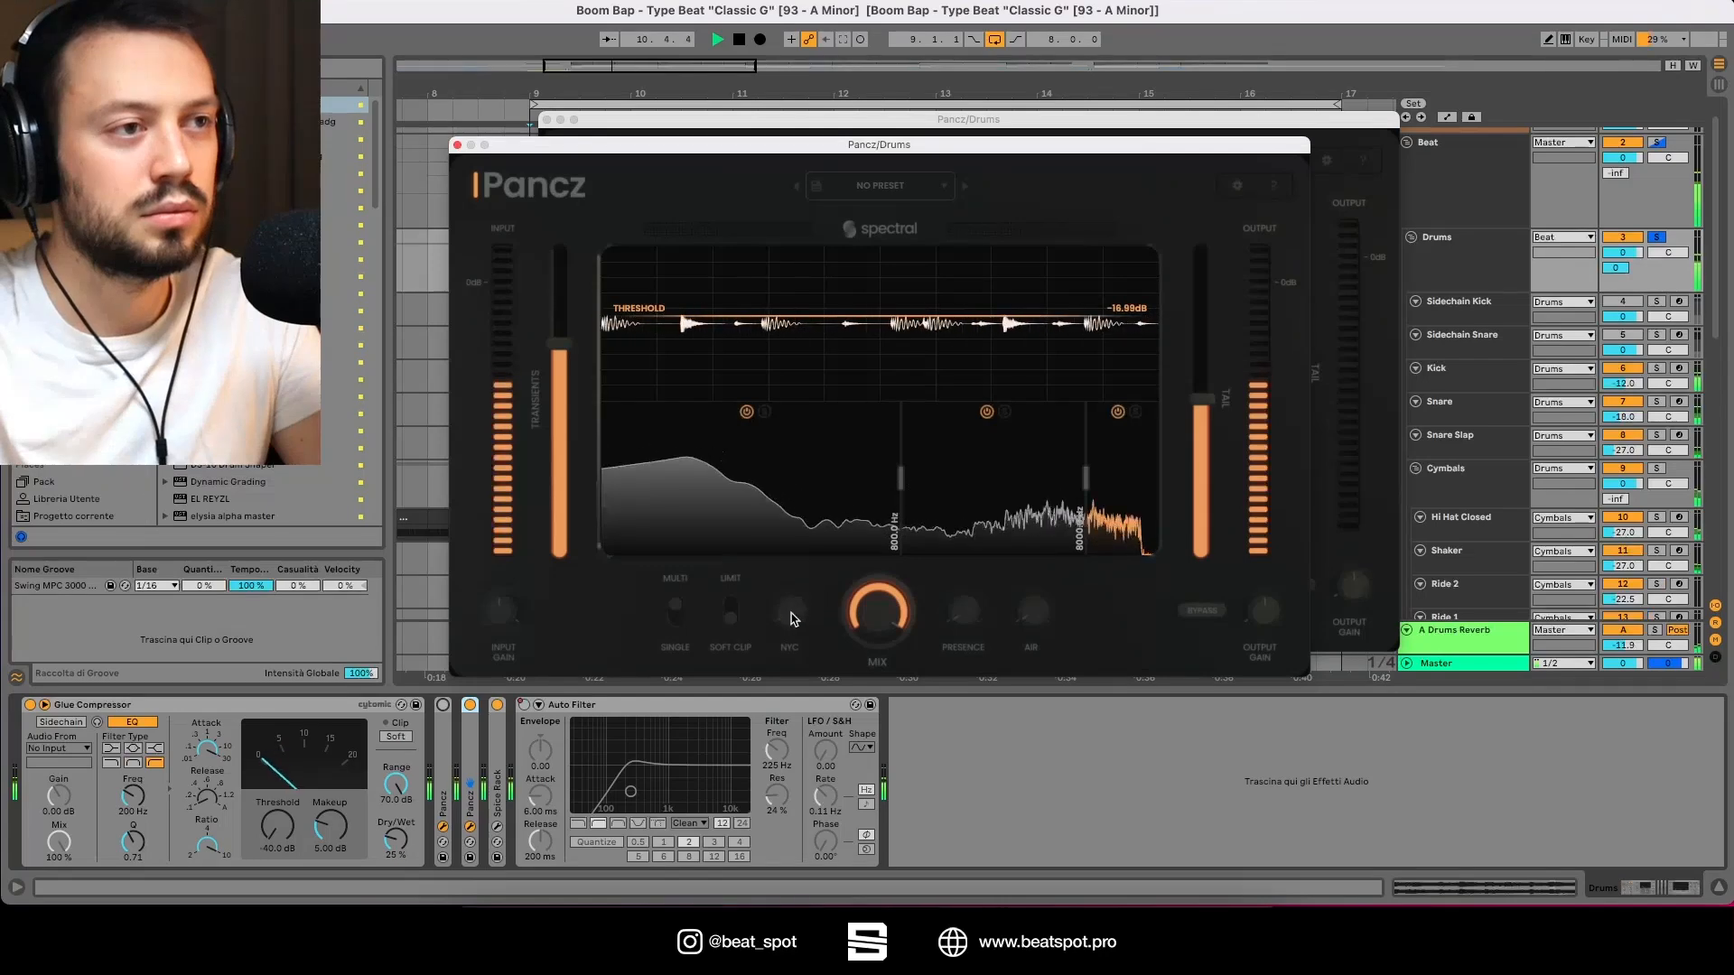
Step: Turn up the NYC and Presence knobs on the second Pancz instance
left_click_drag(792, 612, 755, 570)
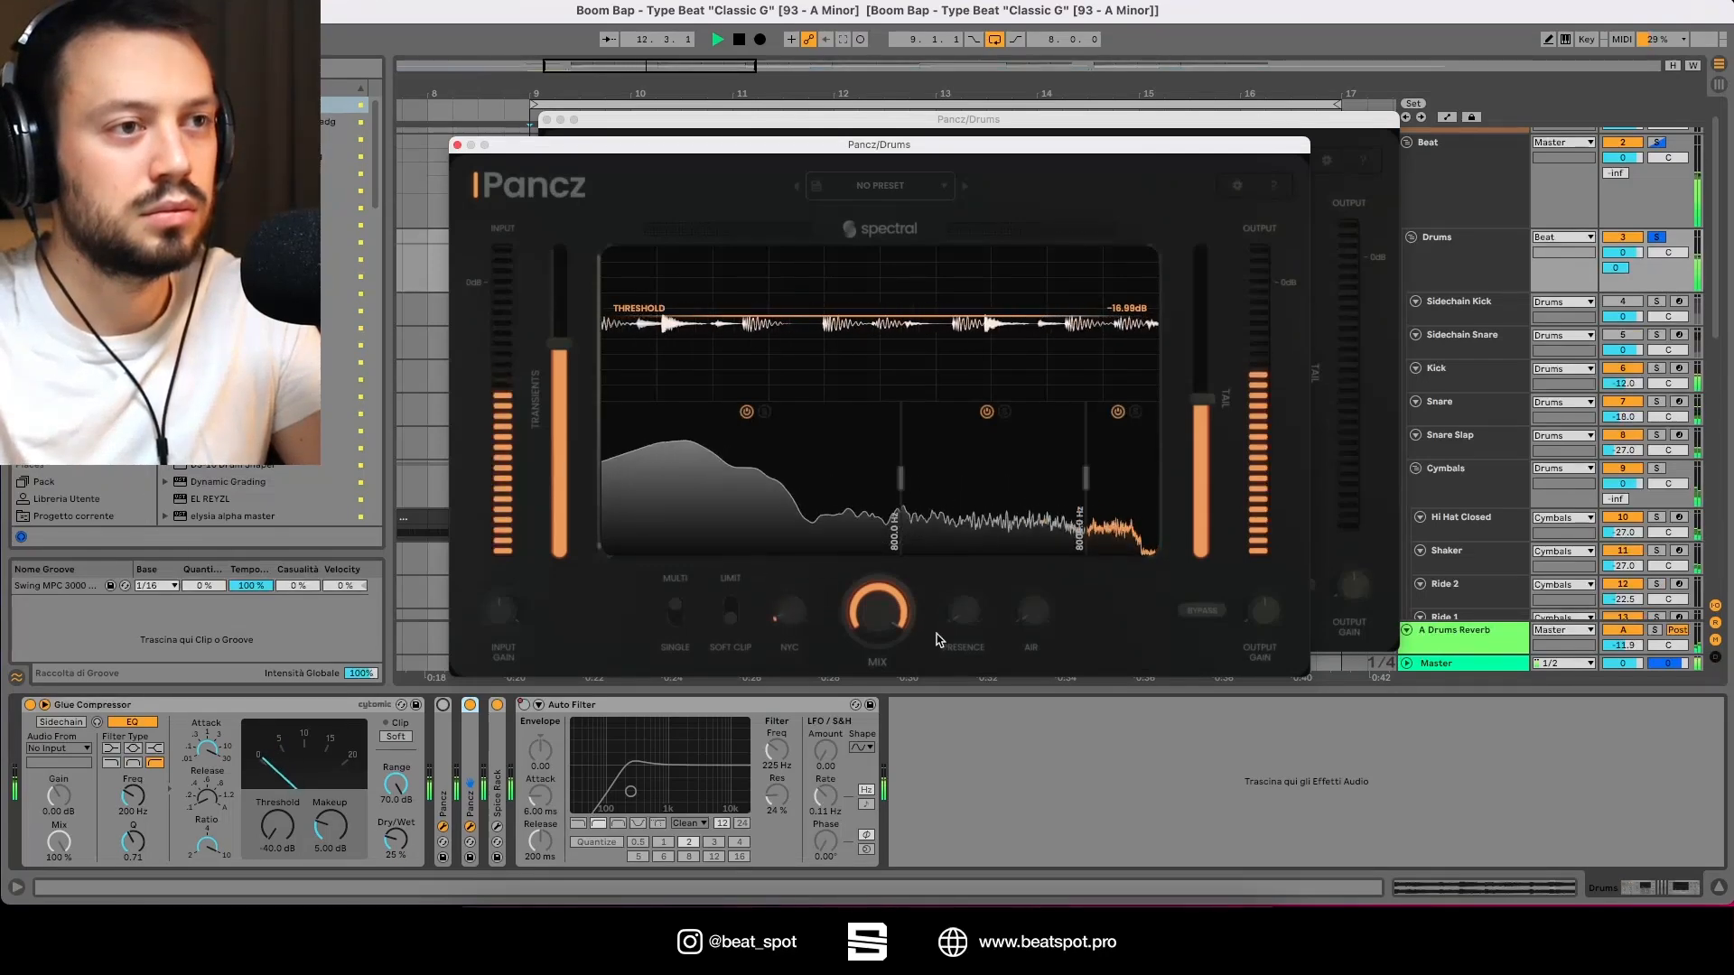
left_click_drag(963, 610, 1003, 561)
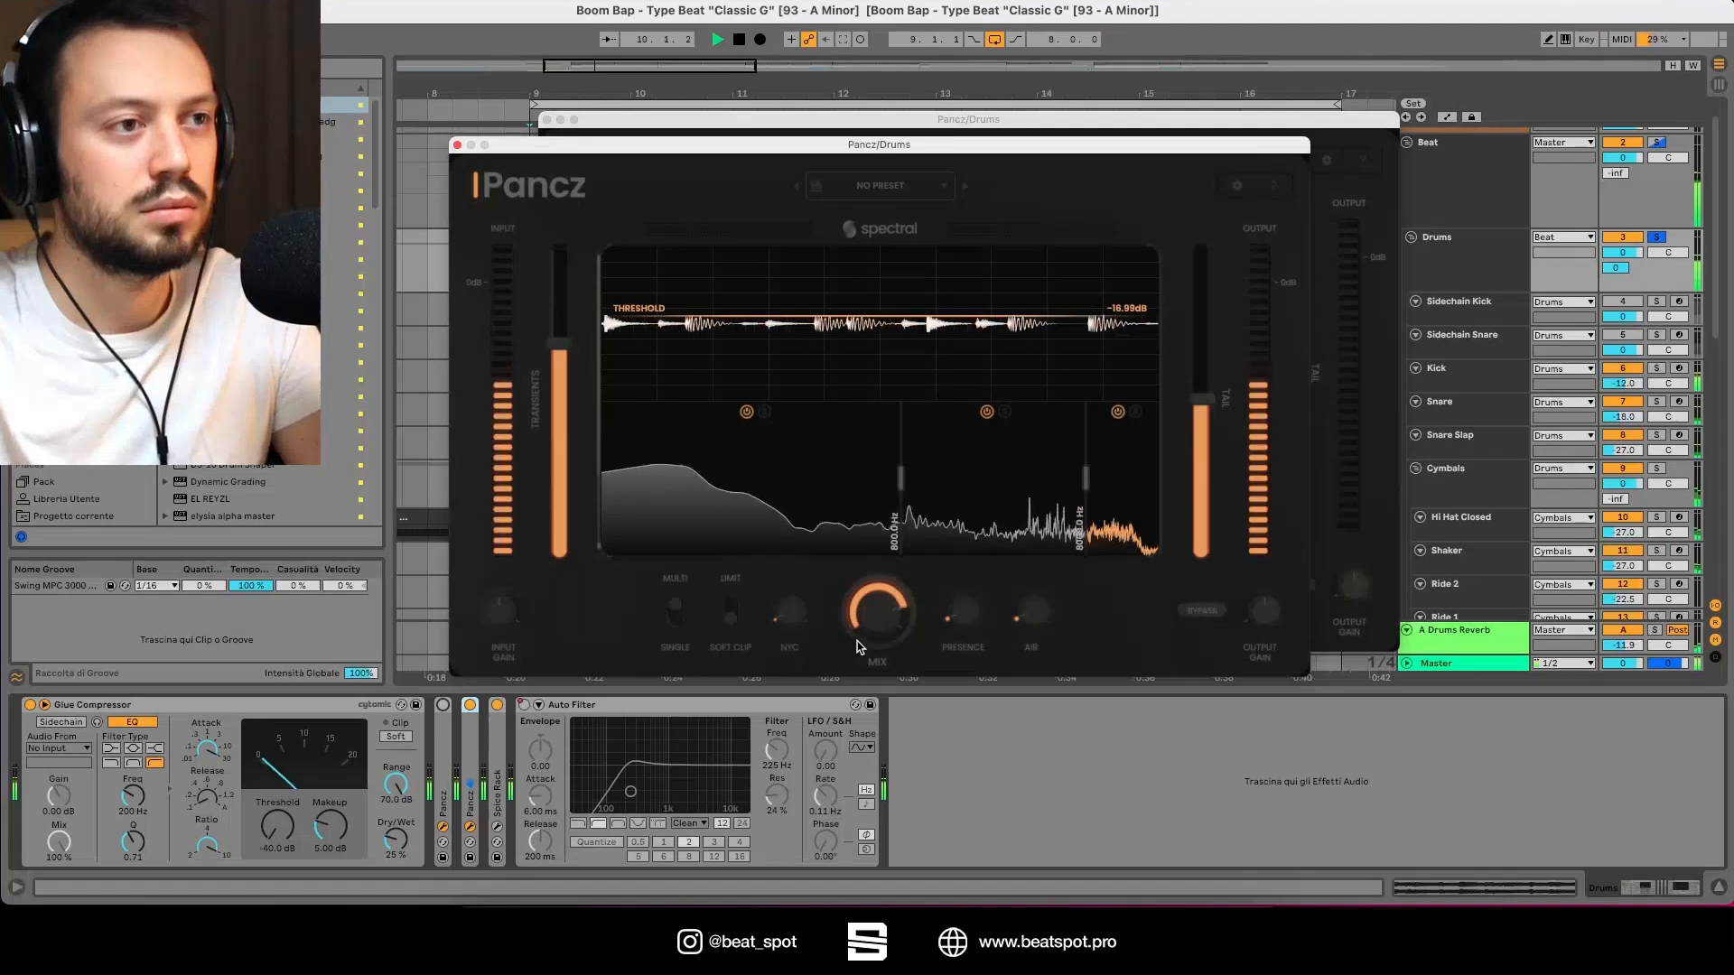
Step: Toggle the second Pancz device off and on to compare, then stop playback
left_click(470, 705)
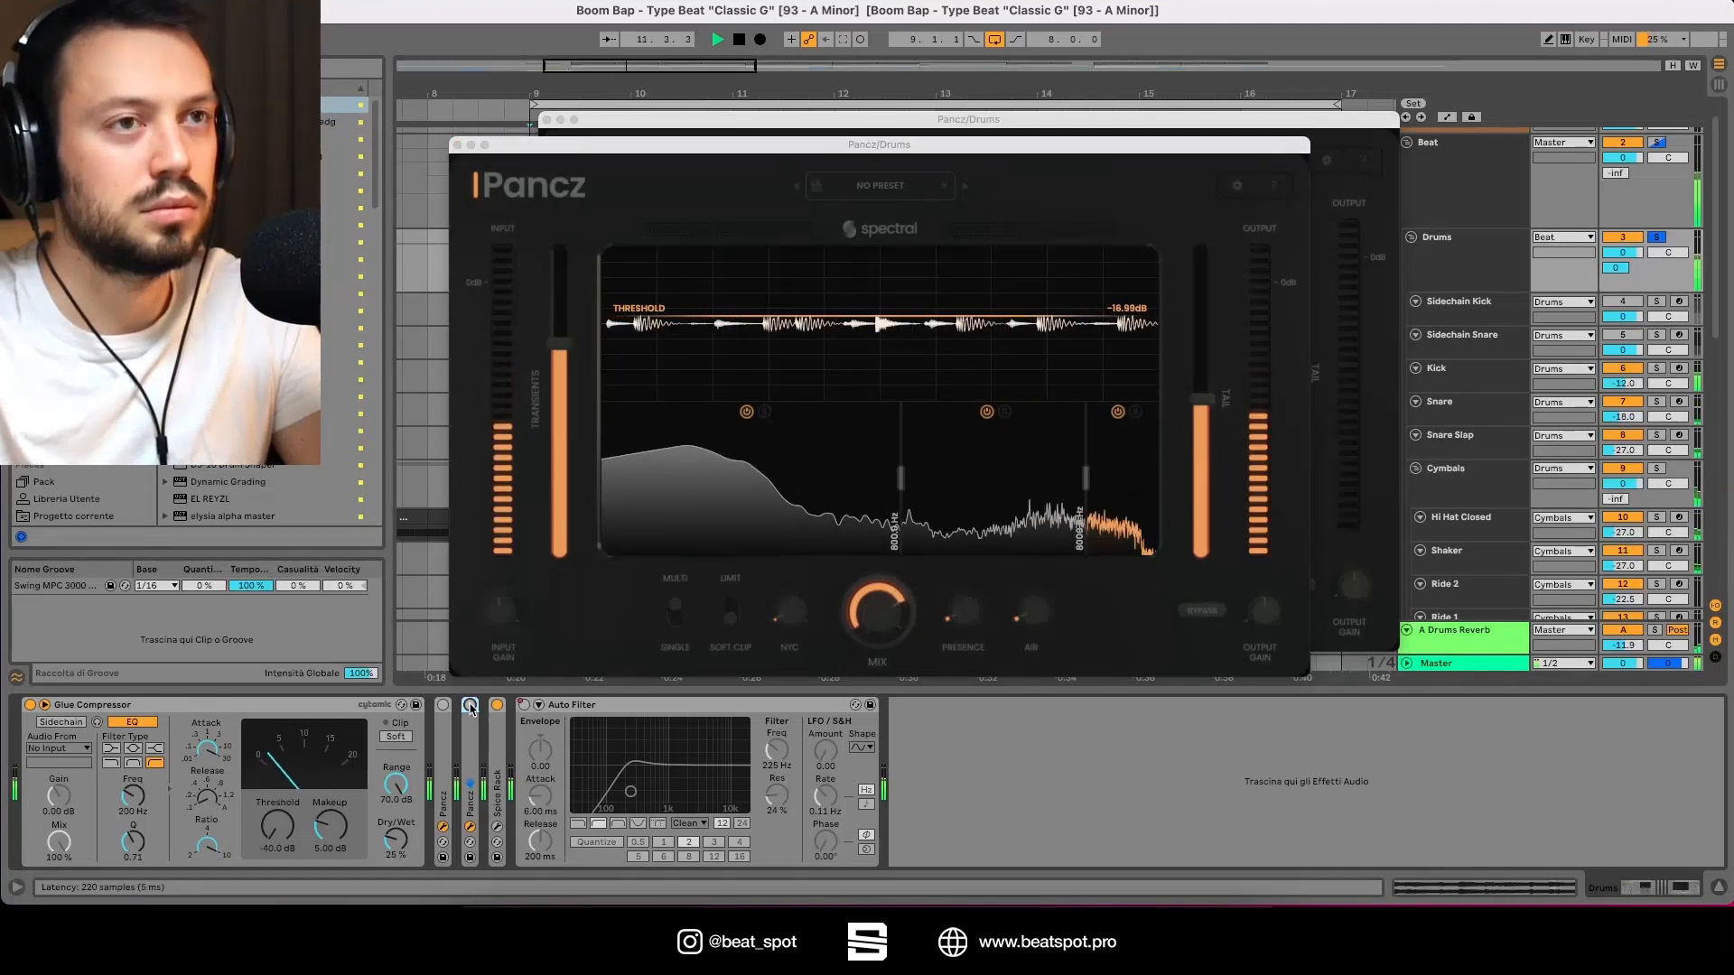
left_click(470, 705)
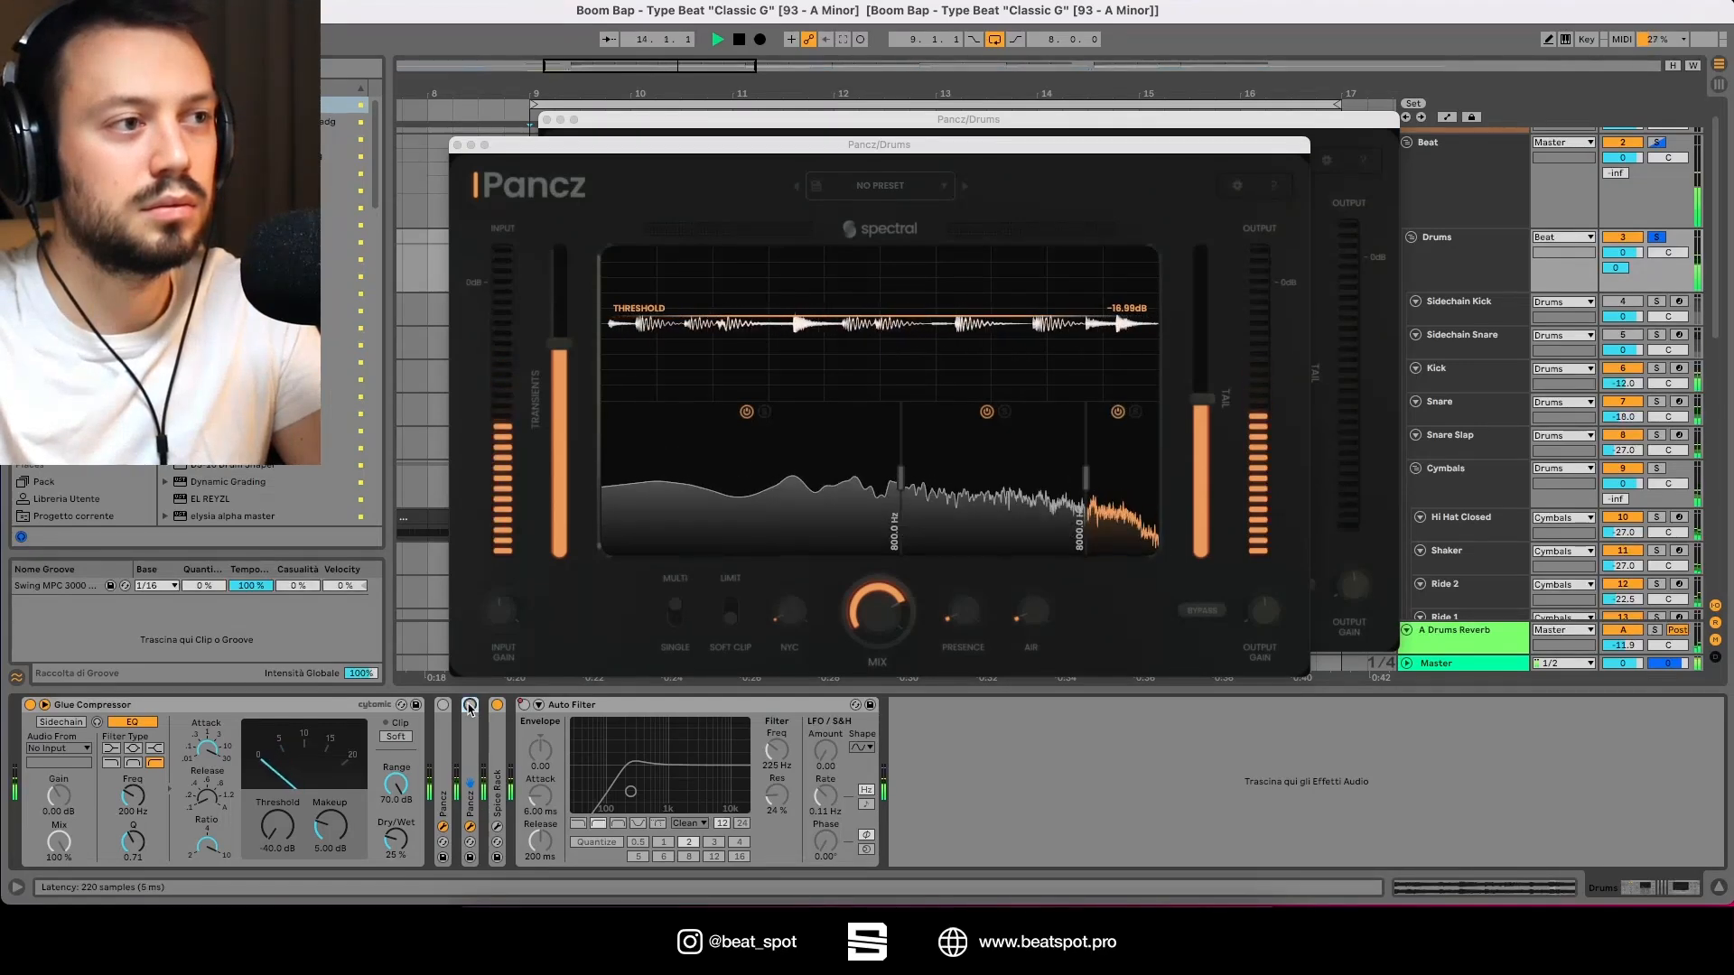
key("space")
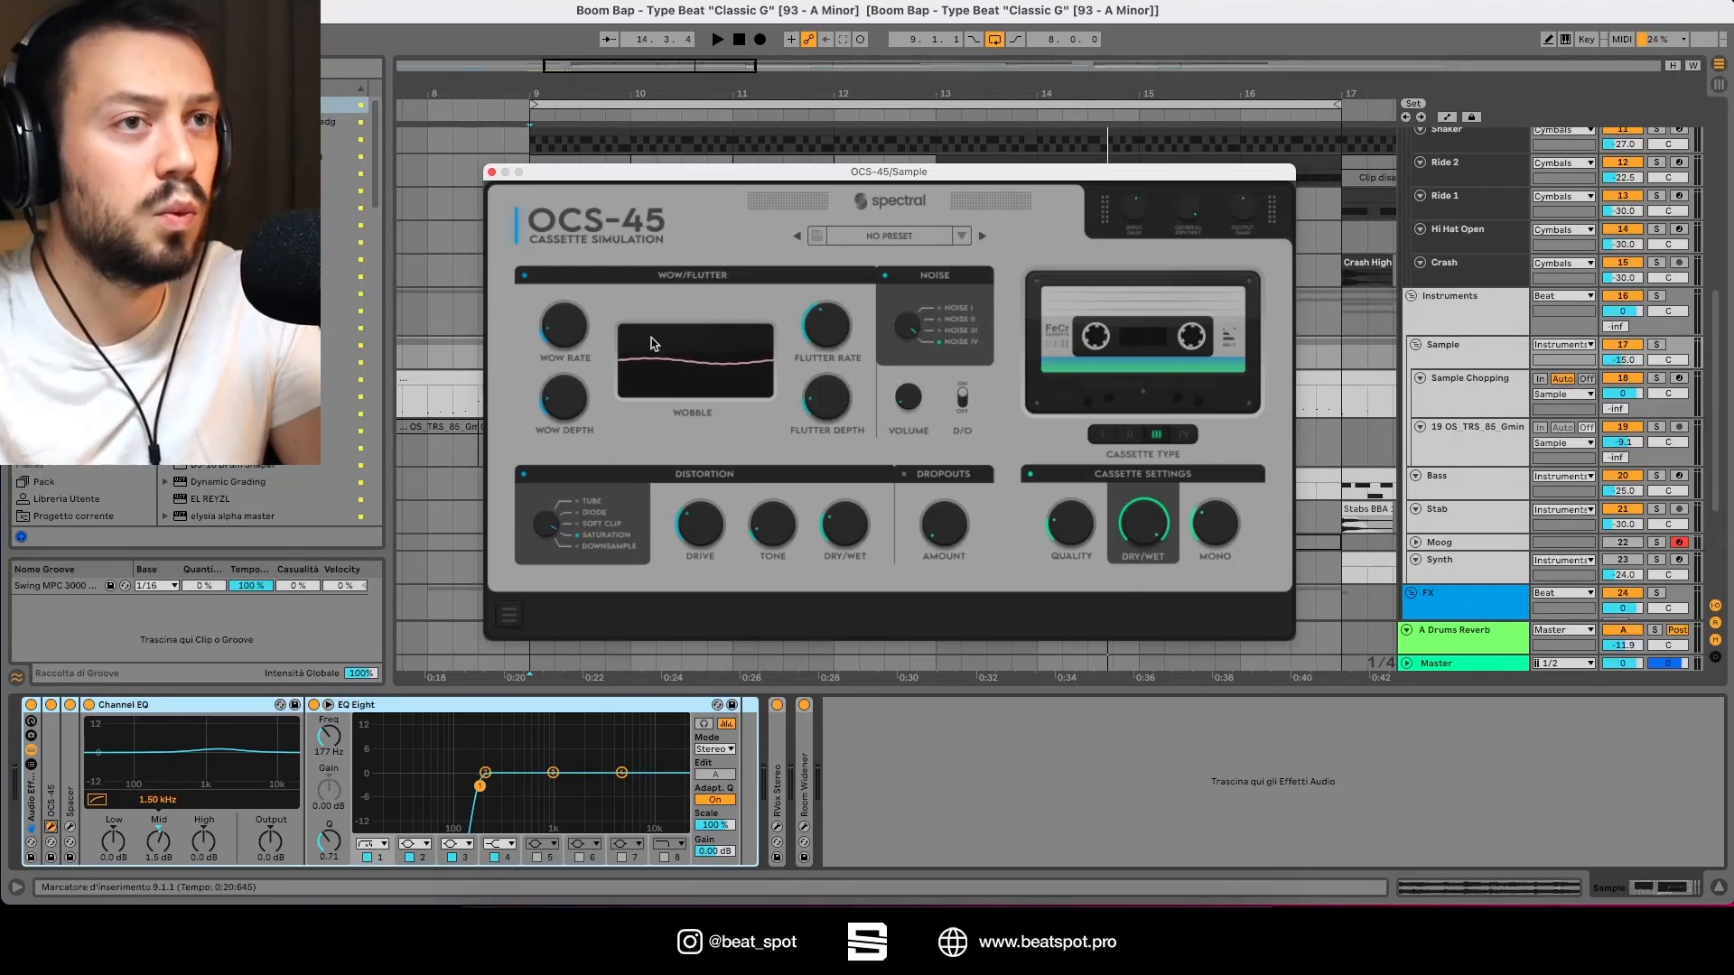
Step: Select the Sample track, start playback and turn up Wow Depth on the OCS-45 cassette simulator
left_click(1432, 362)
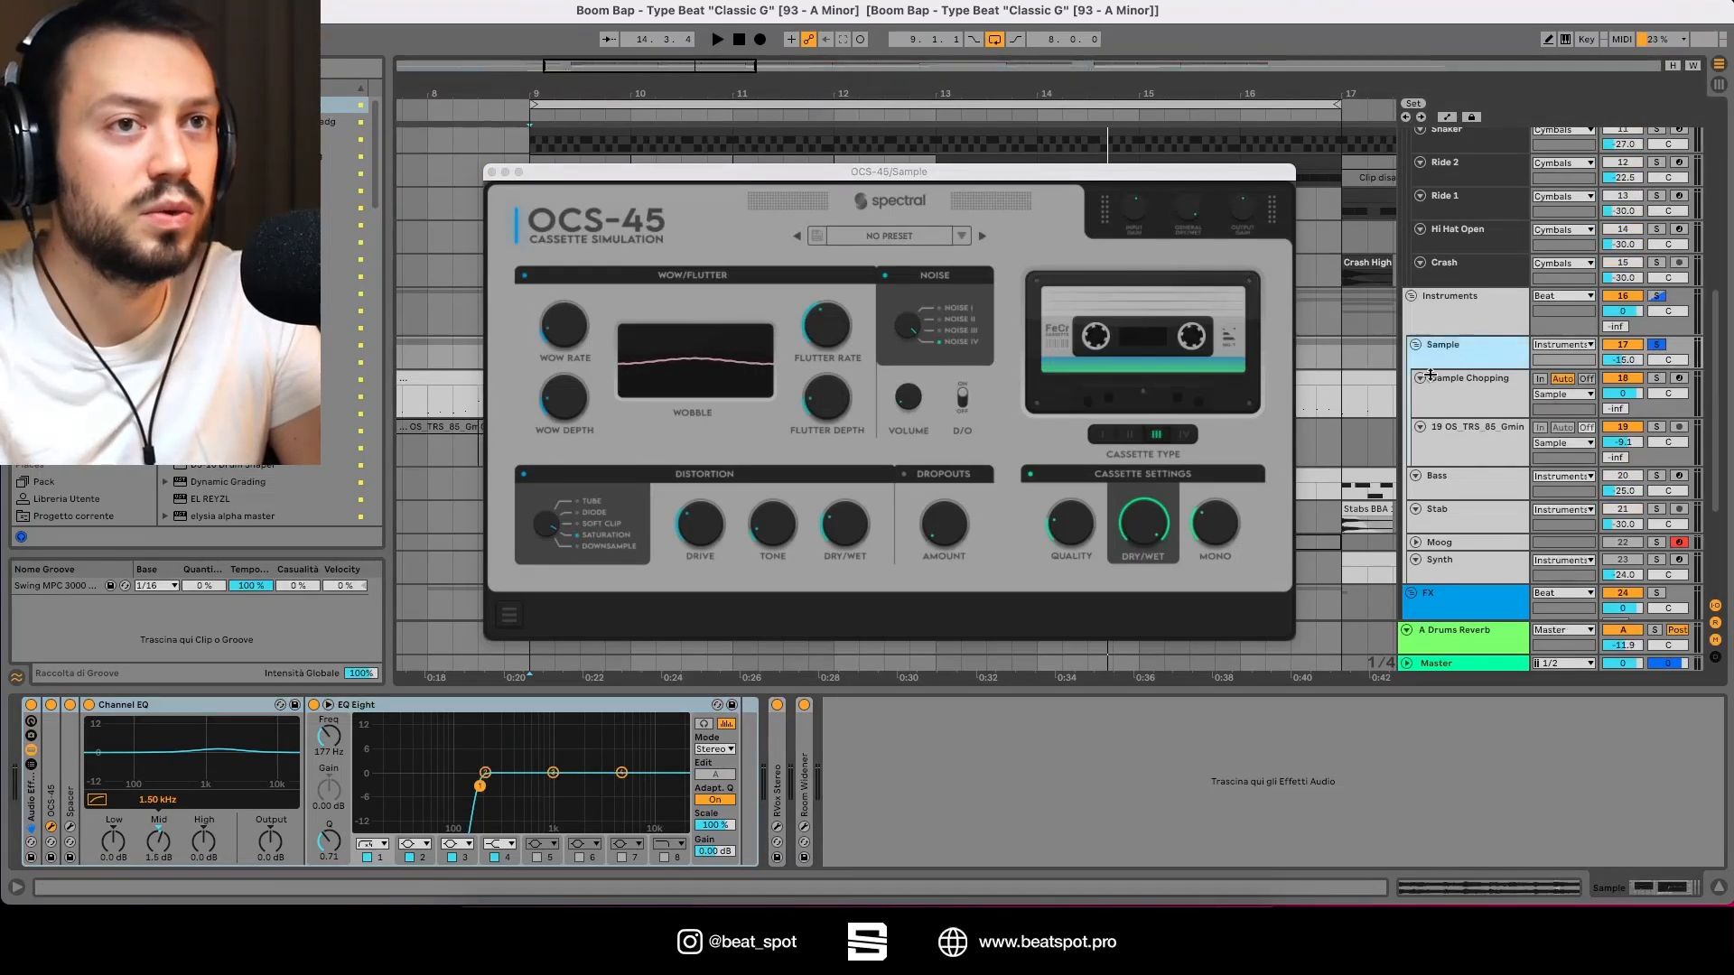
key("space")
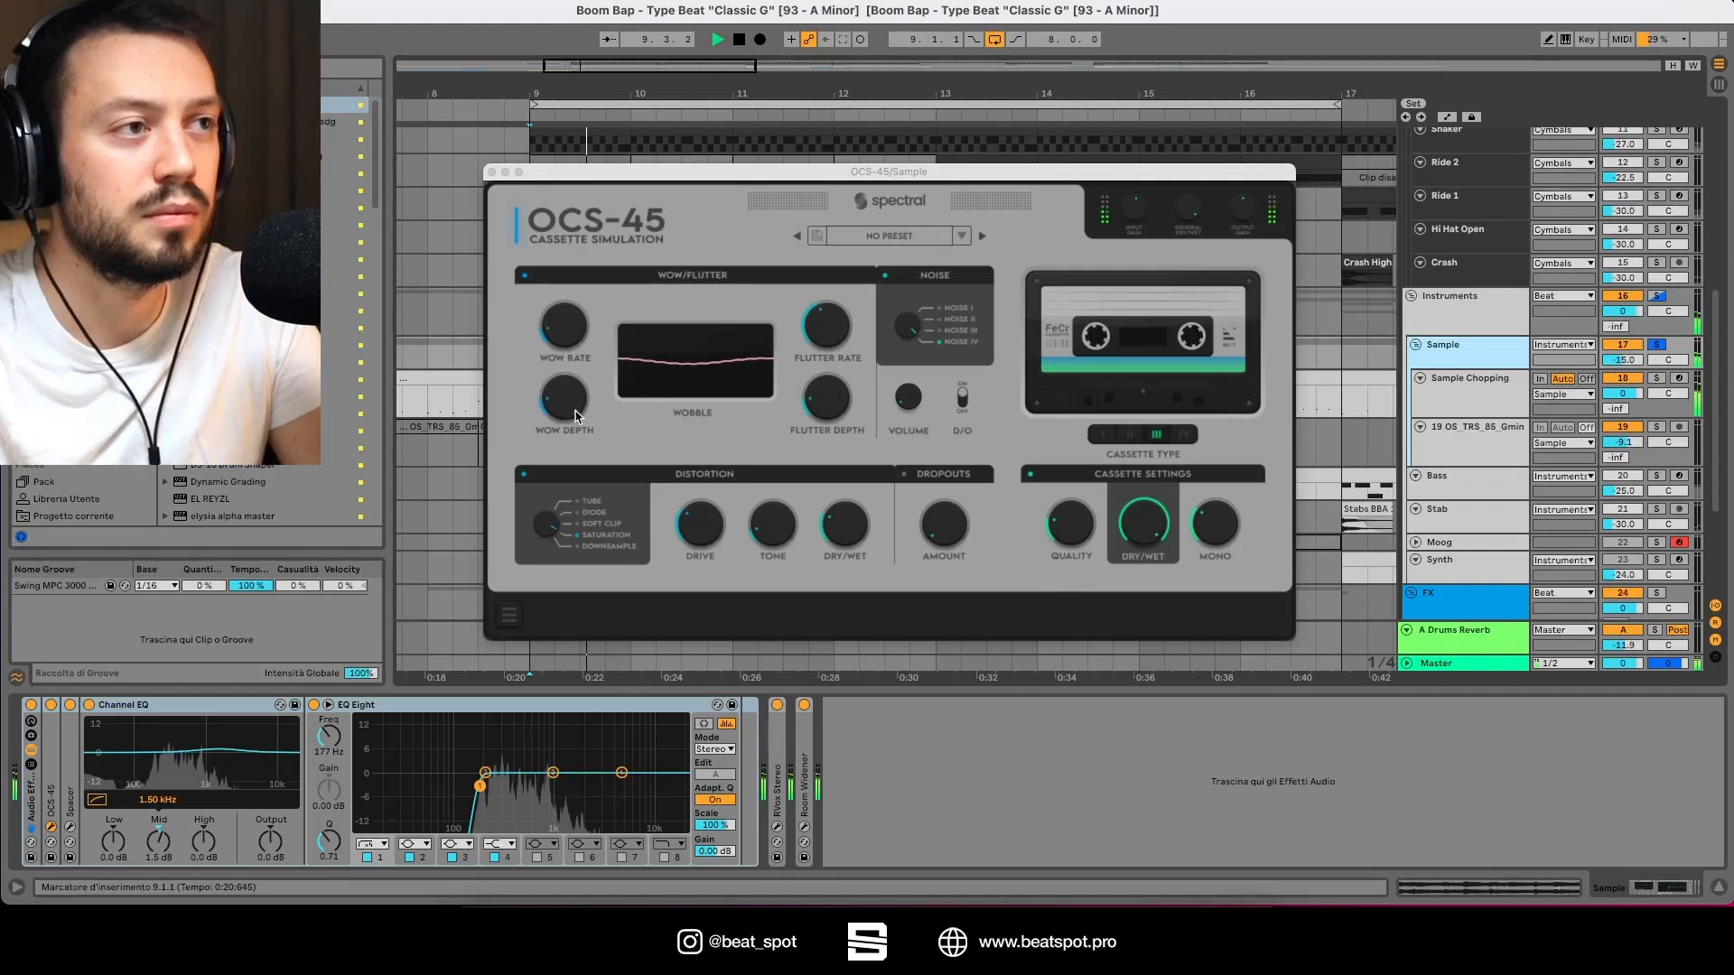
left_click_drag(574, 410, 573, 238)
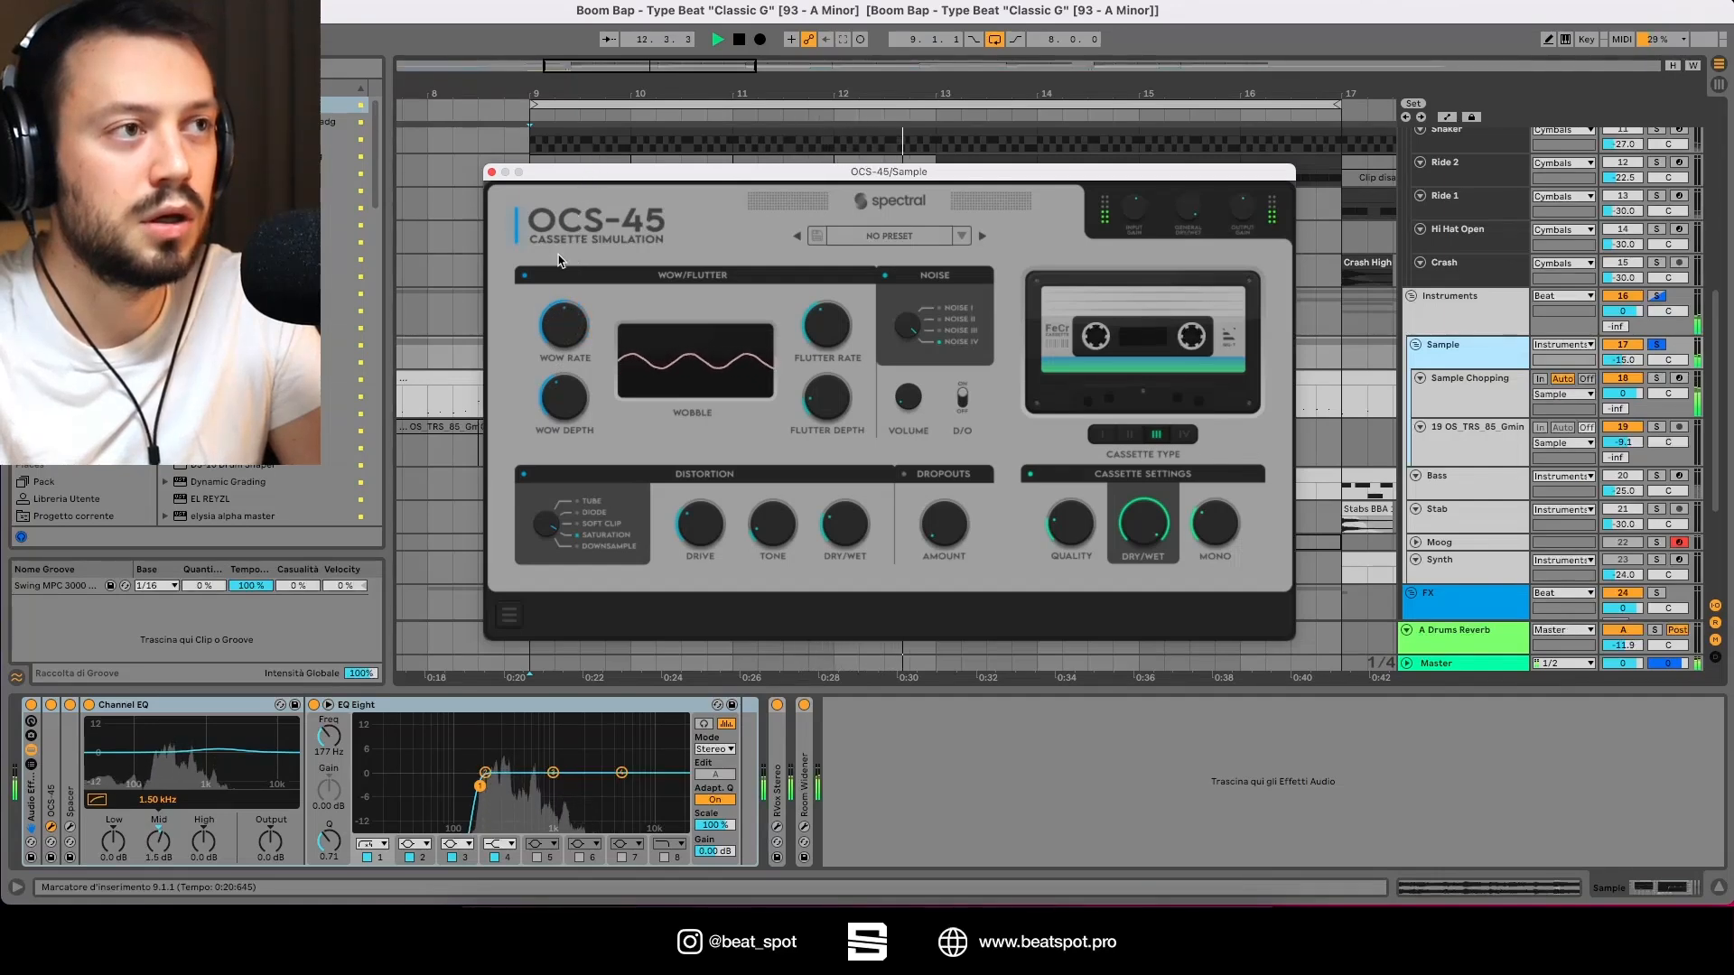
Step: Start and stop playback repeatedly to audition the cassette effect on the sample
key("space")
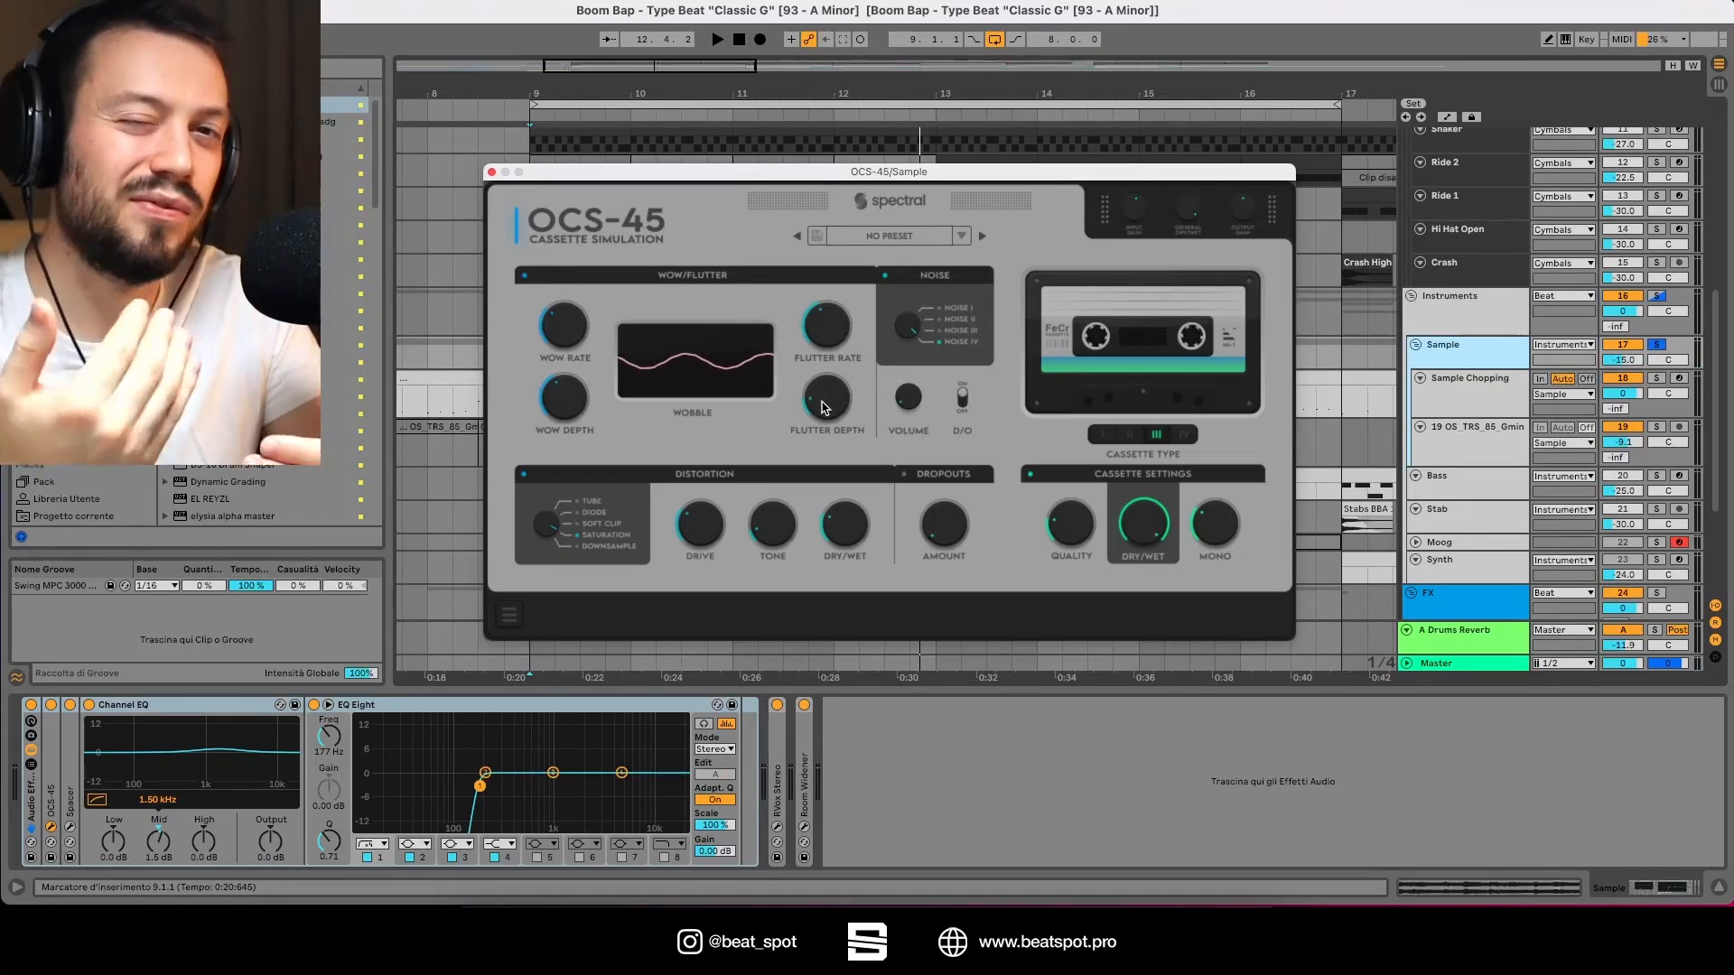
key("space")
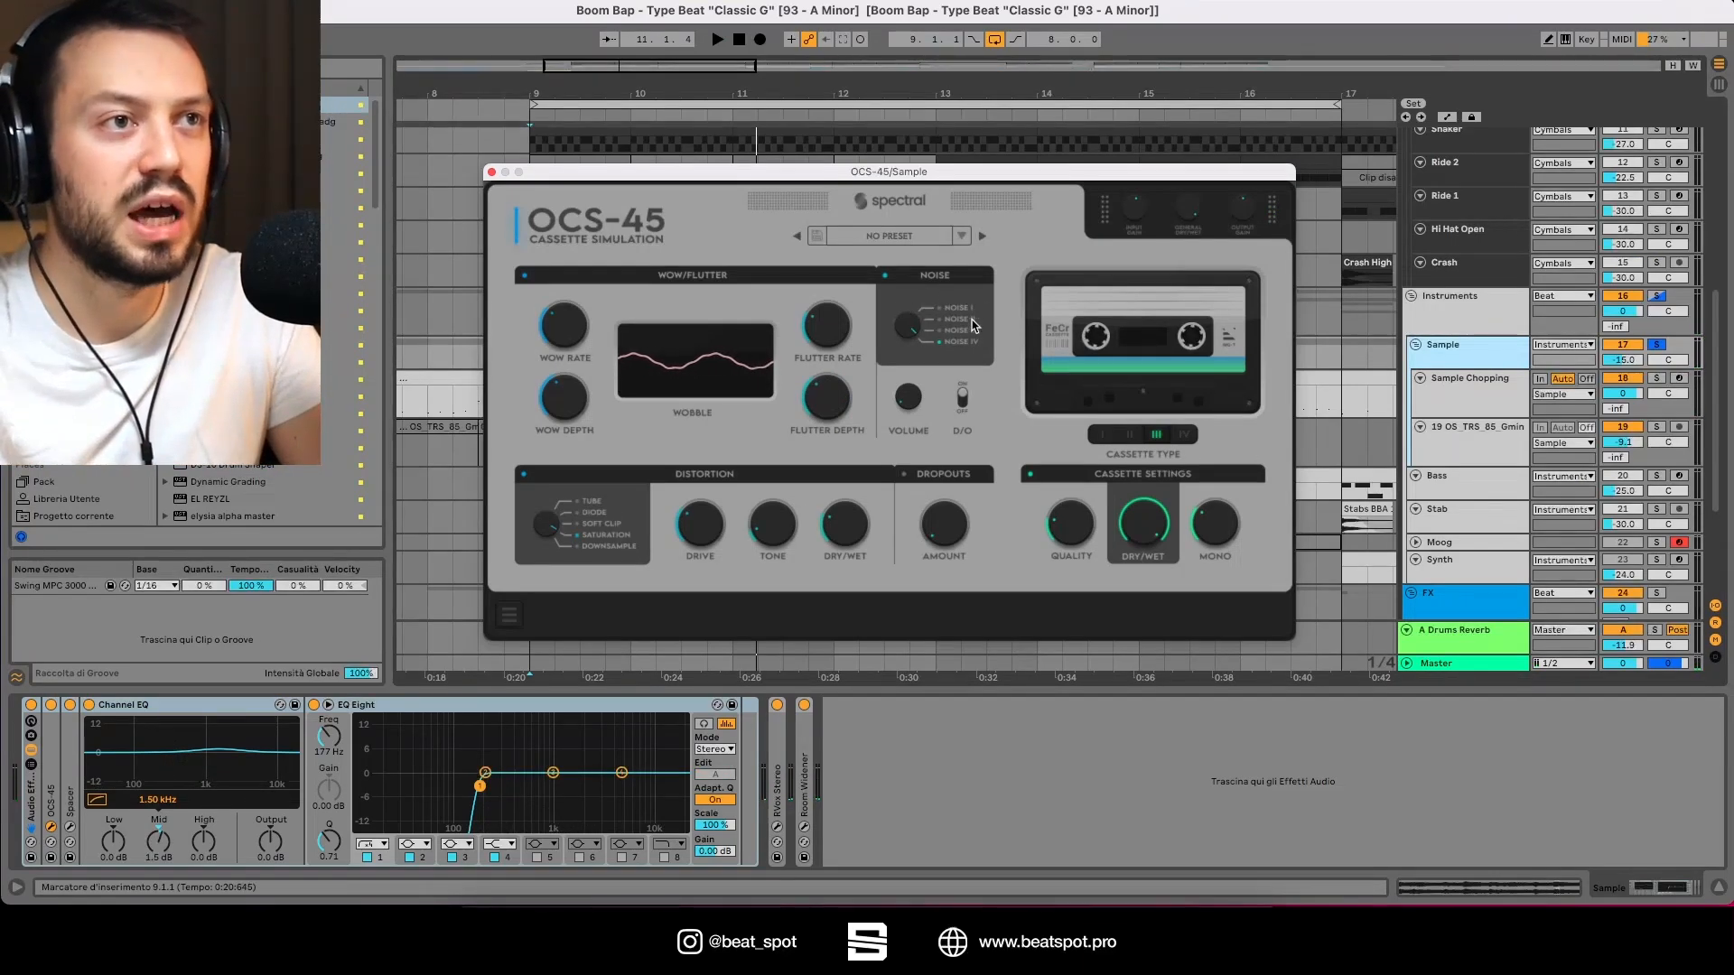
key("space")
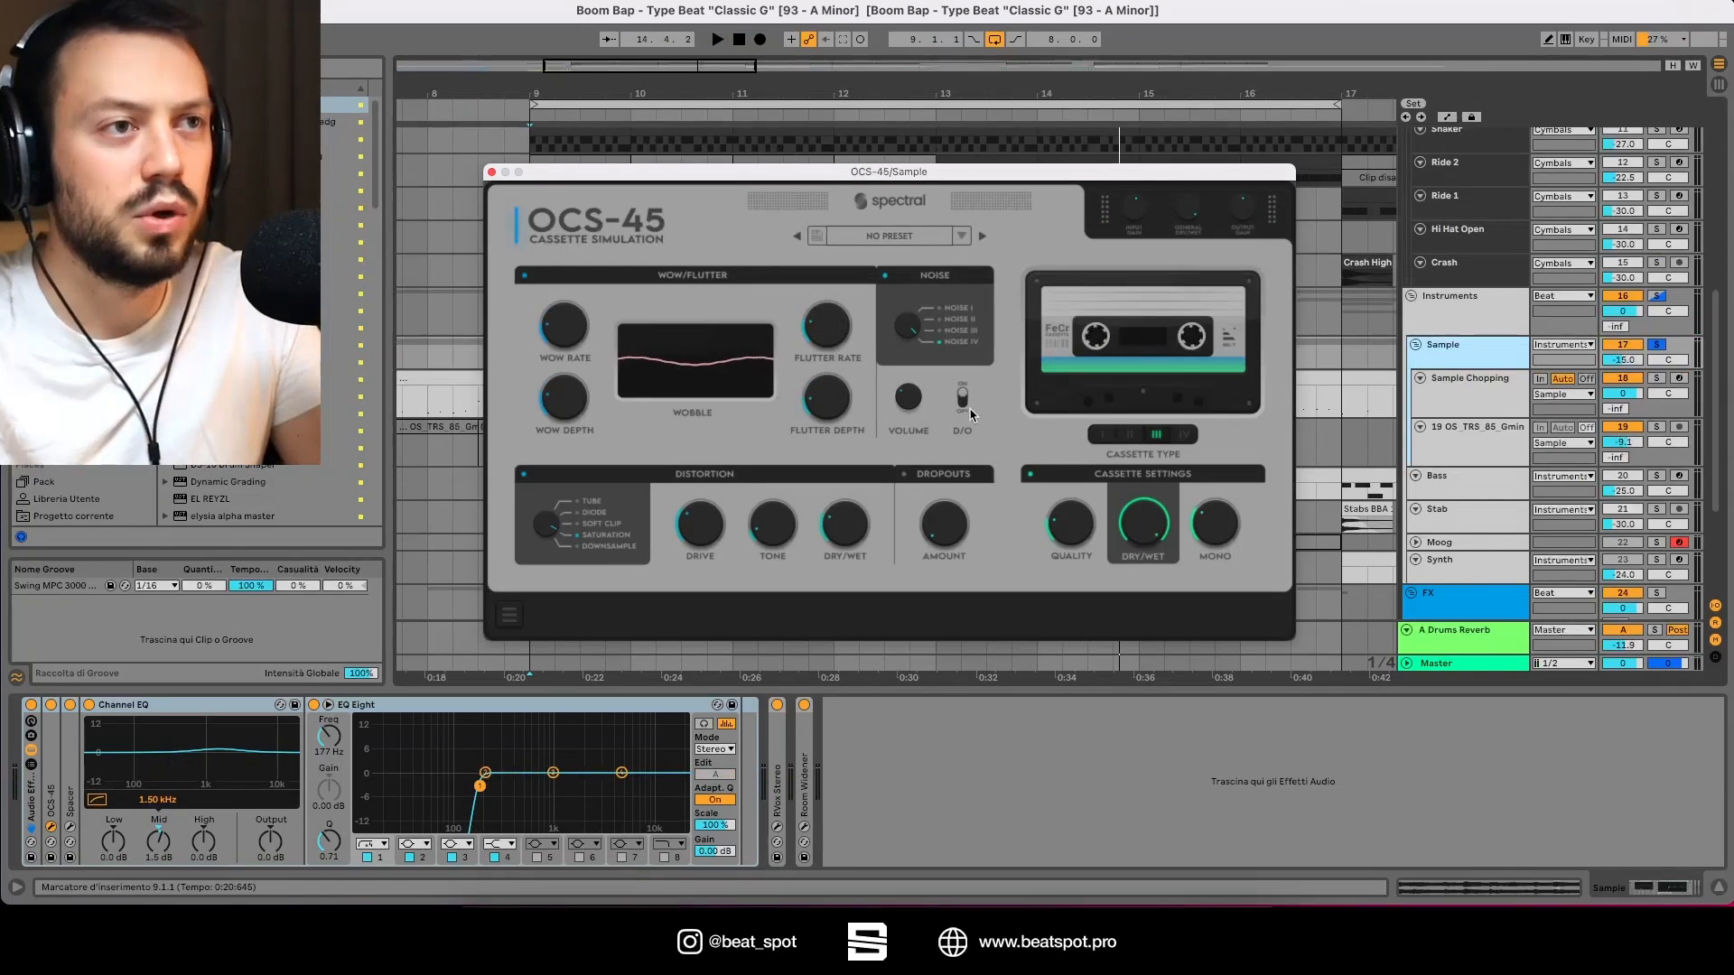
key("space")
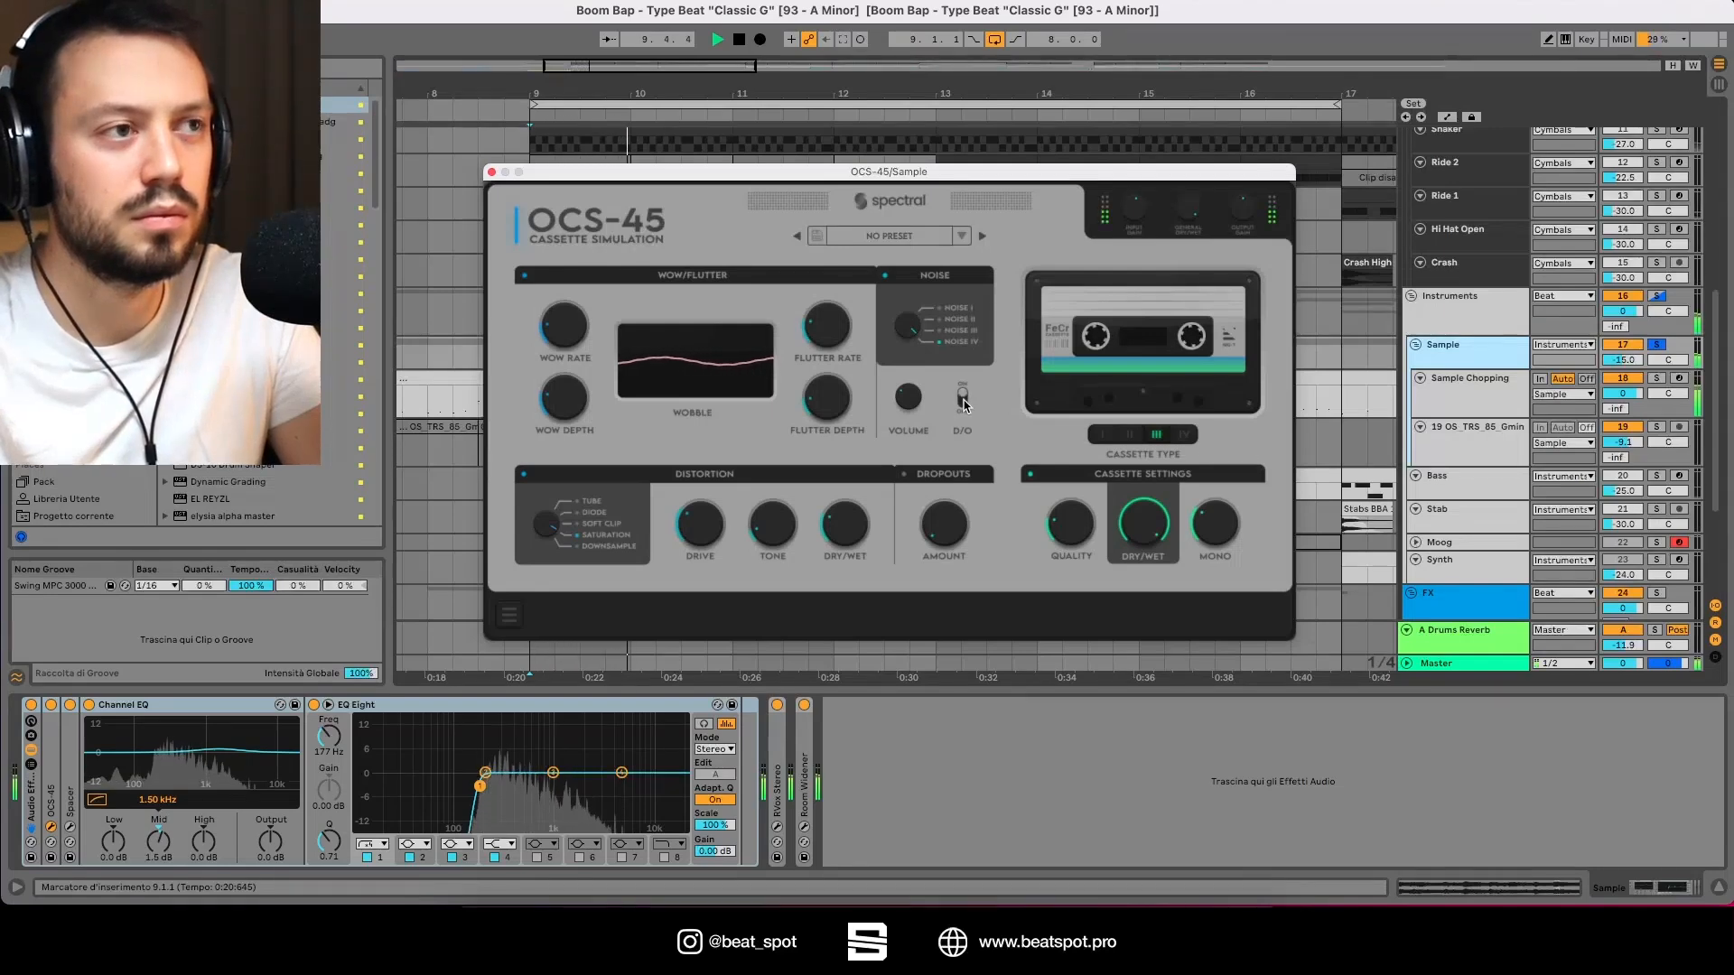
key("space")
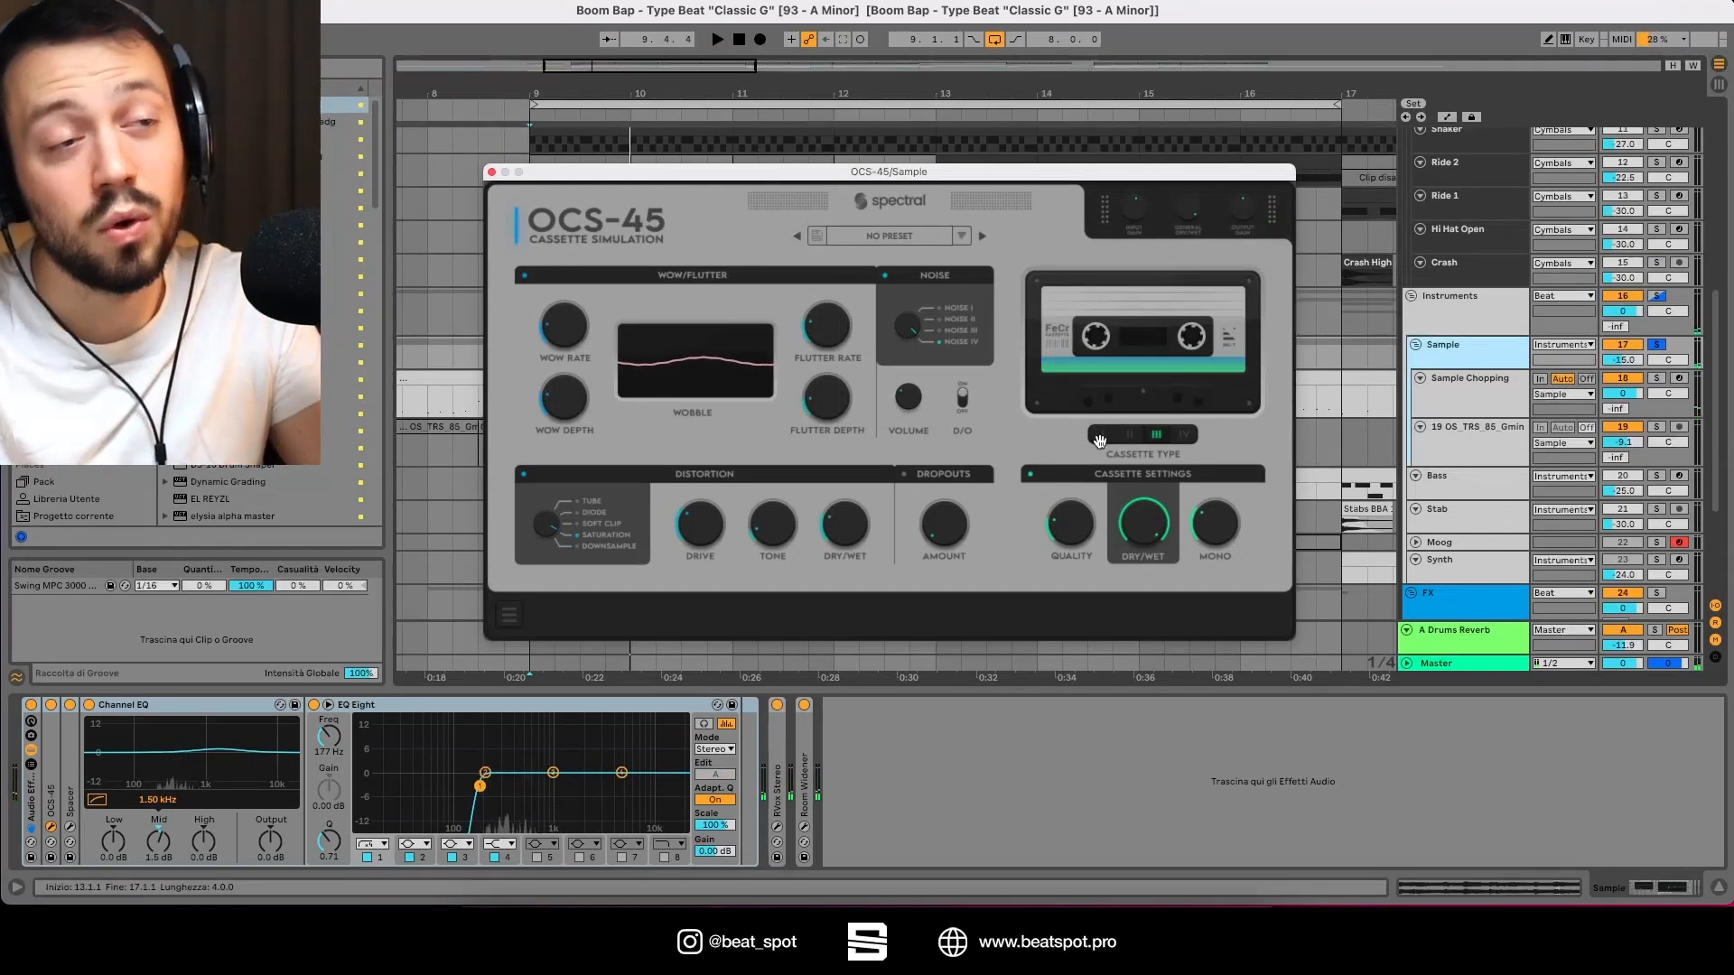
key("space")
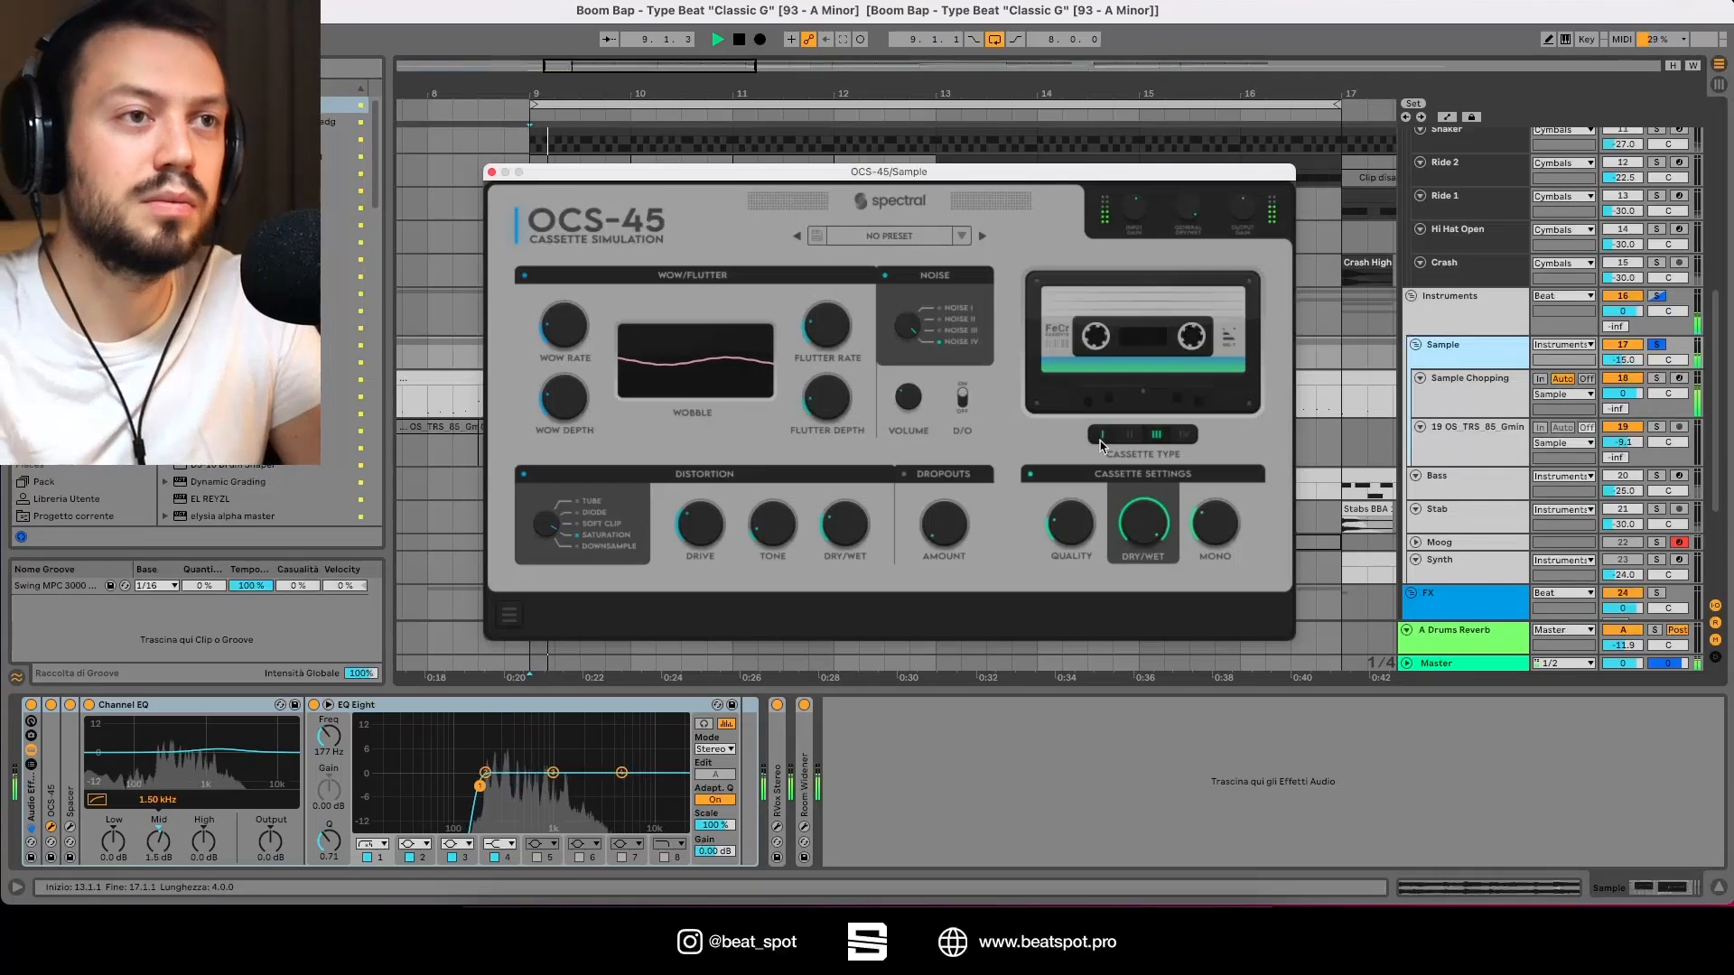
Step: Switch through the OCS-45 cassette types during playback, ending on the third type
left_click(1102, 436)
key("space")
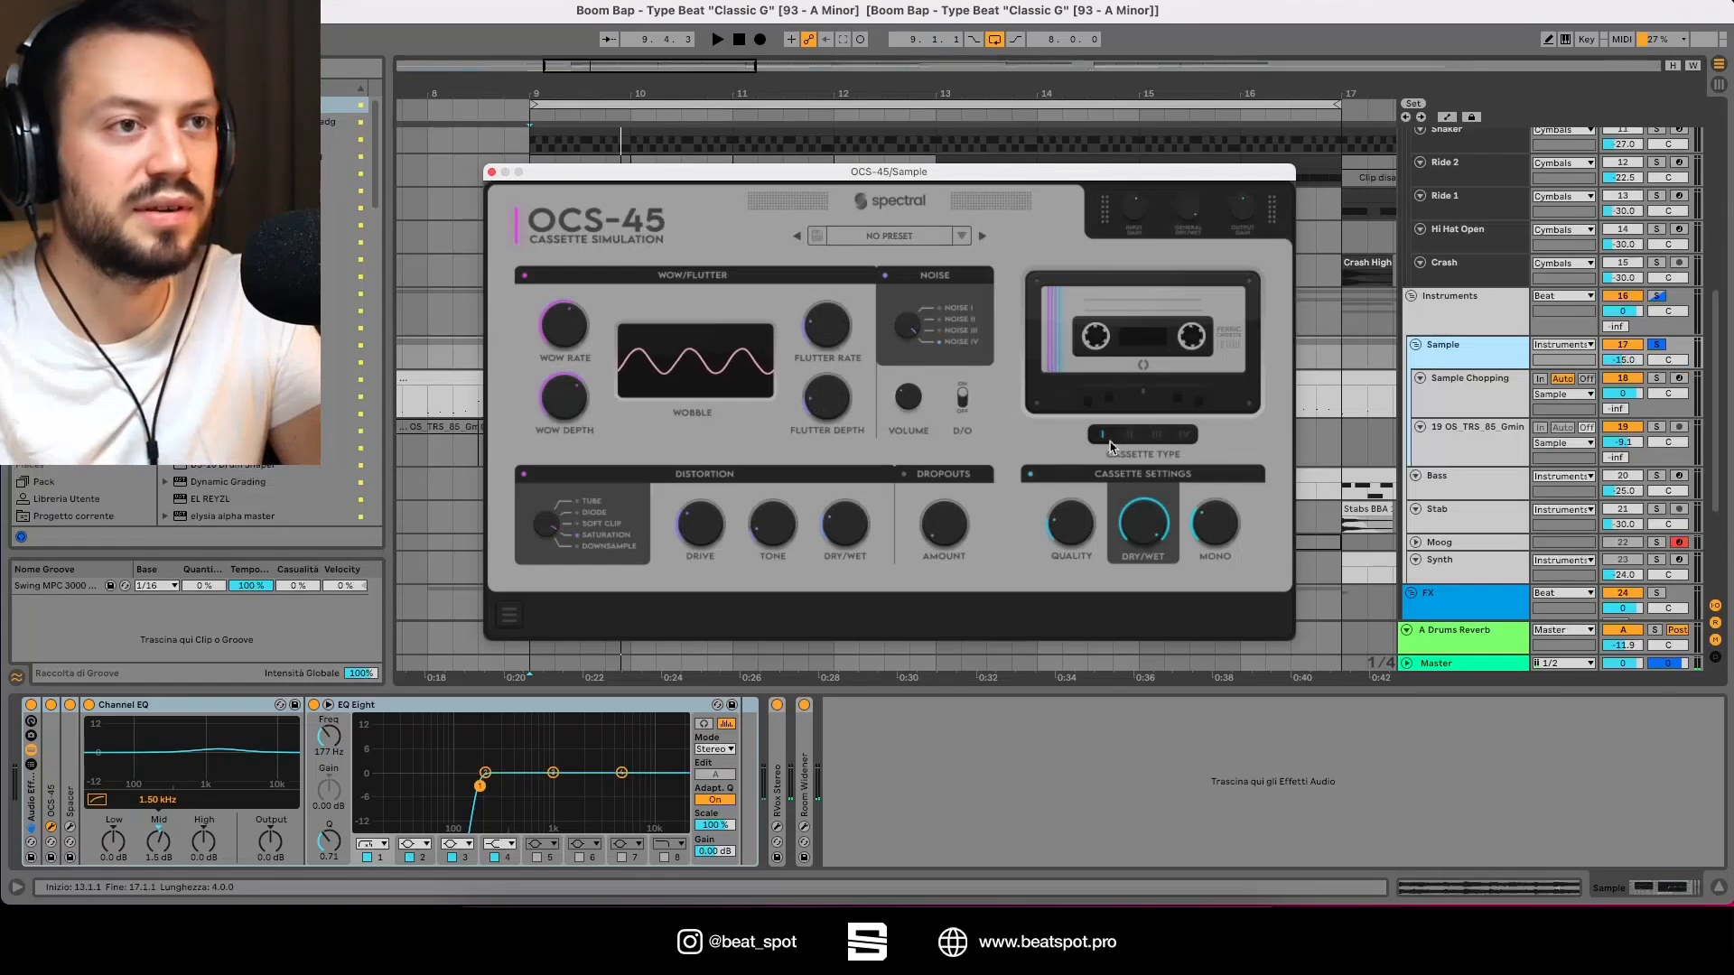
key("space")
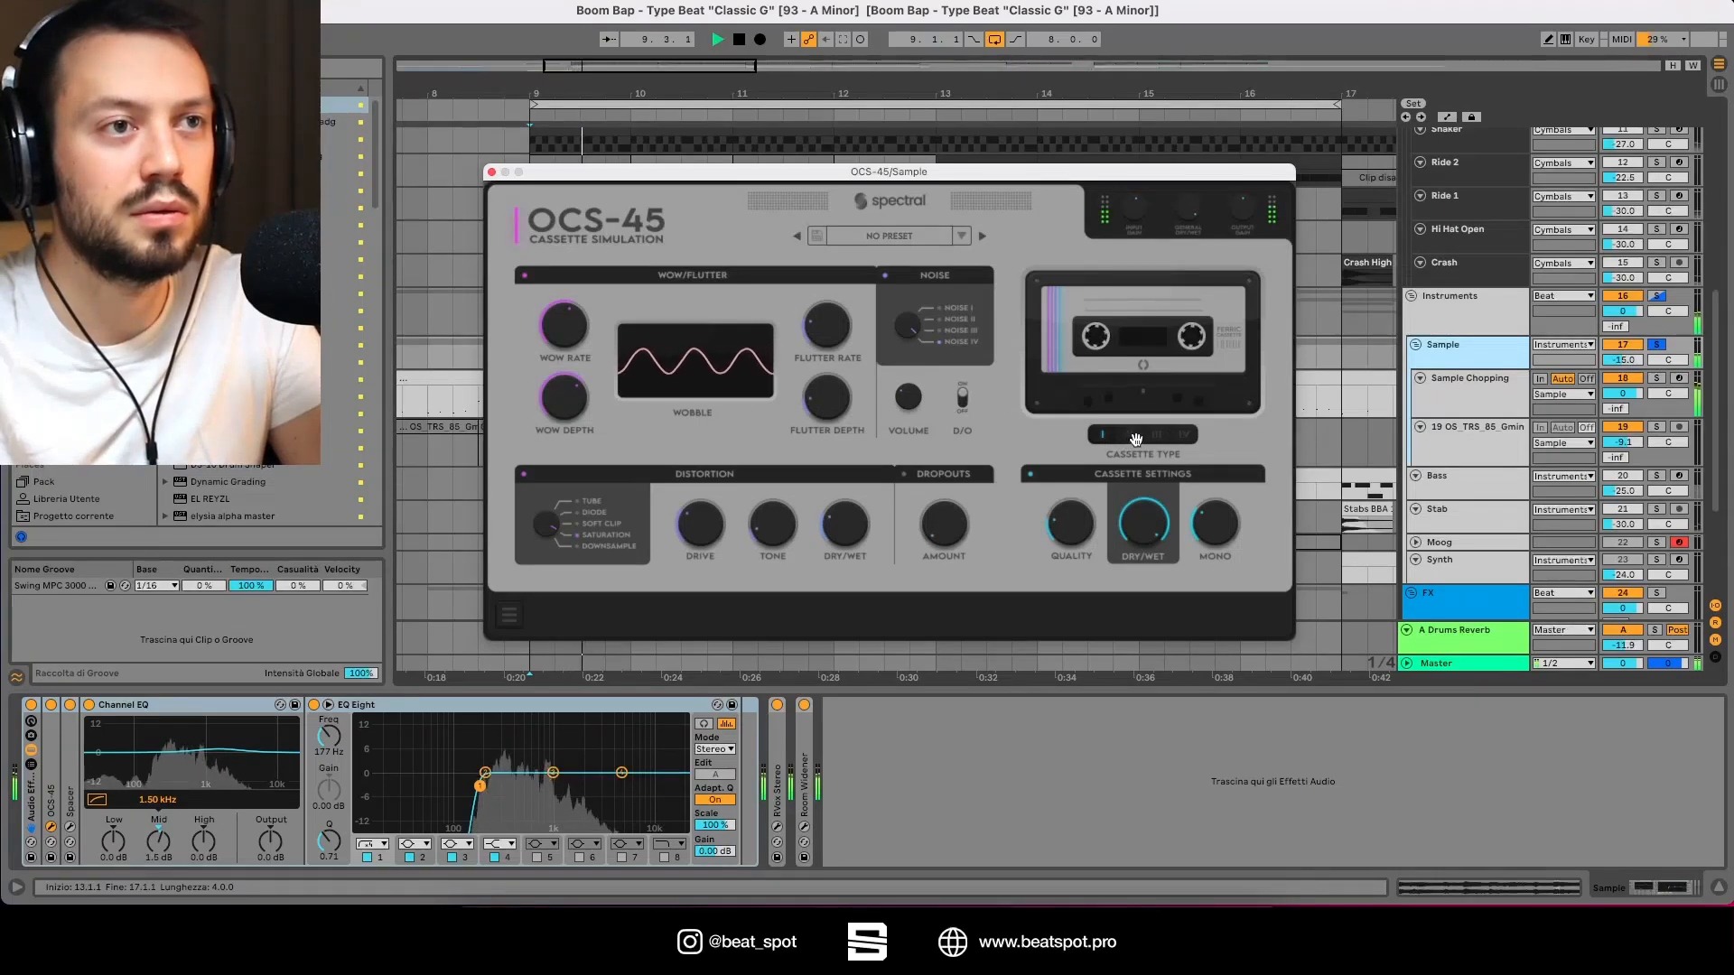
left_click(1129, 436)
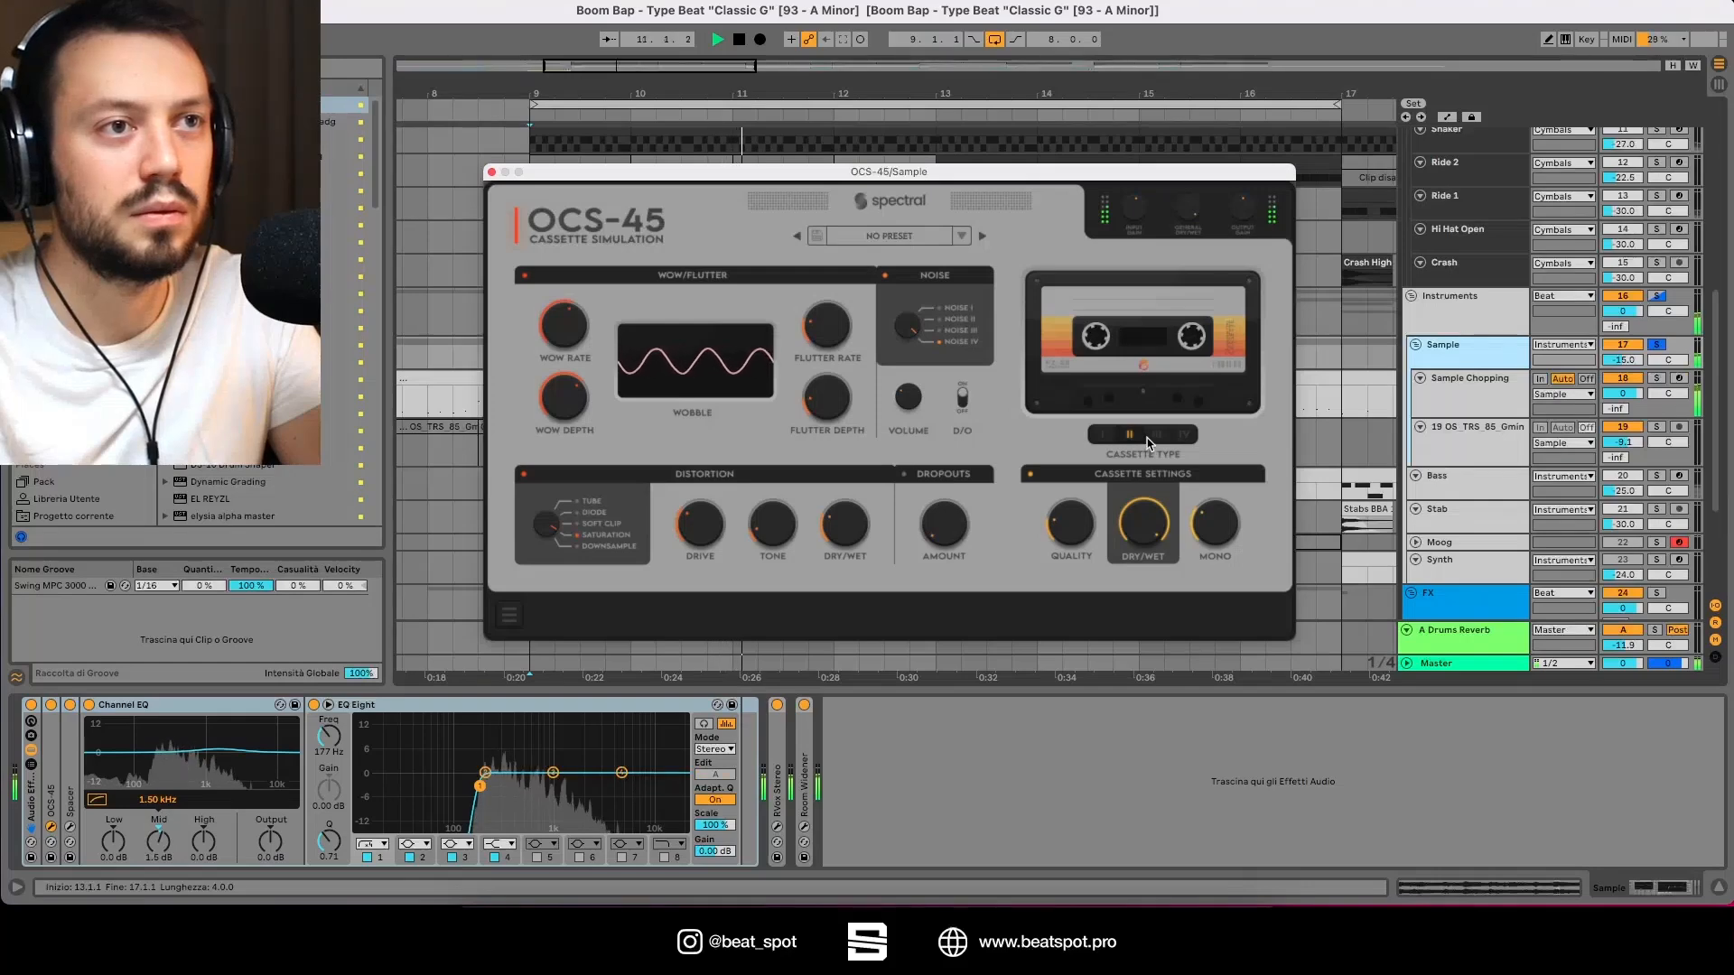
left_click(1155, 436)
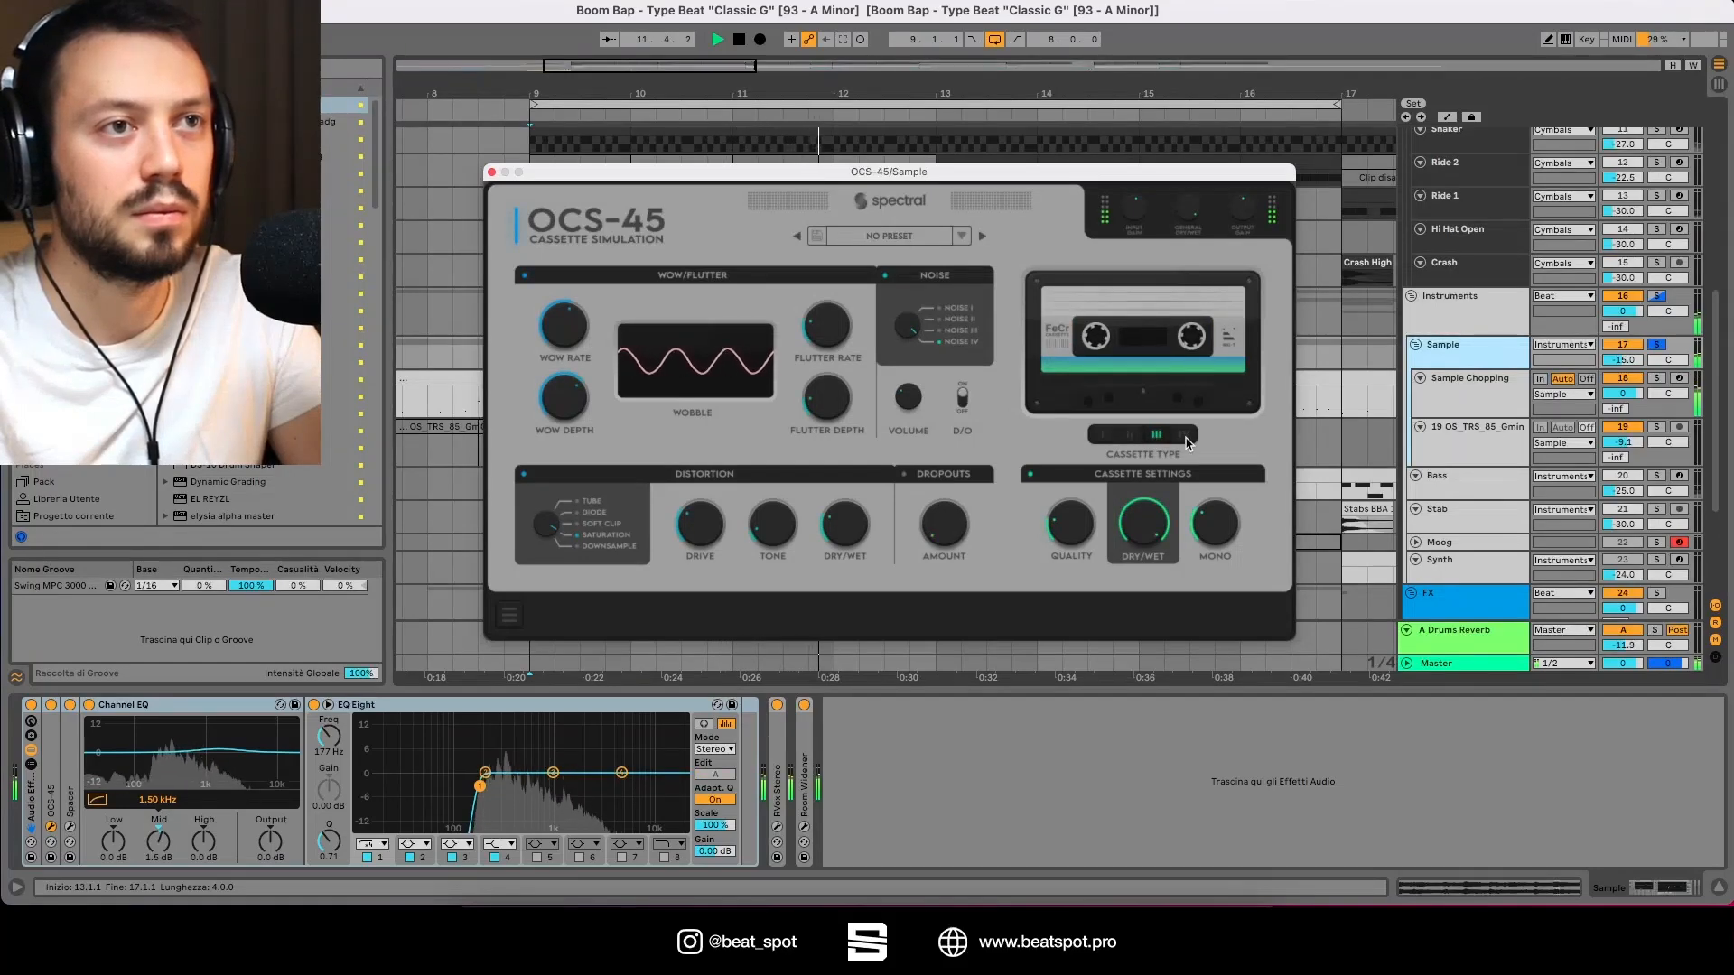
Step: Cycle through the OCS-45 cassette types during playback, ending on the fourth type, and stop playback
left_click(1183, 436)
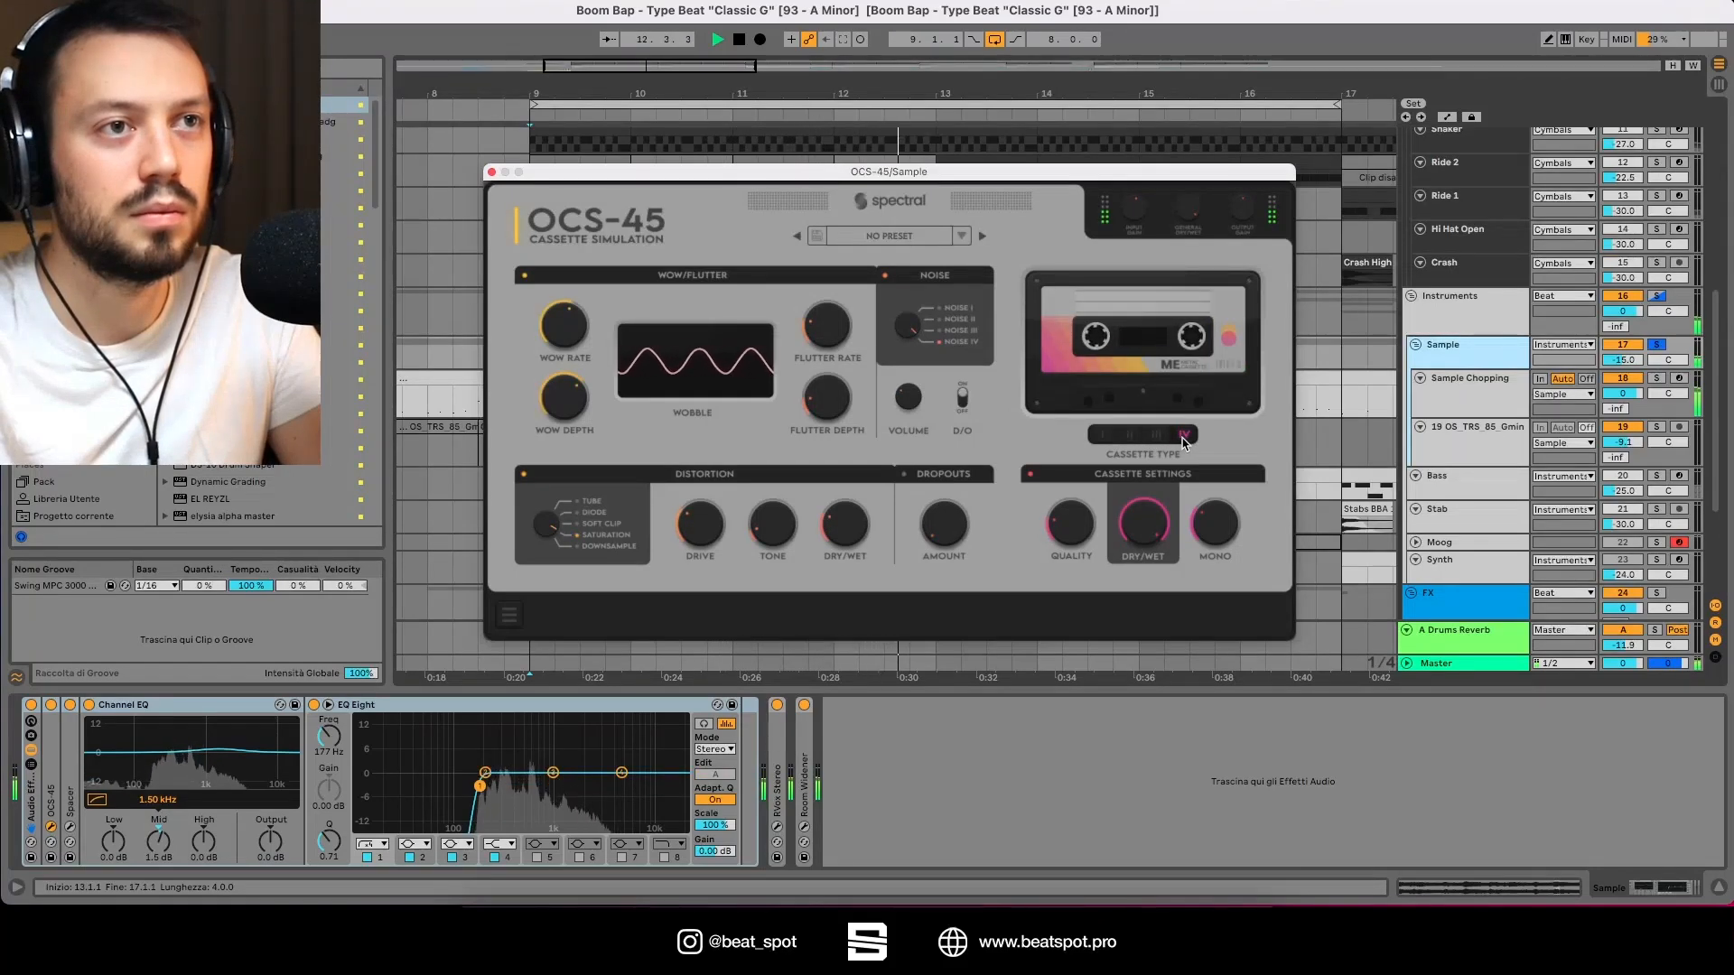
left_click(1106, 436)
left_click(1129, 436)
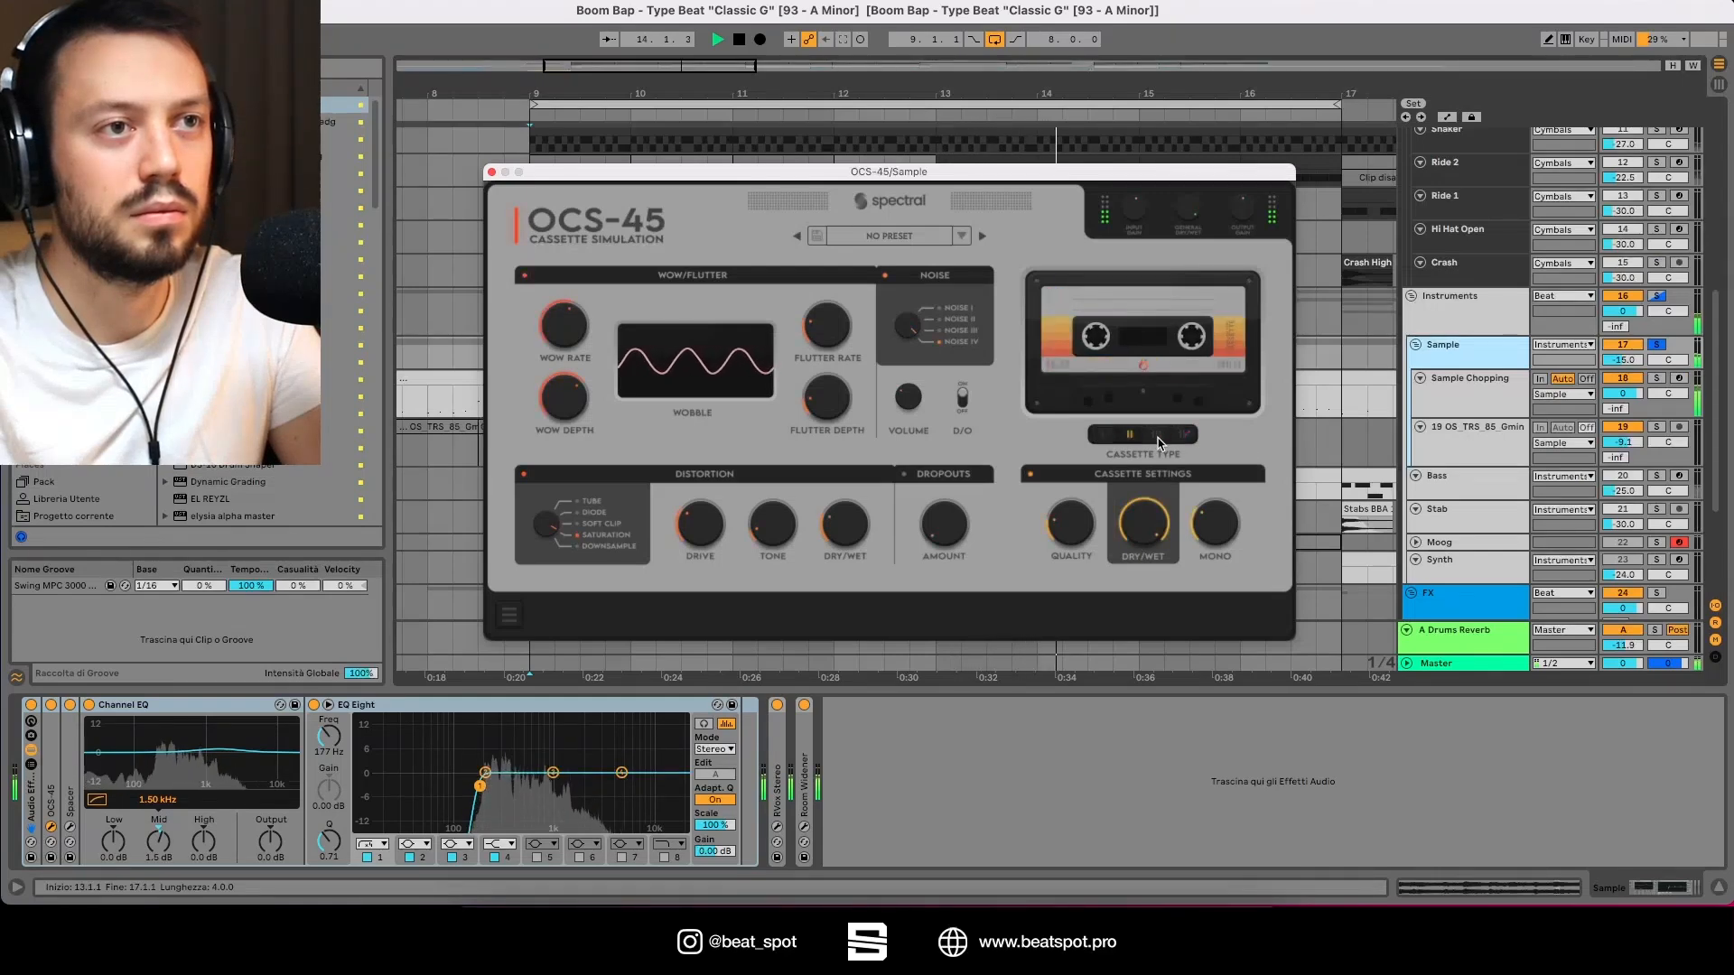
left_click(1158, 439)
left_click(1179, 439)
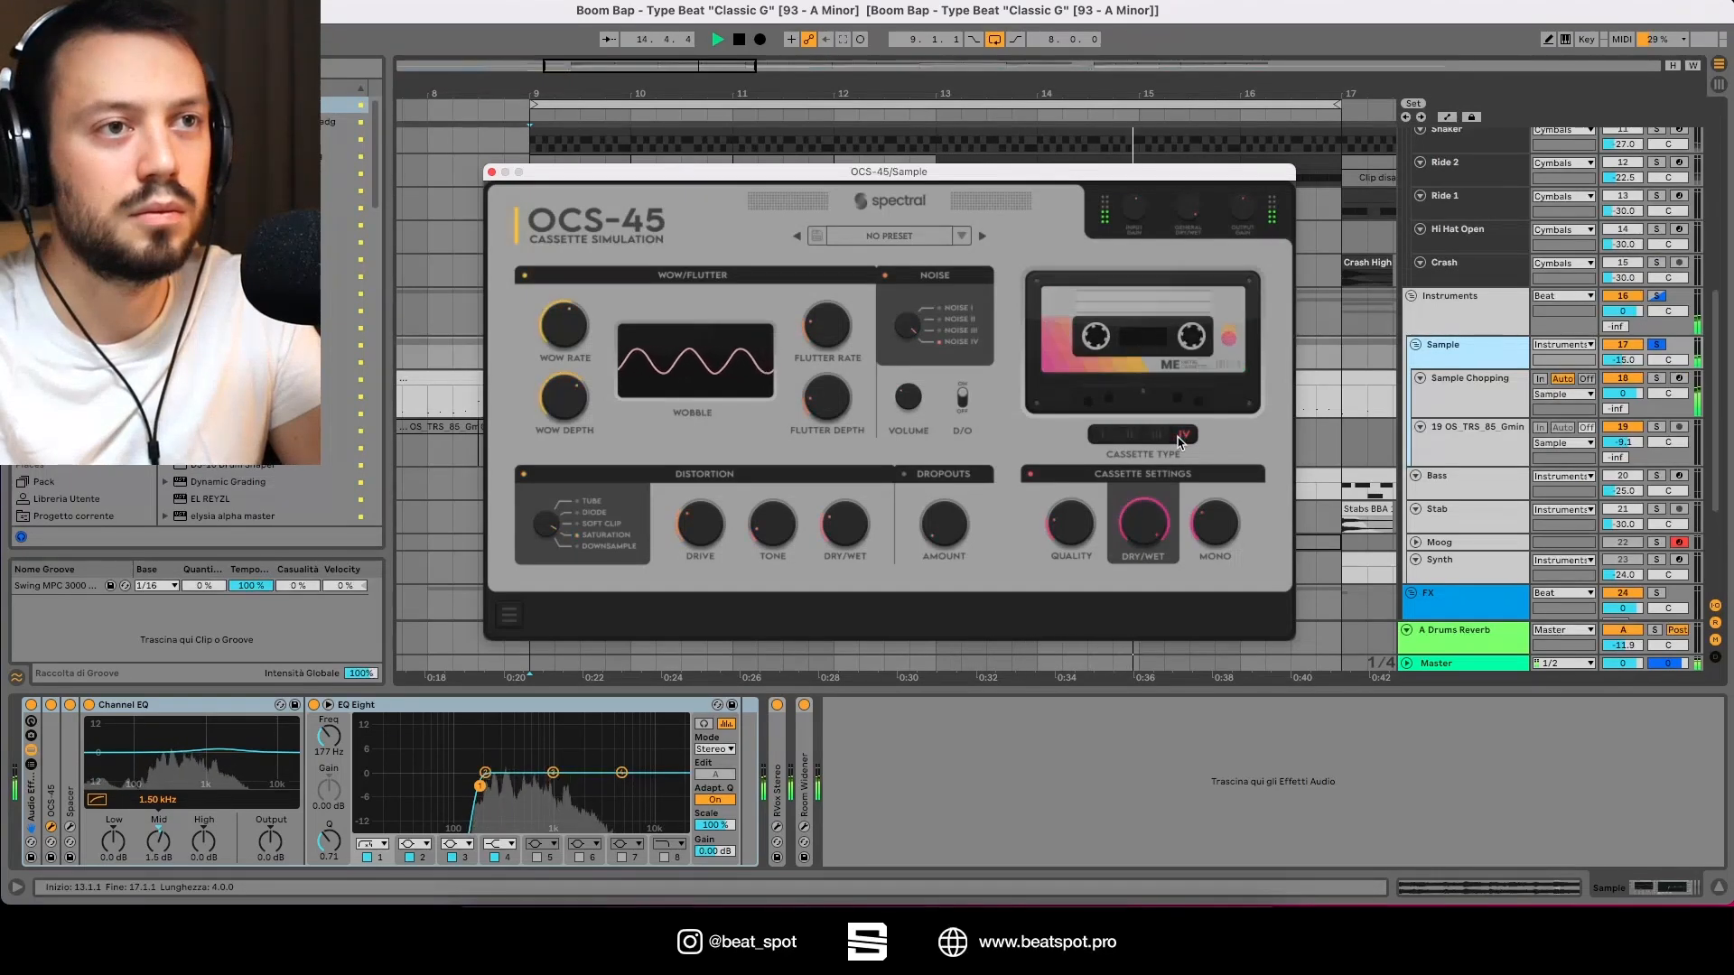
key("space")
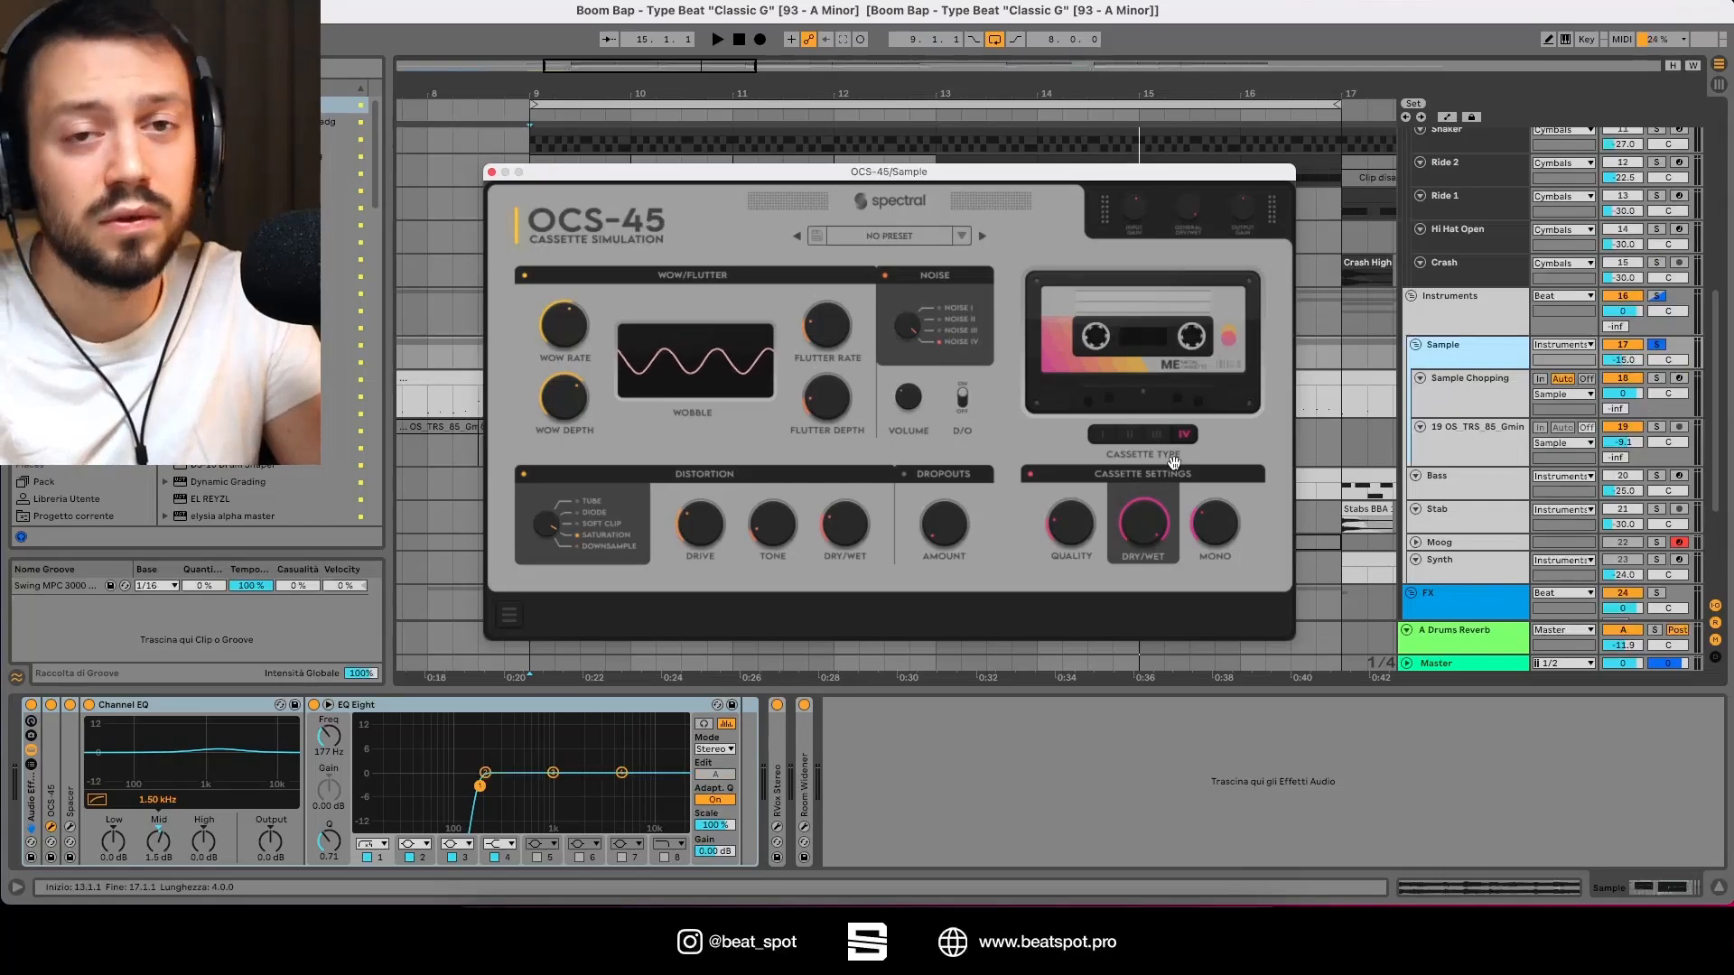
Step: Switch the OCS-45 to the first cassette type and audition the sample with it
left_click(1103, 435)
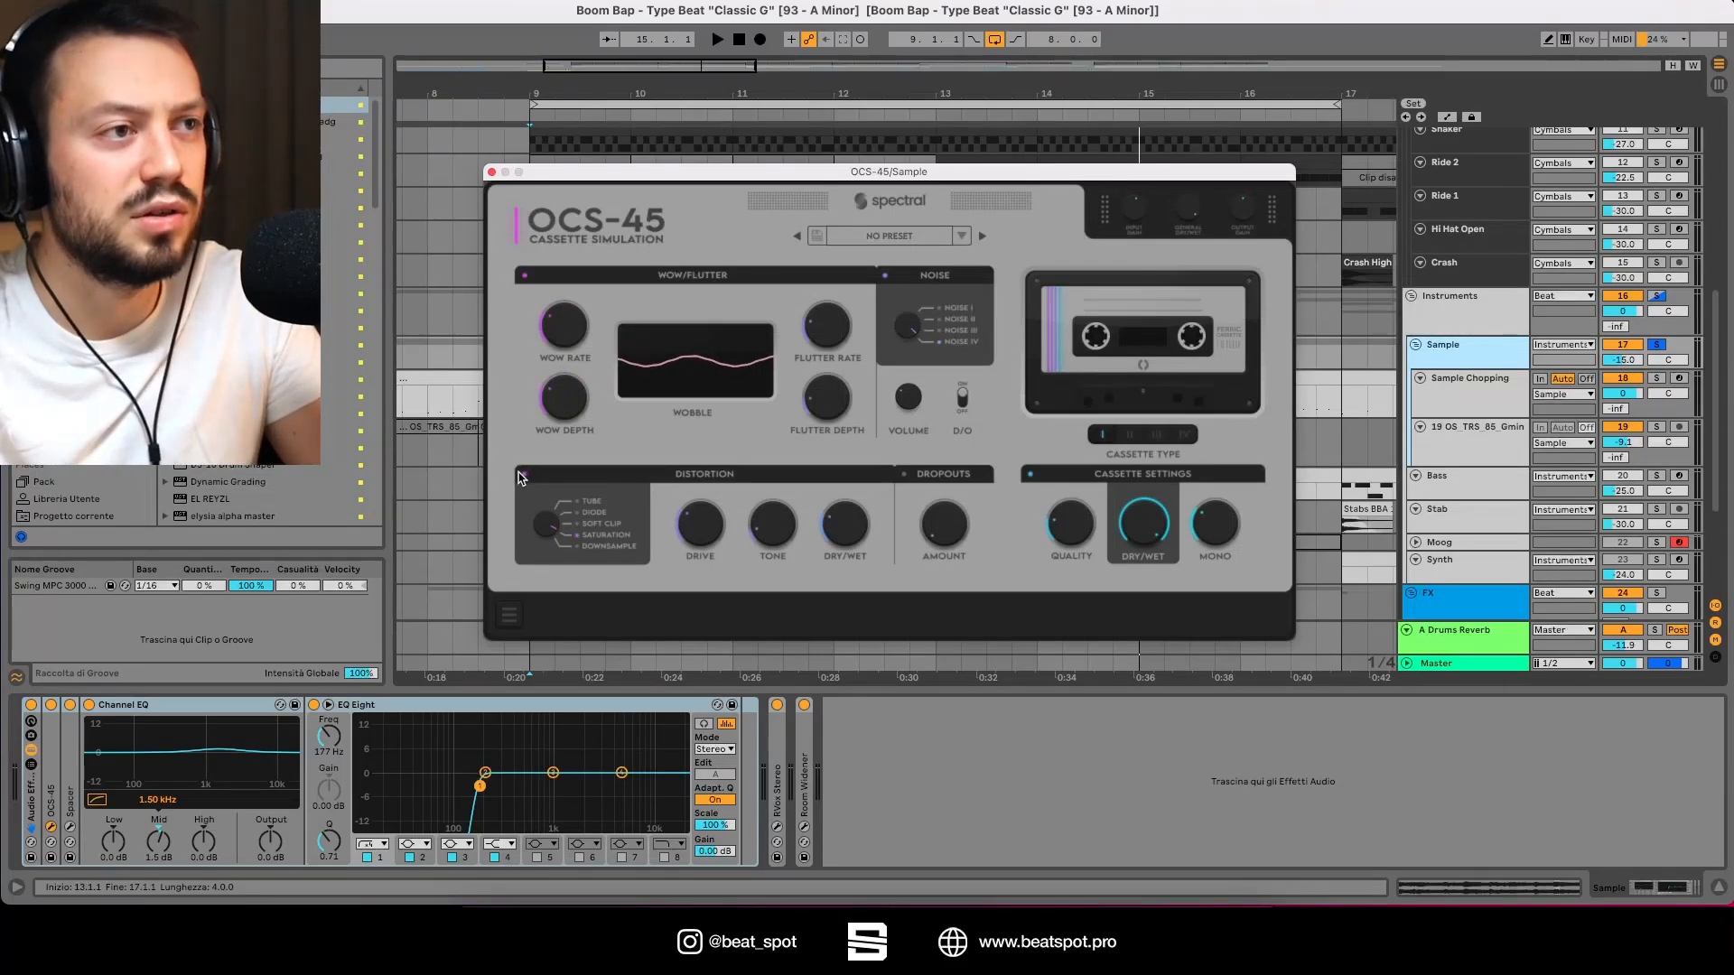
key("space")
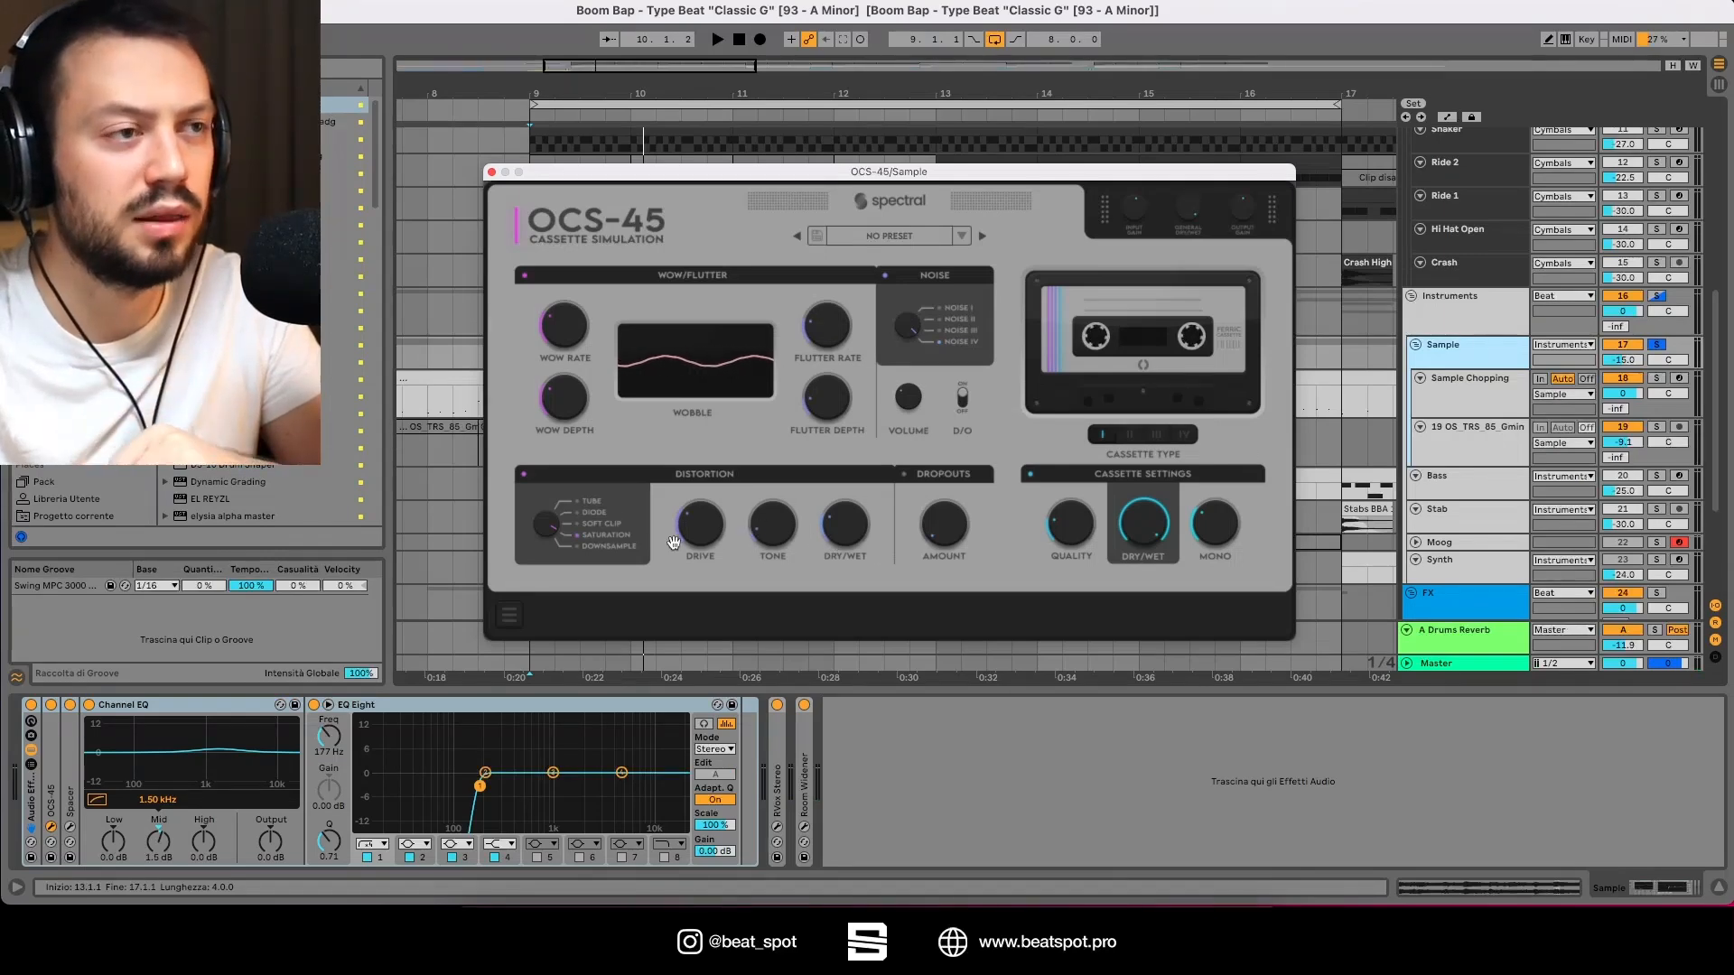
key("space")
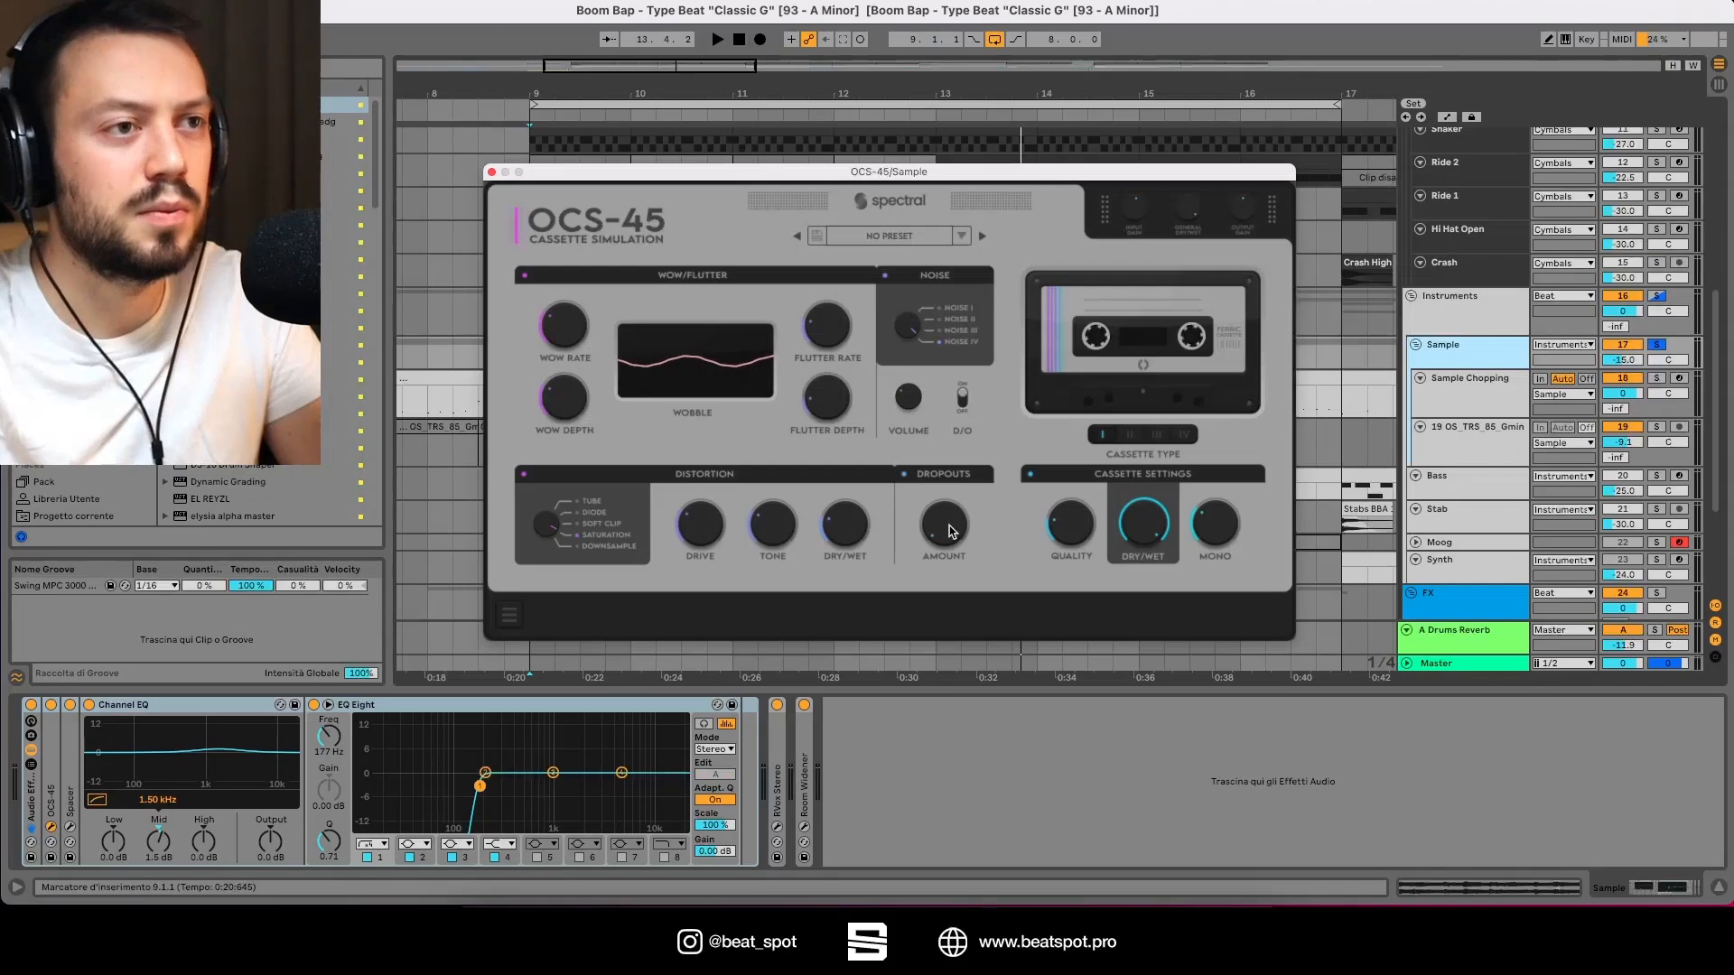
Step: Turn up the Dropouts Amount on the OCS-45 while the sample plays
key("space")
left_click_drag(948, 545, 965, 334)
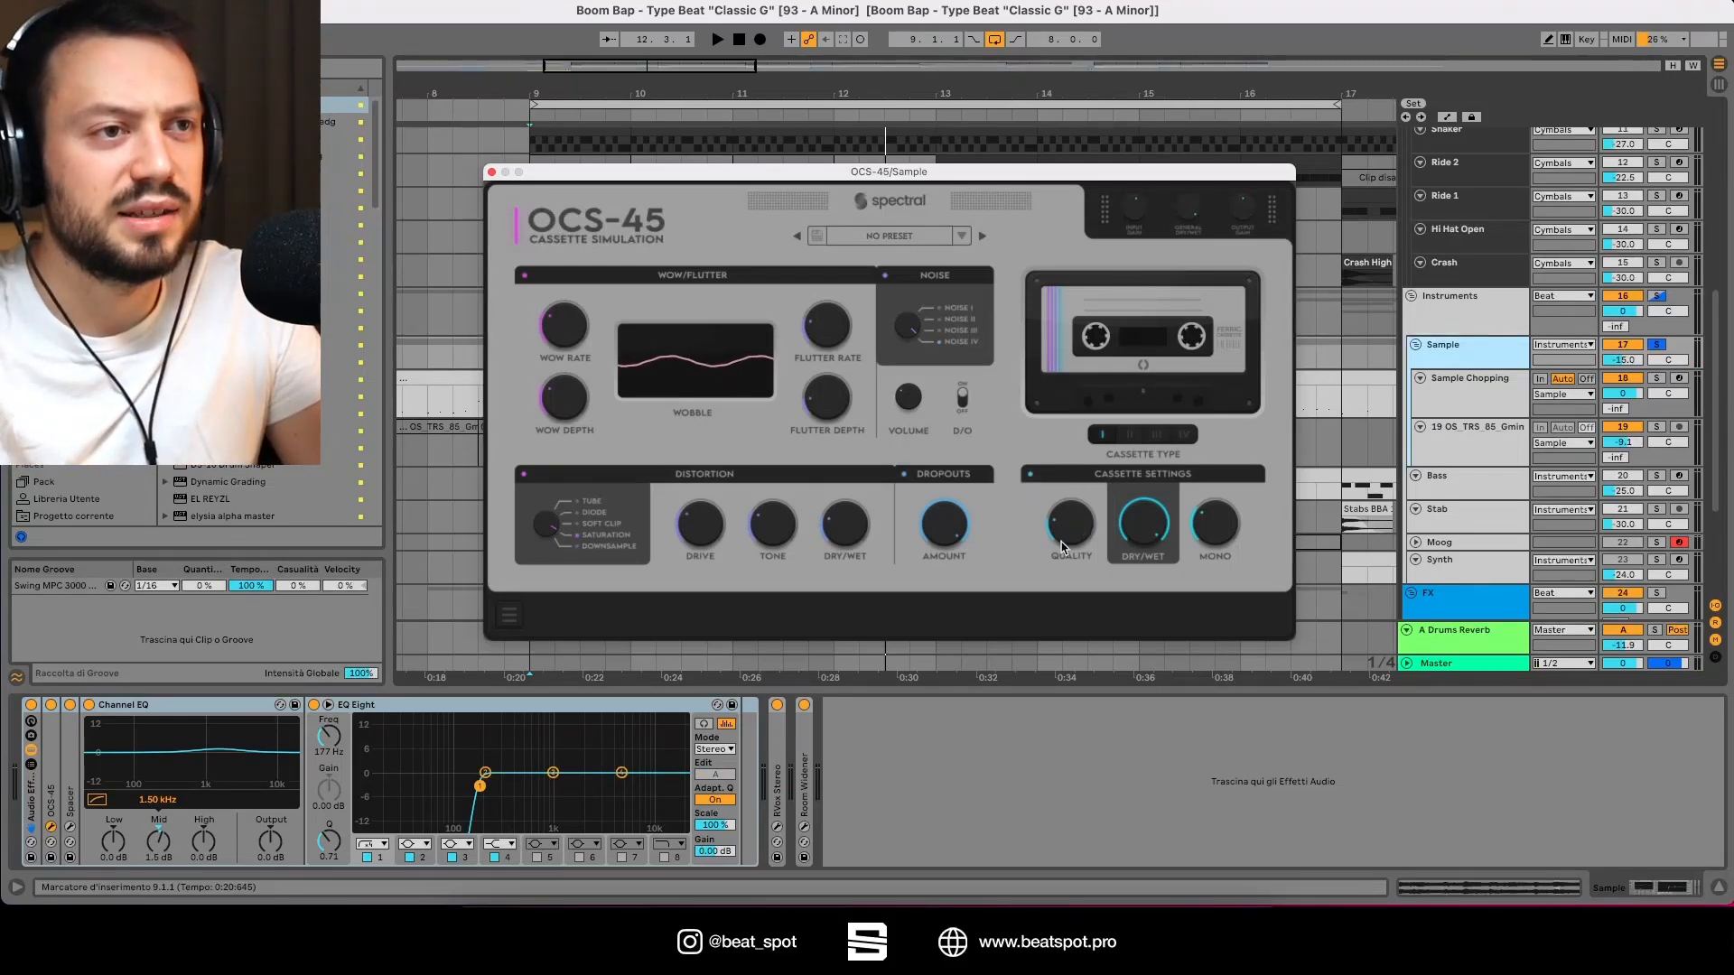
key("space")
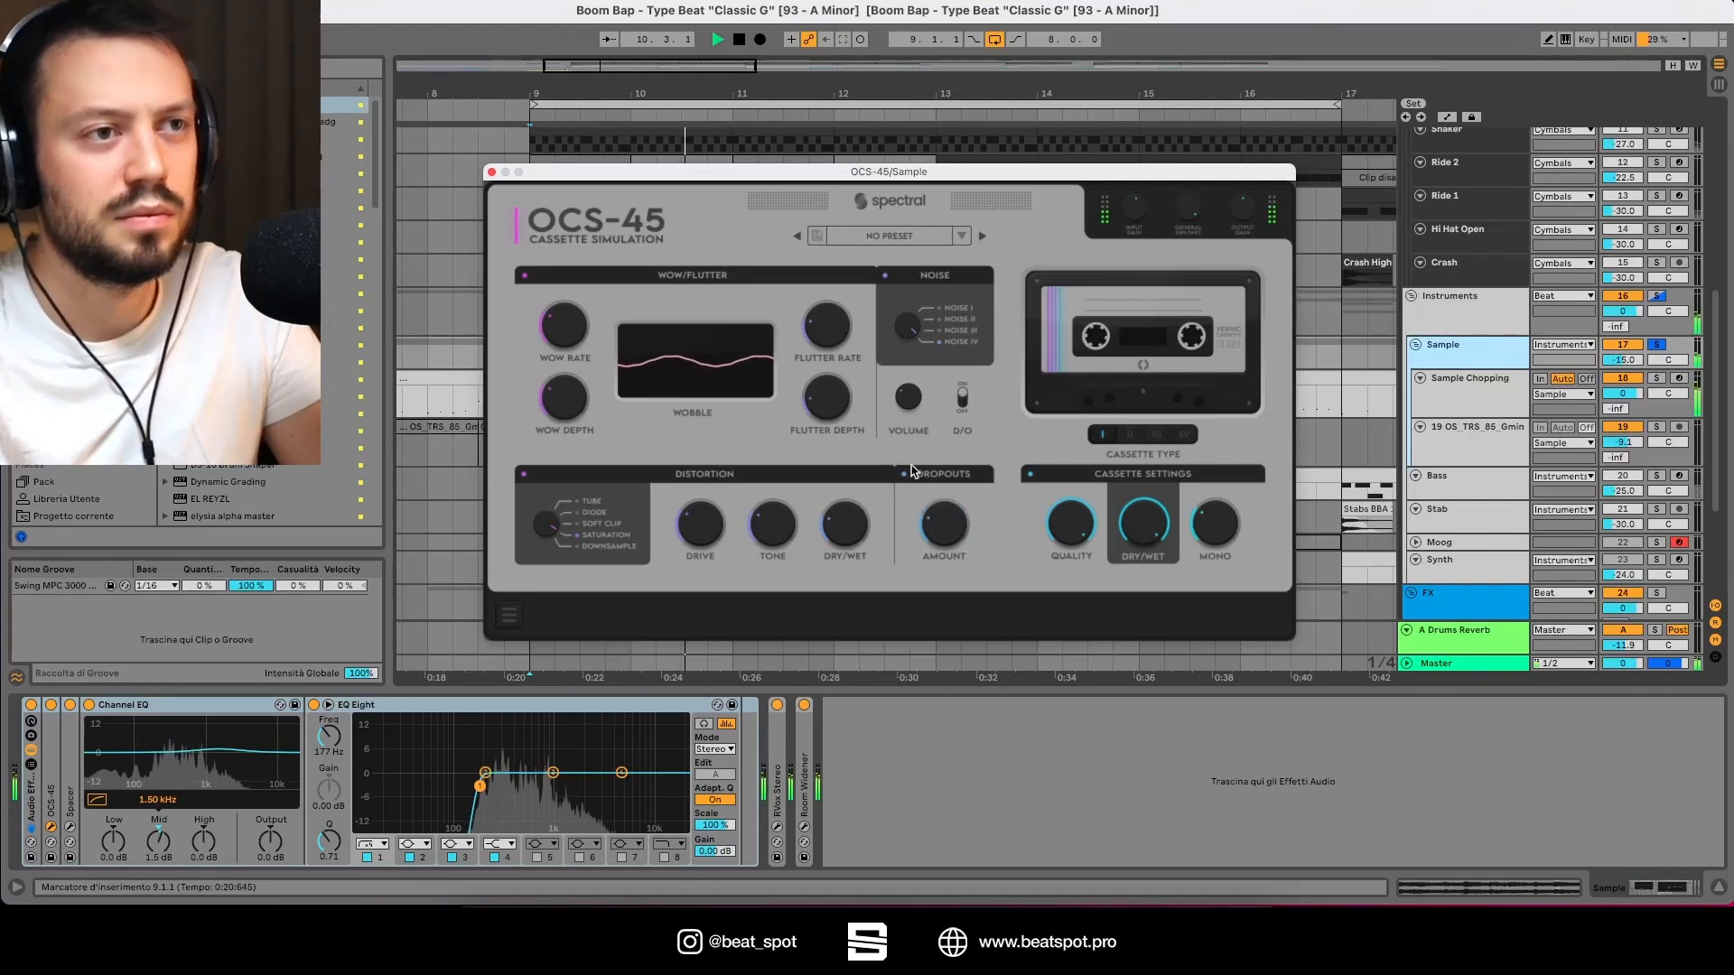
Step: Lower the cassette Dry/Wet, and try raising Mono before turning it back down while auditioning
left_click_drag(1126, 557, 1111, 673)
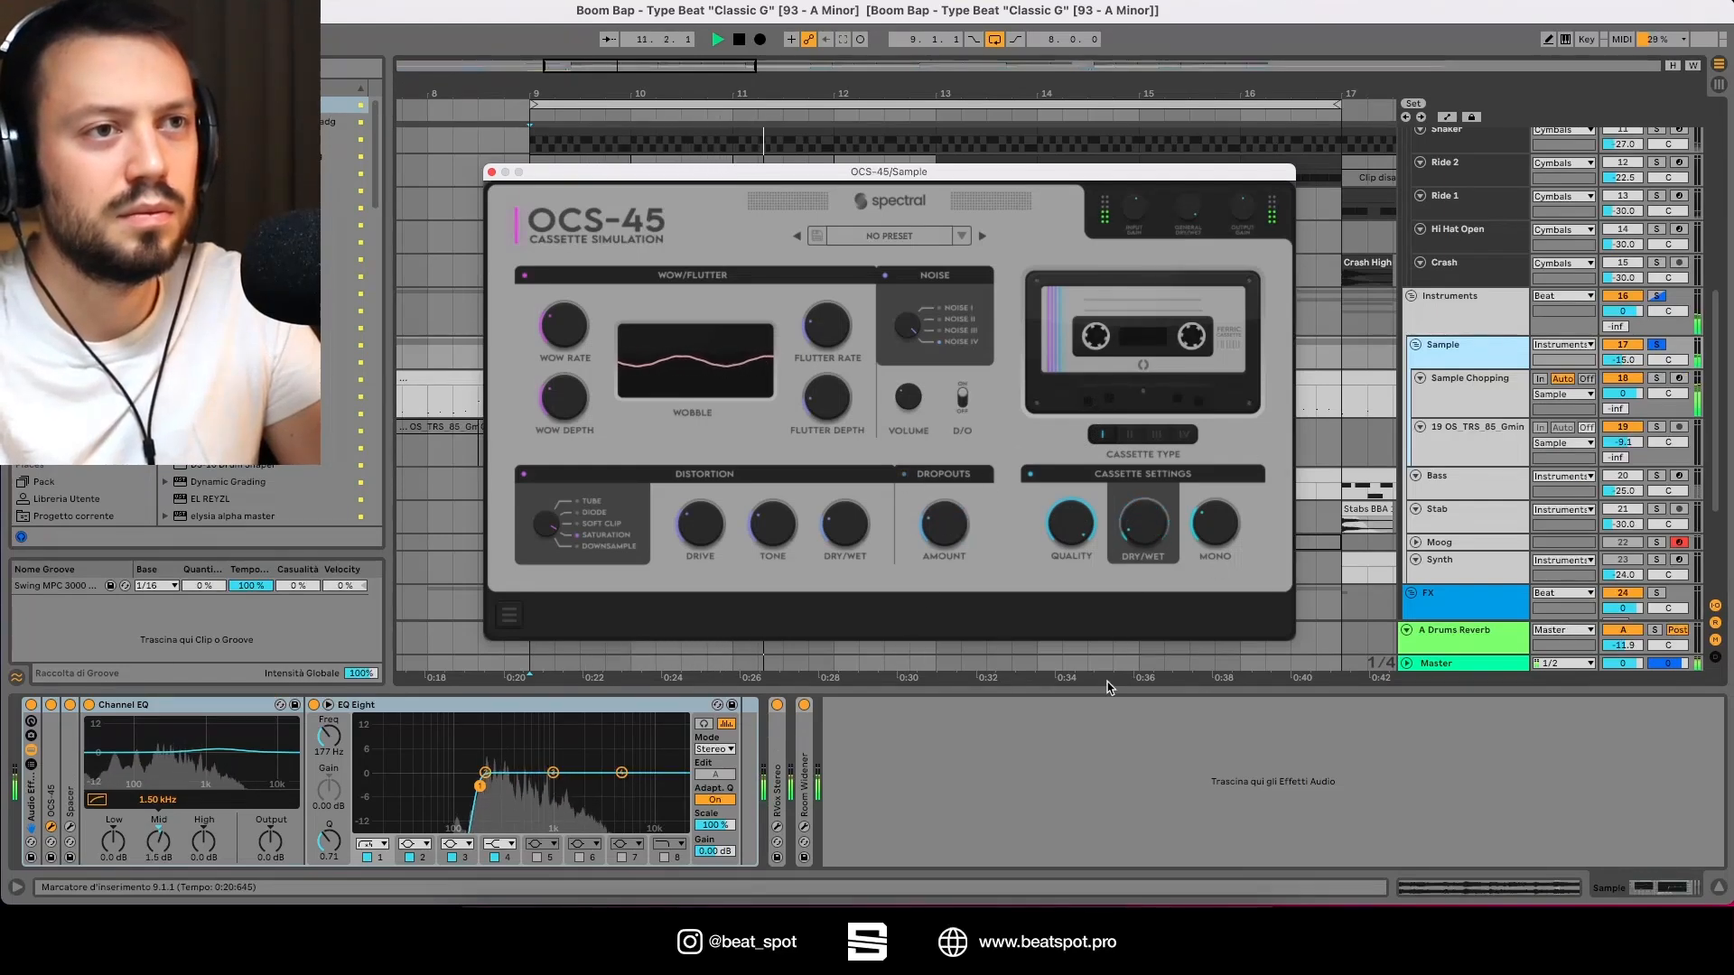
left_click_drag(1213, 533, 1220, 427)
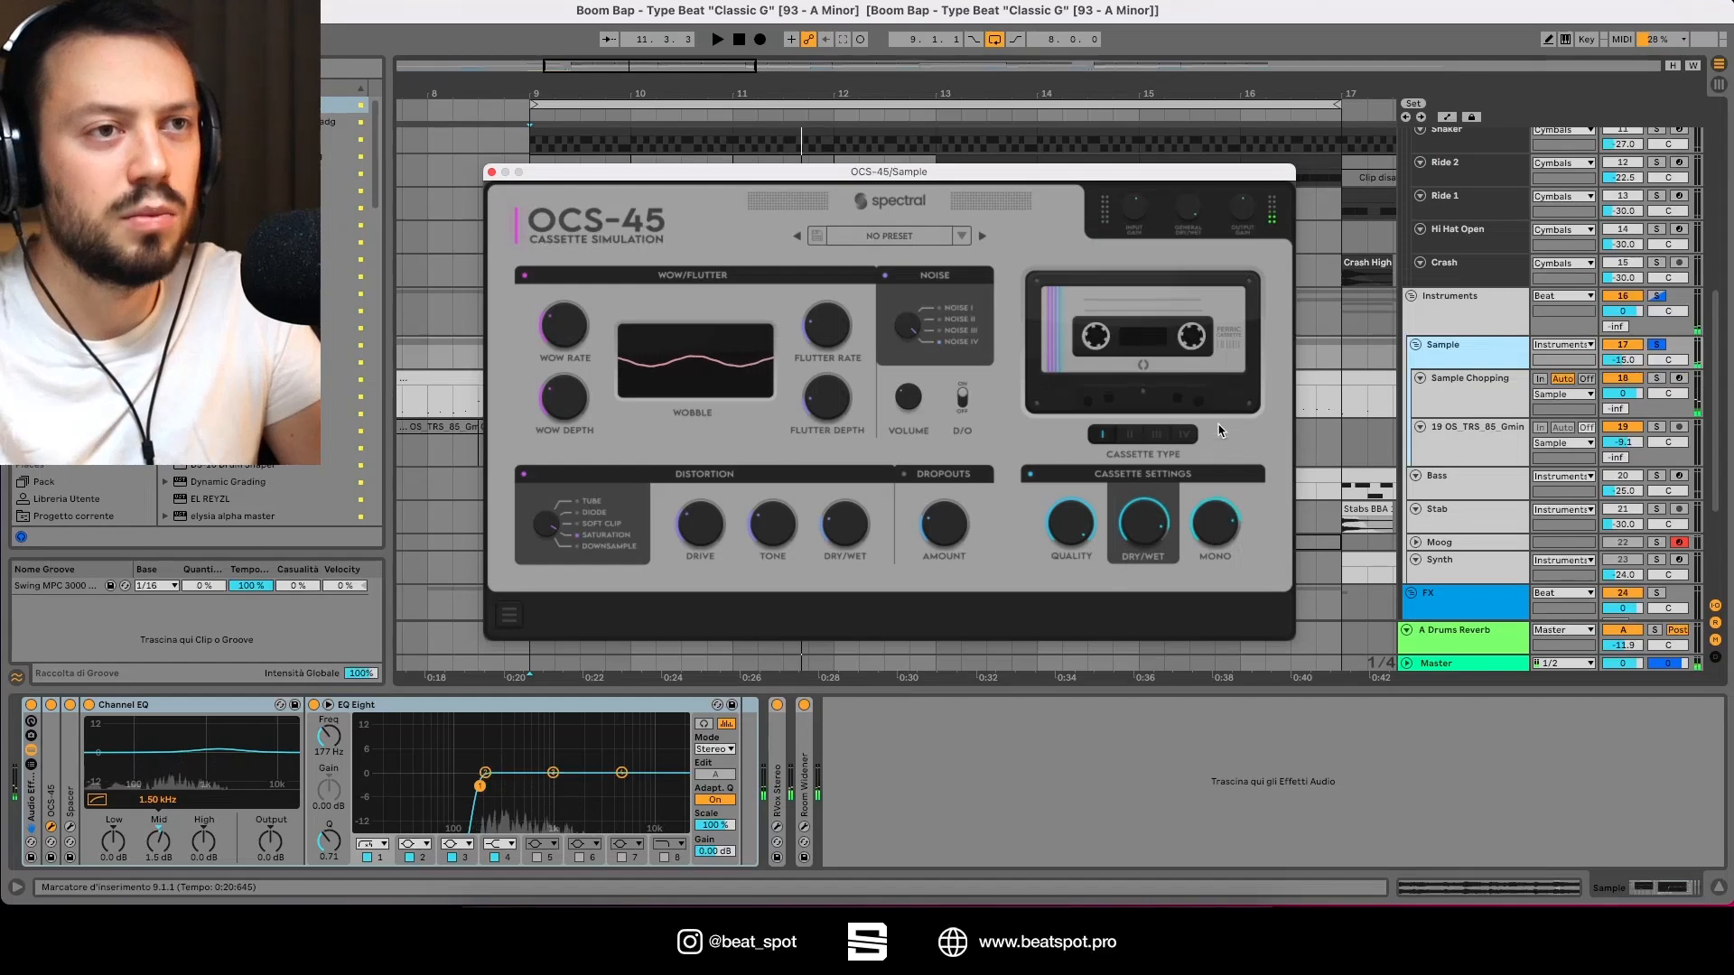
key("space")
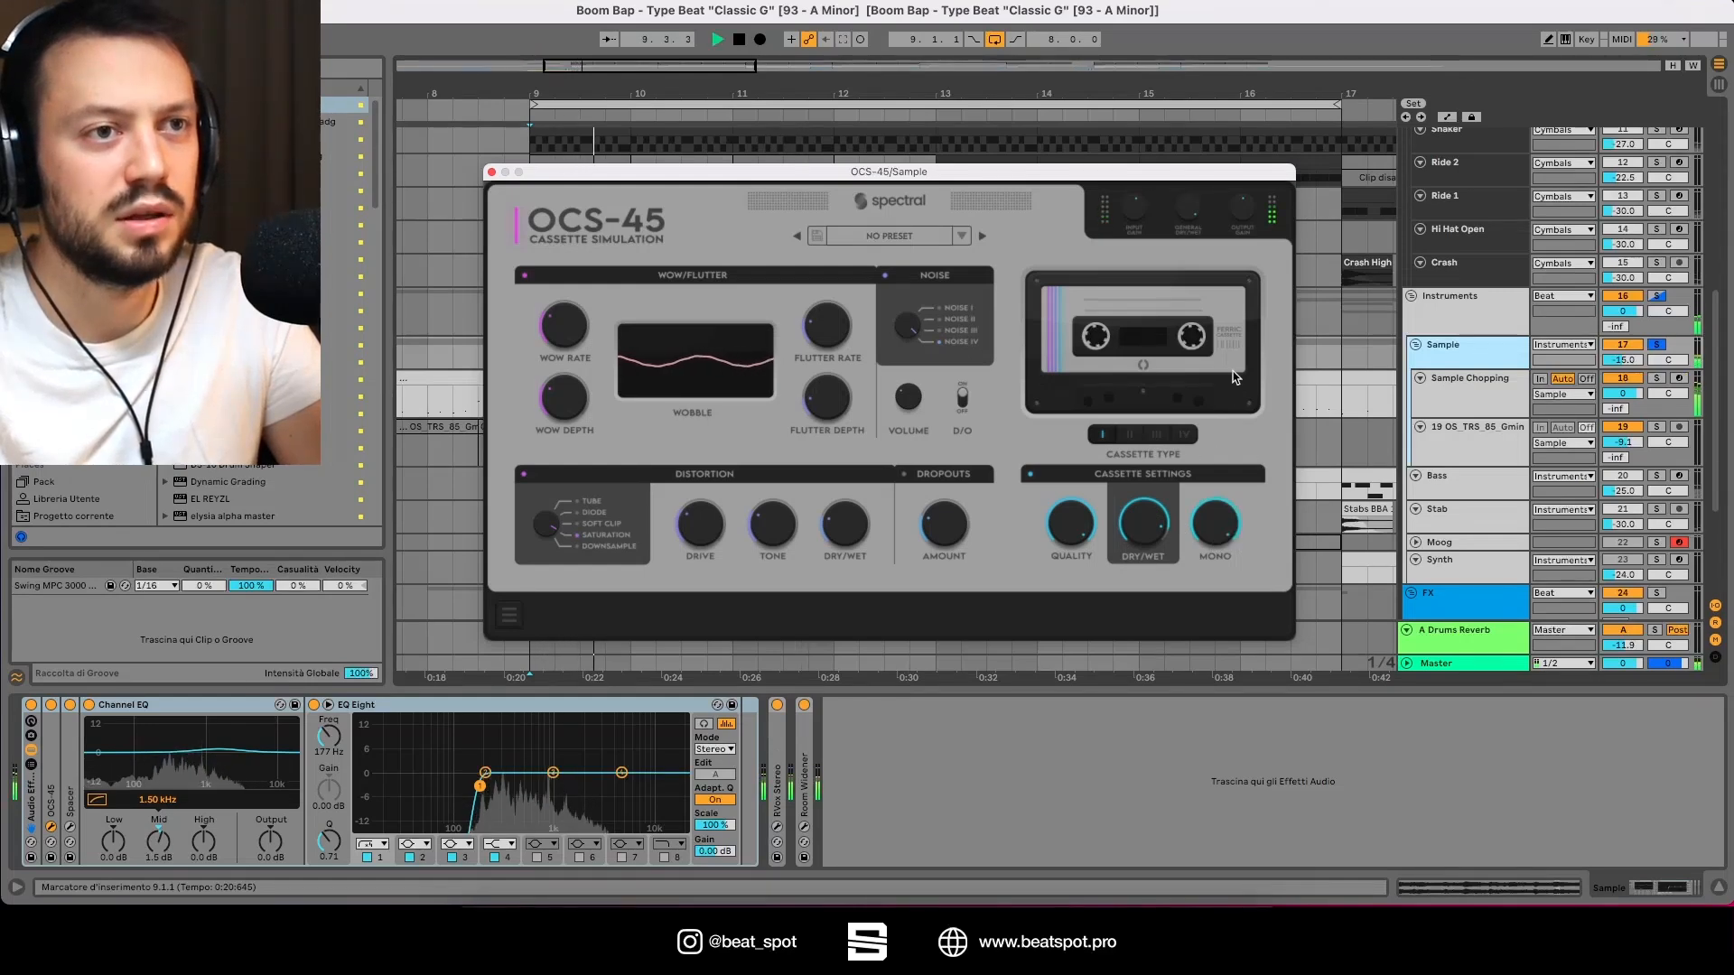
left_click_drag(1219, 445, 1179, 655)
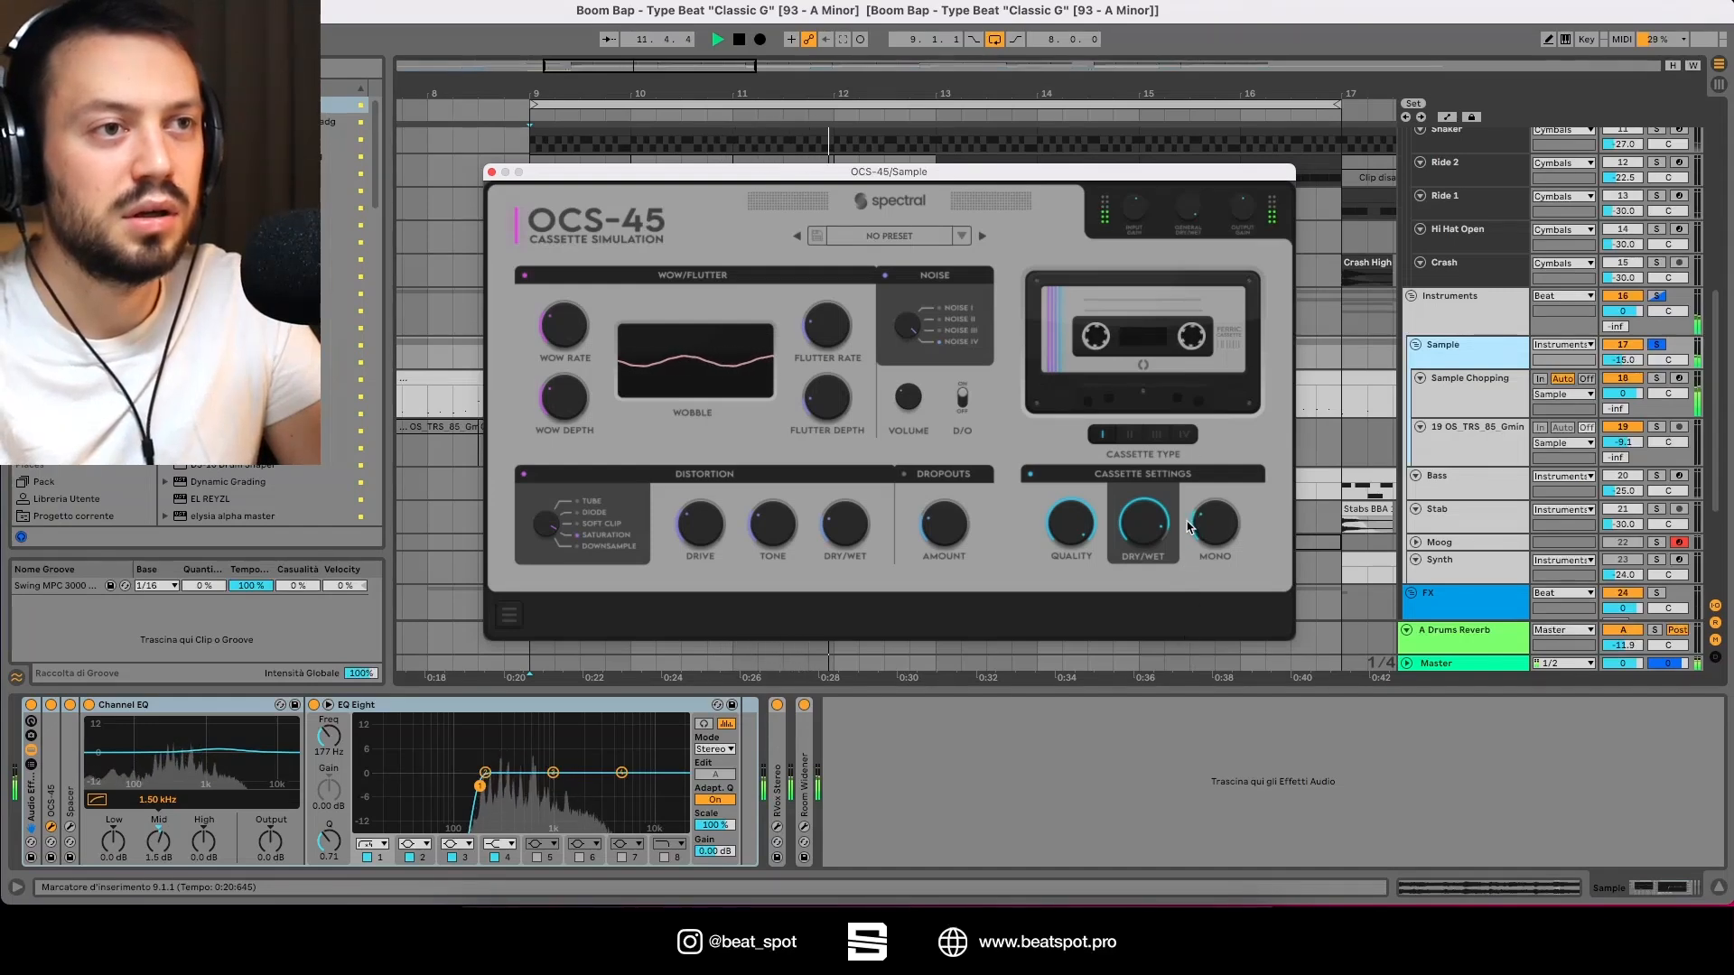
key("space")
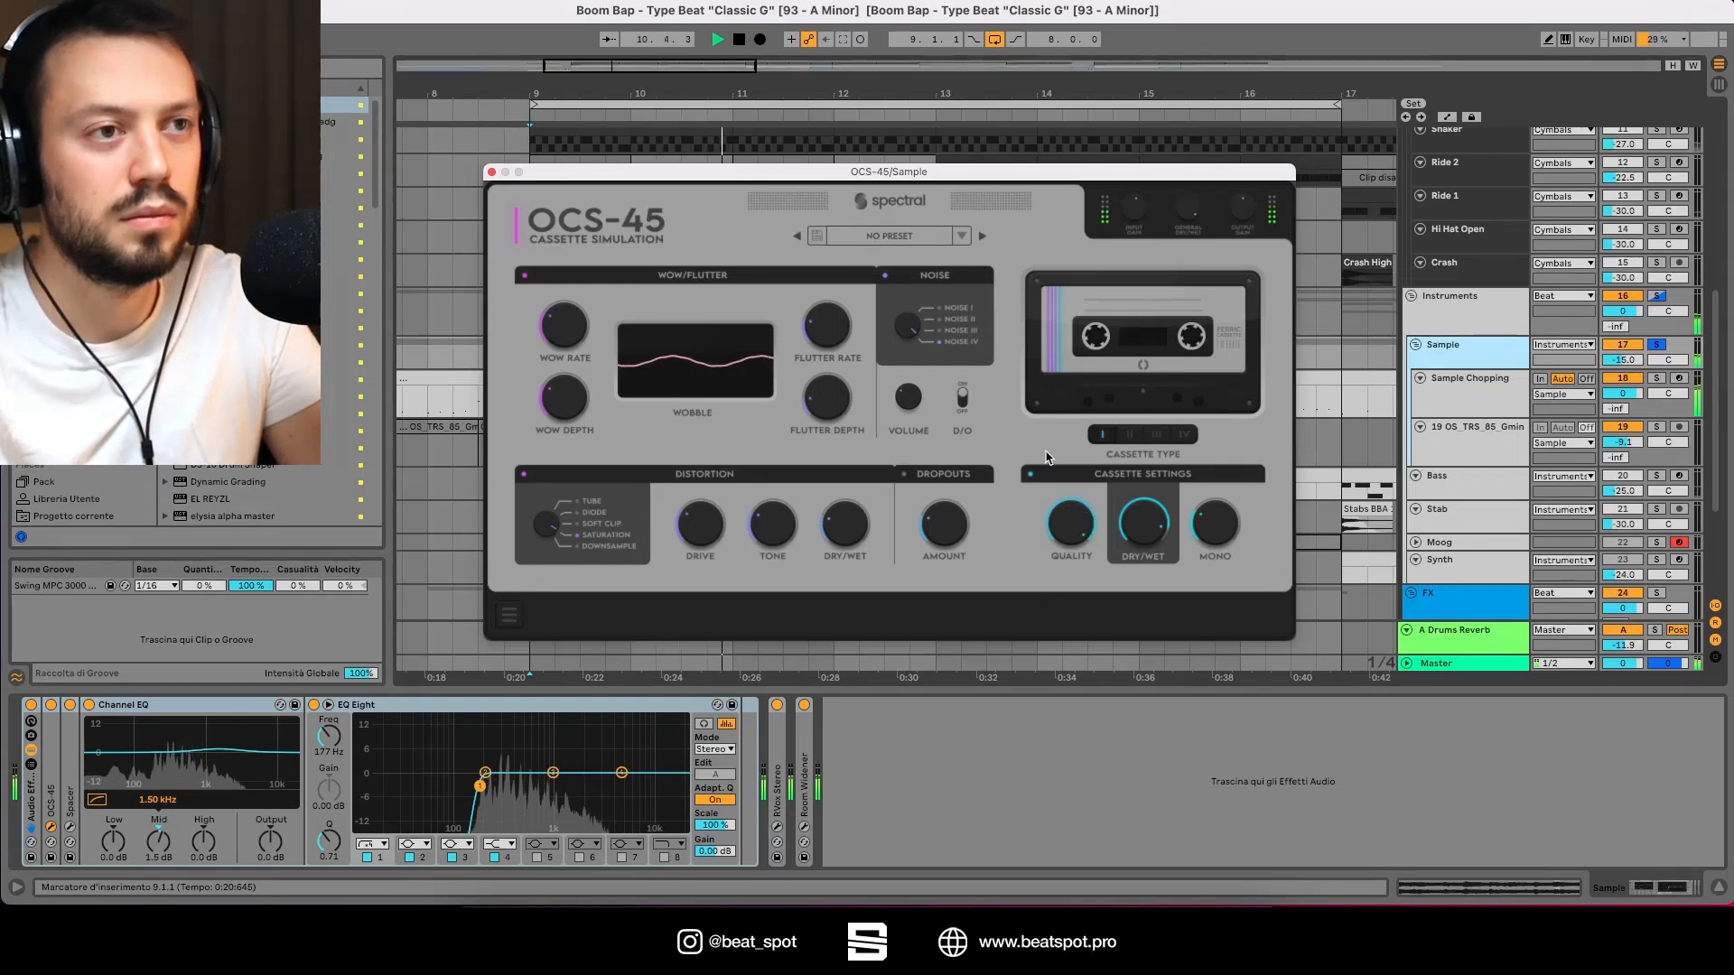
key("space")
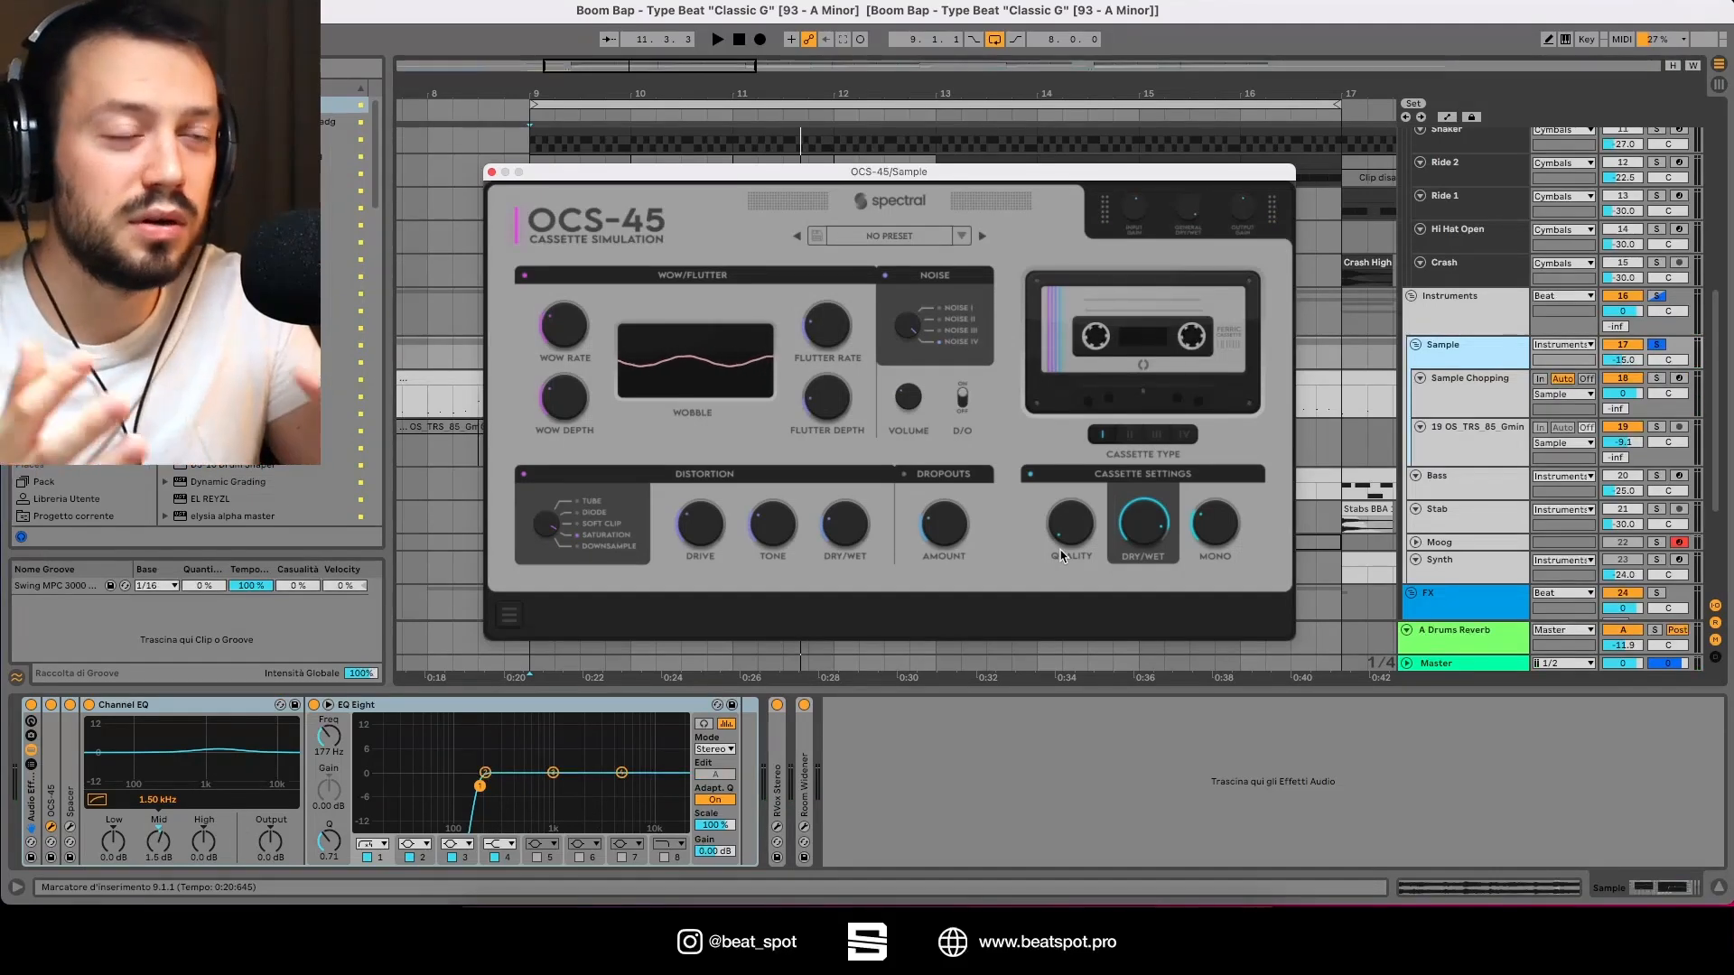
Step: Audition the second, third and fourth cassette types during playback, nudging Quality up, ending on the fourth type
left_click(1129, 438)
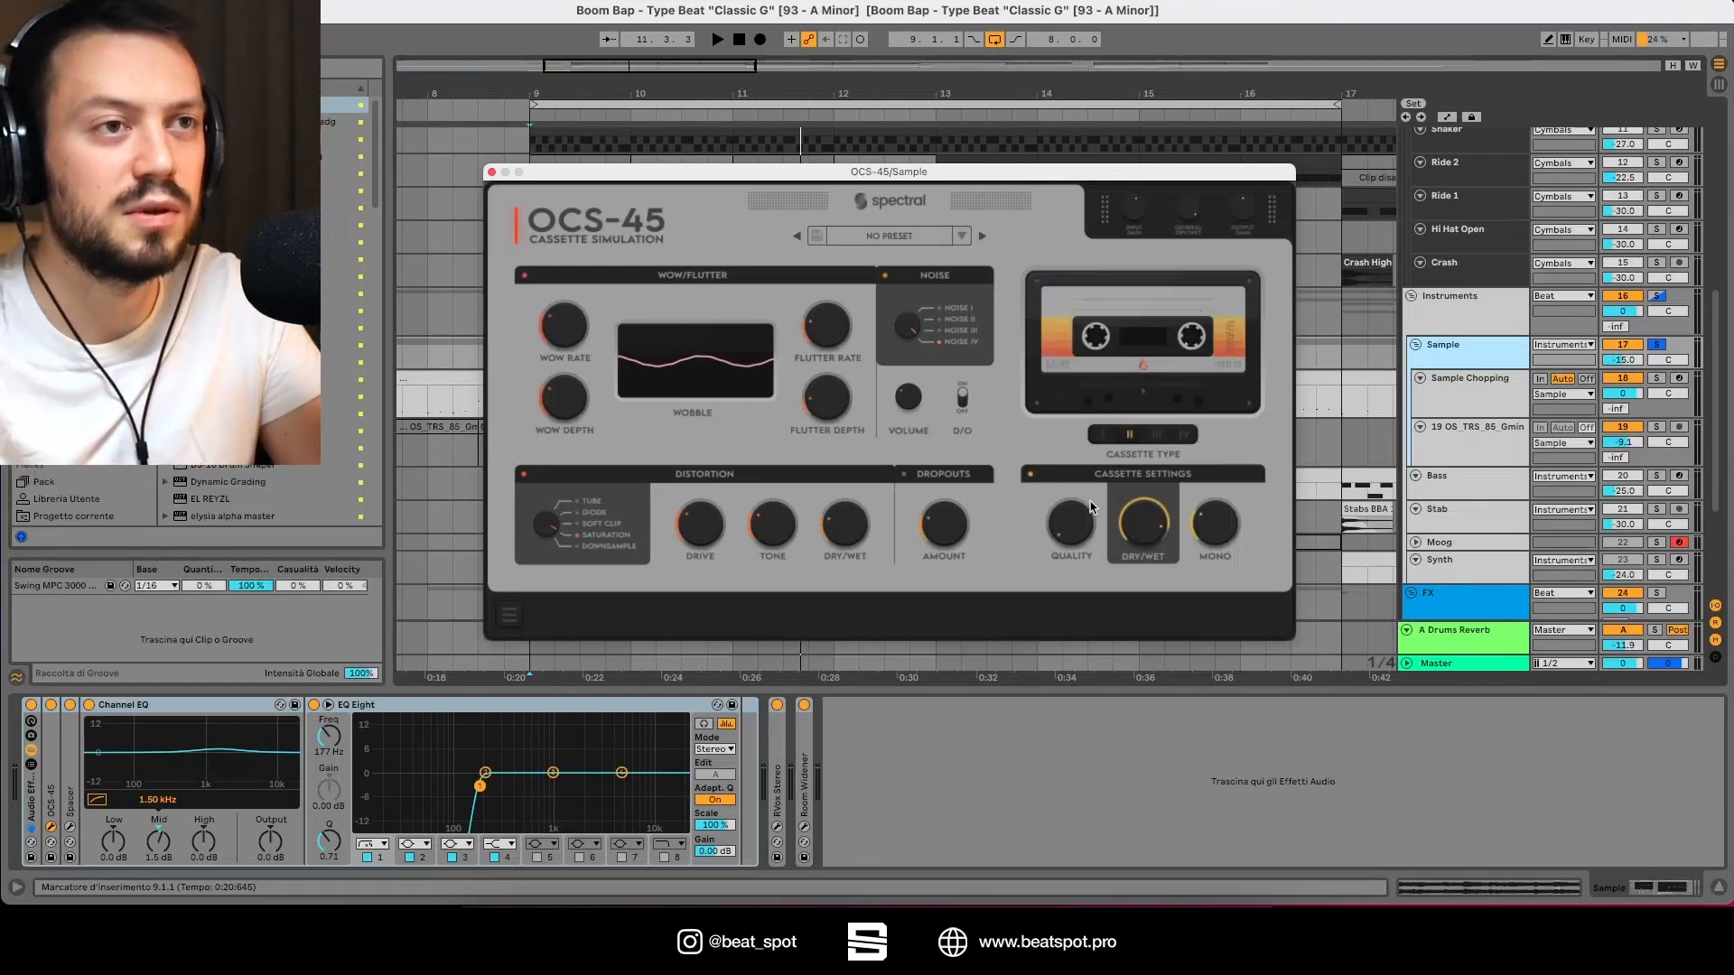
key("space")
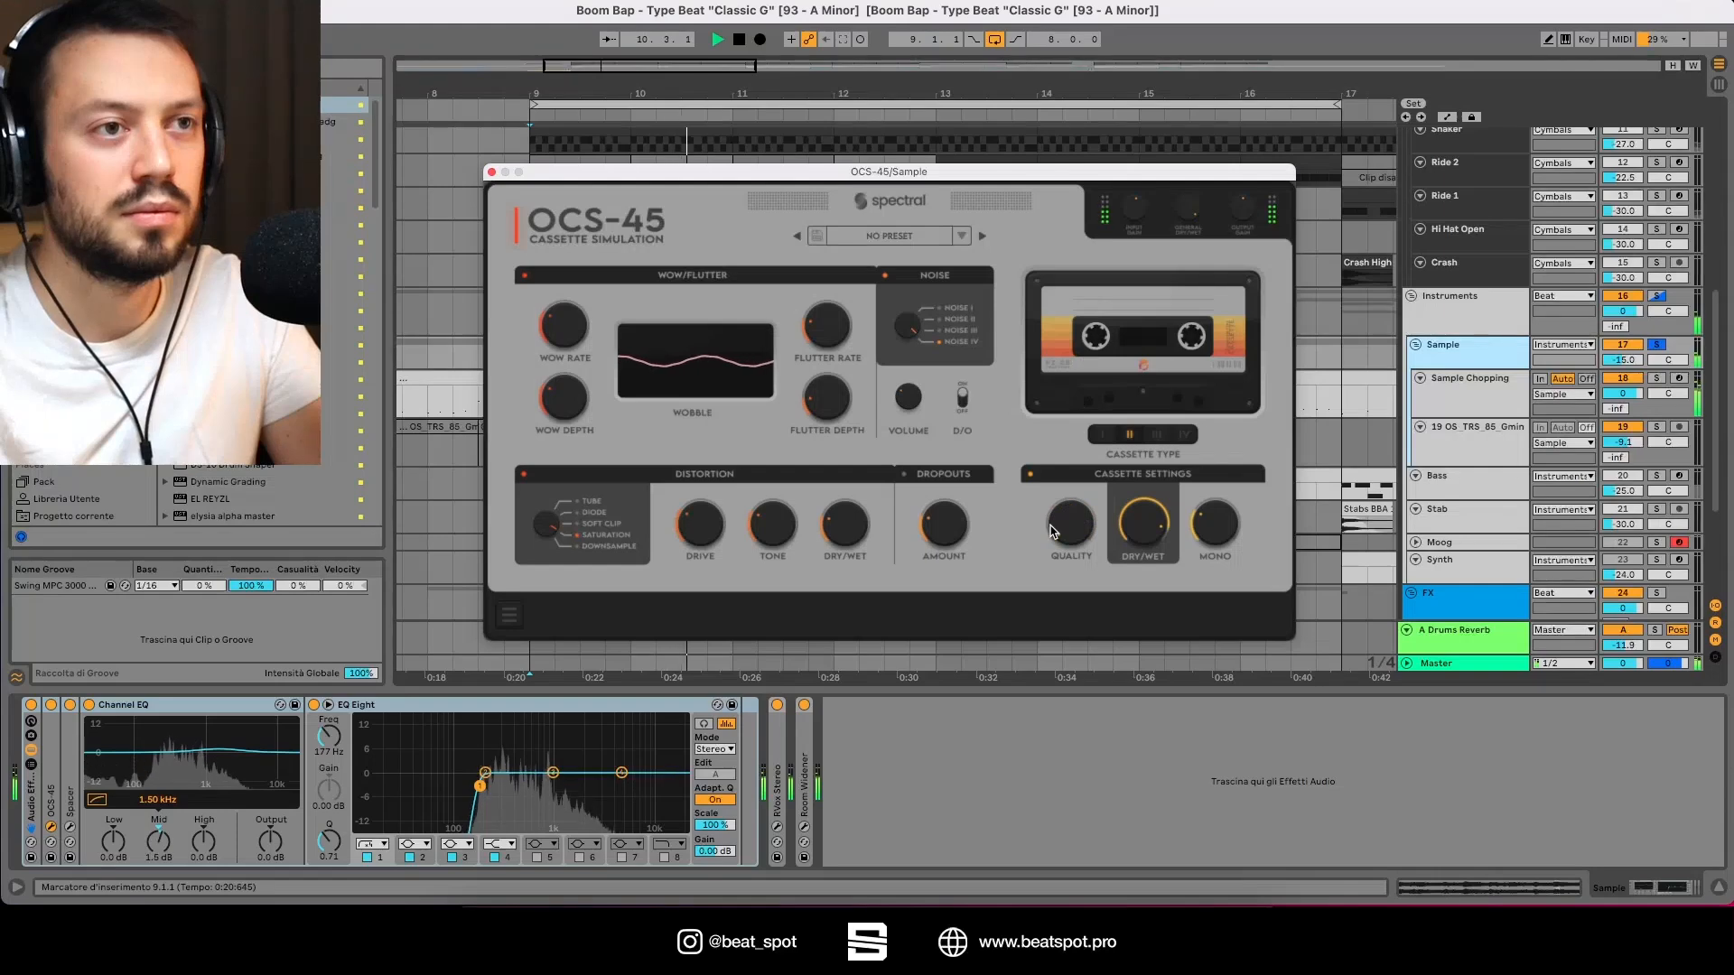
left_click(1156, 435)
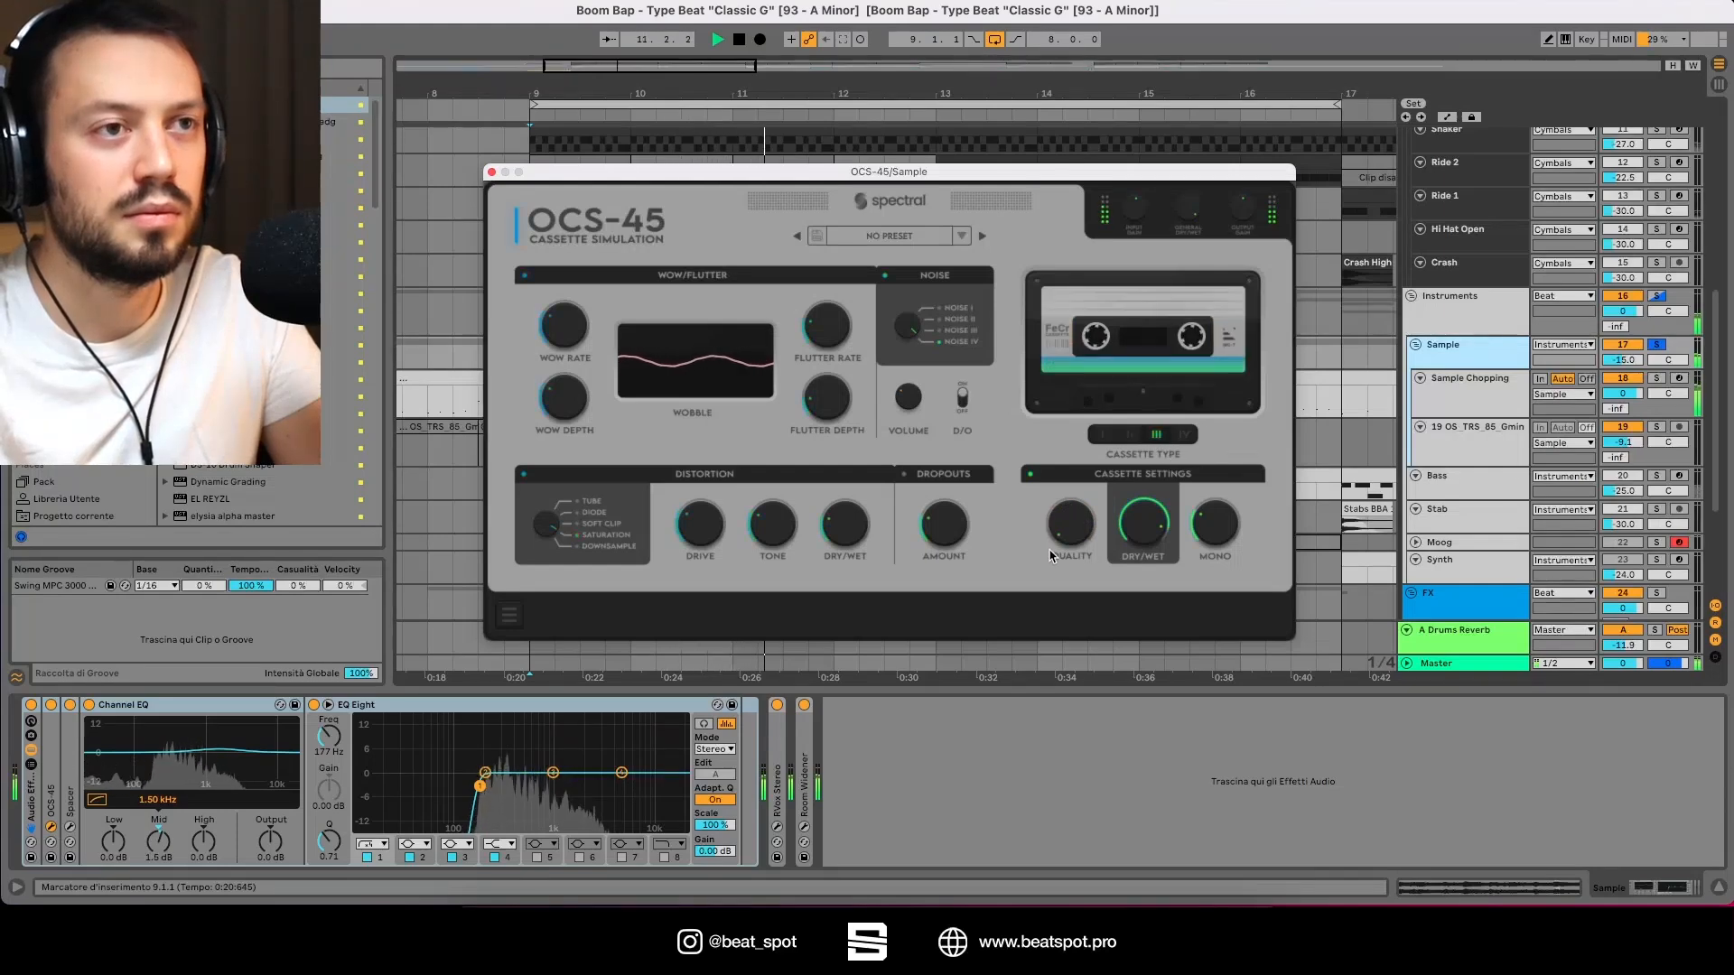
left_click_drag(1069, 510, 1090, 479)
left_click(1185, 435)
key("space")
key("space")
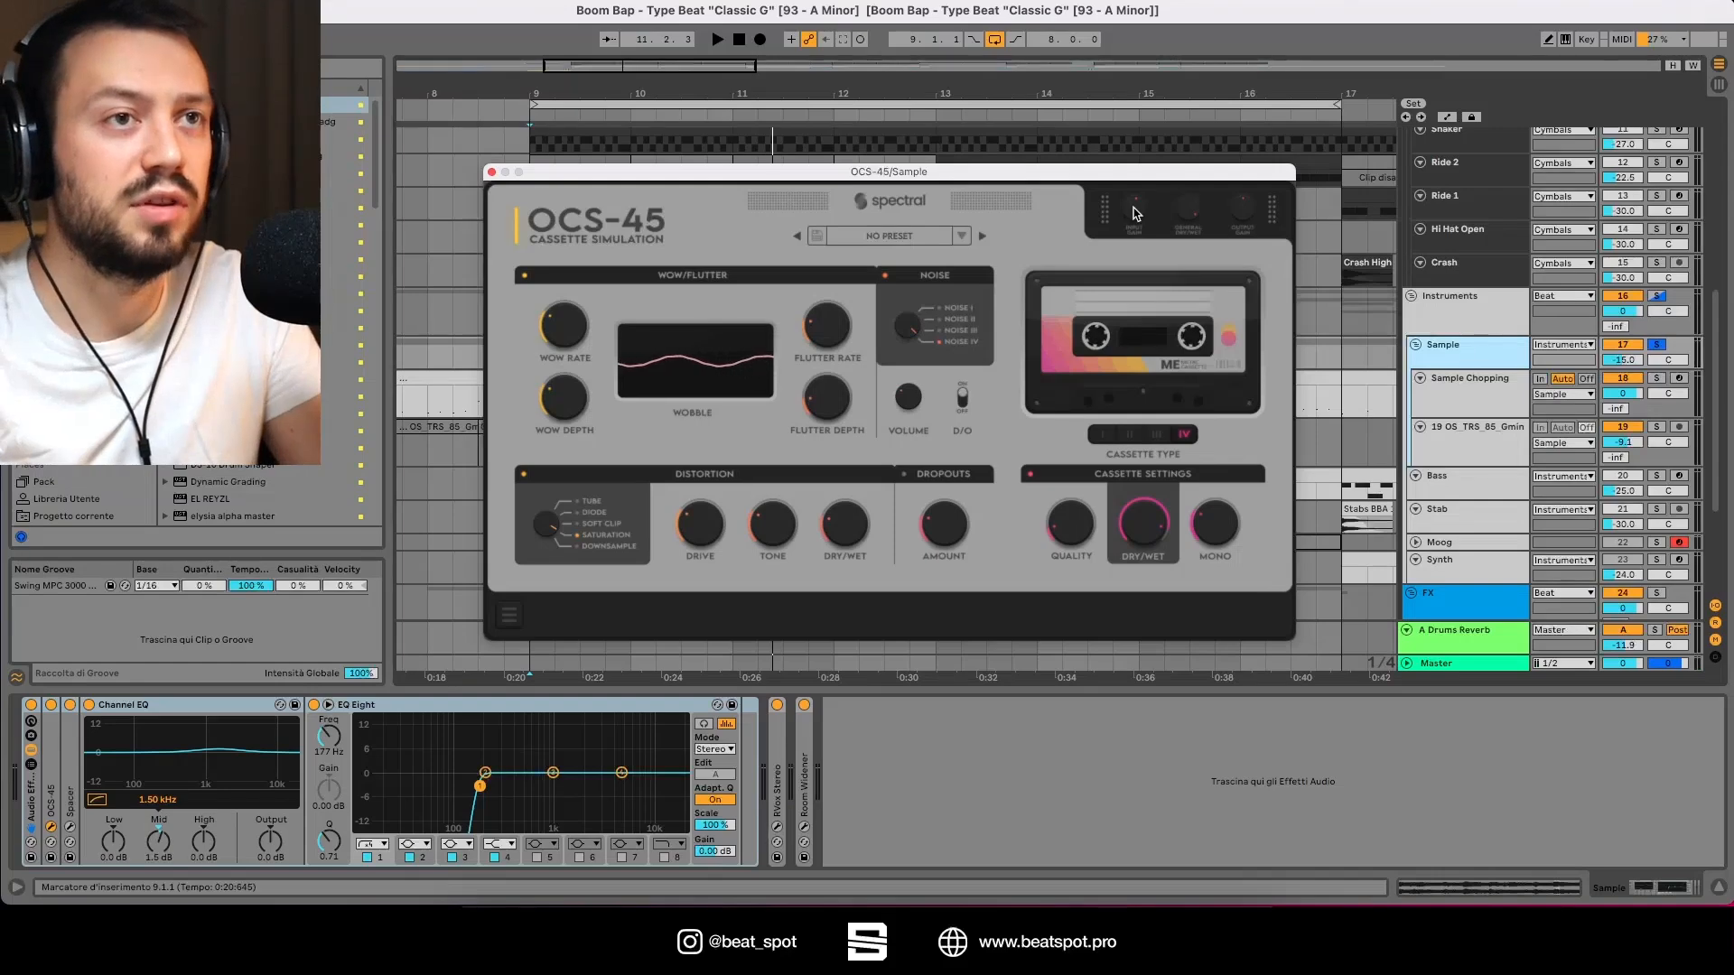
Step: Open the OCS-45 preset list and browse the factory presets
left_click(900, 245)
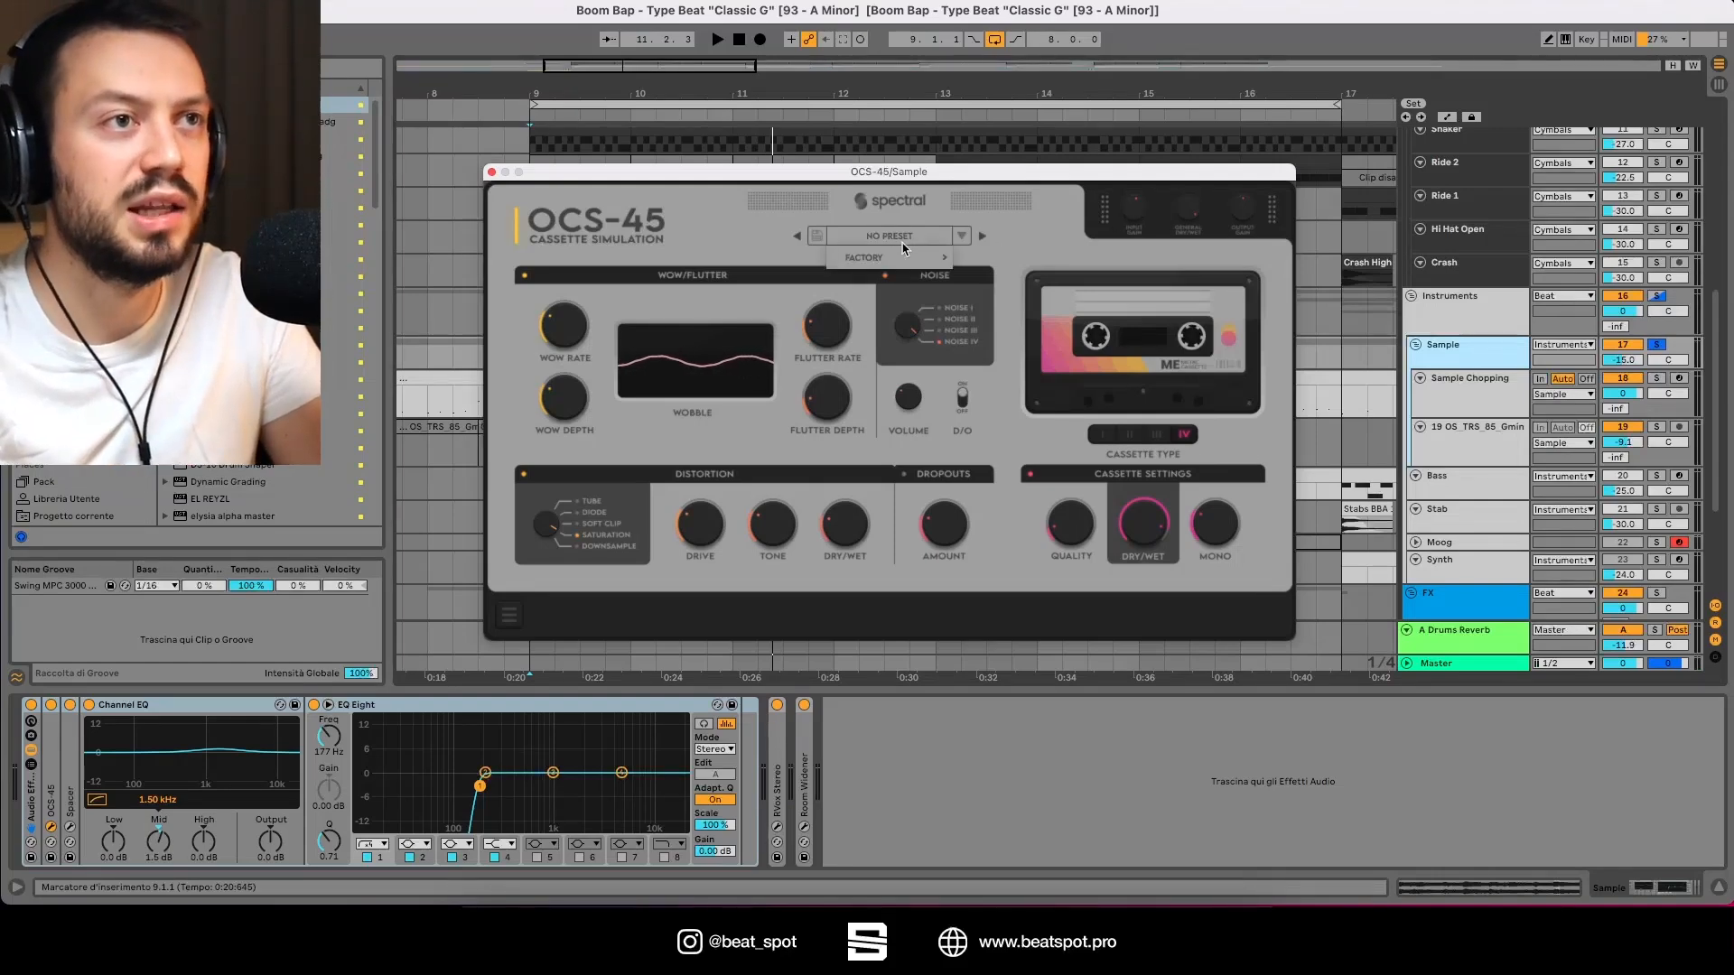
mouse_move(921, 259)
scroll(1125, 502, "down", 10)
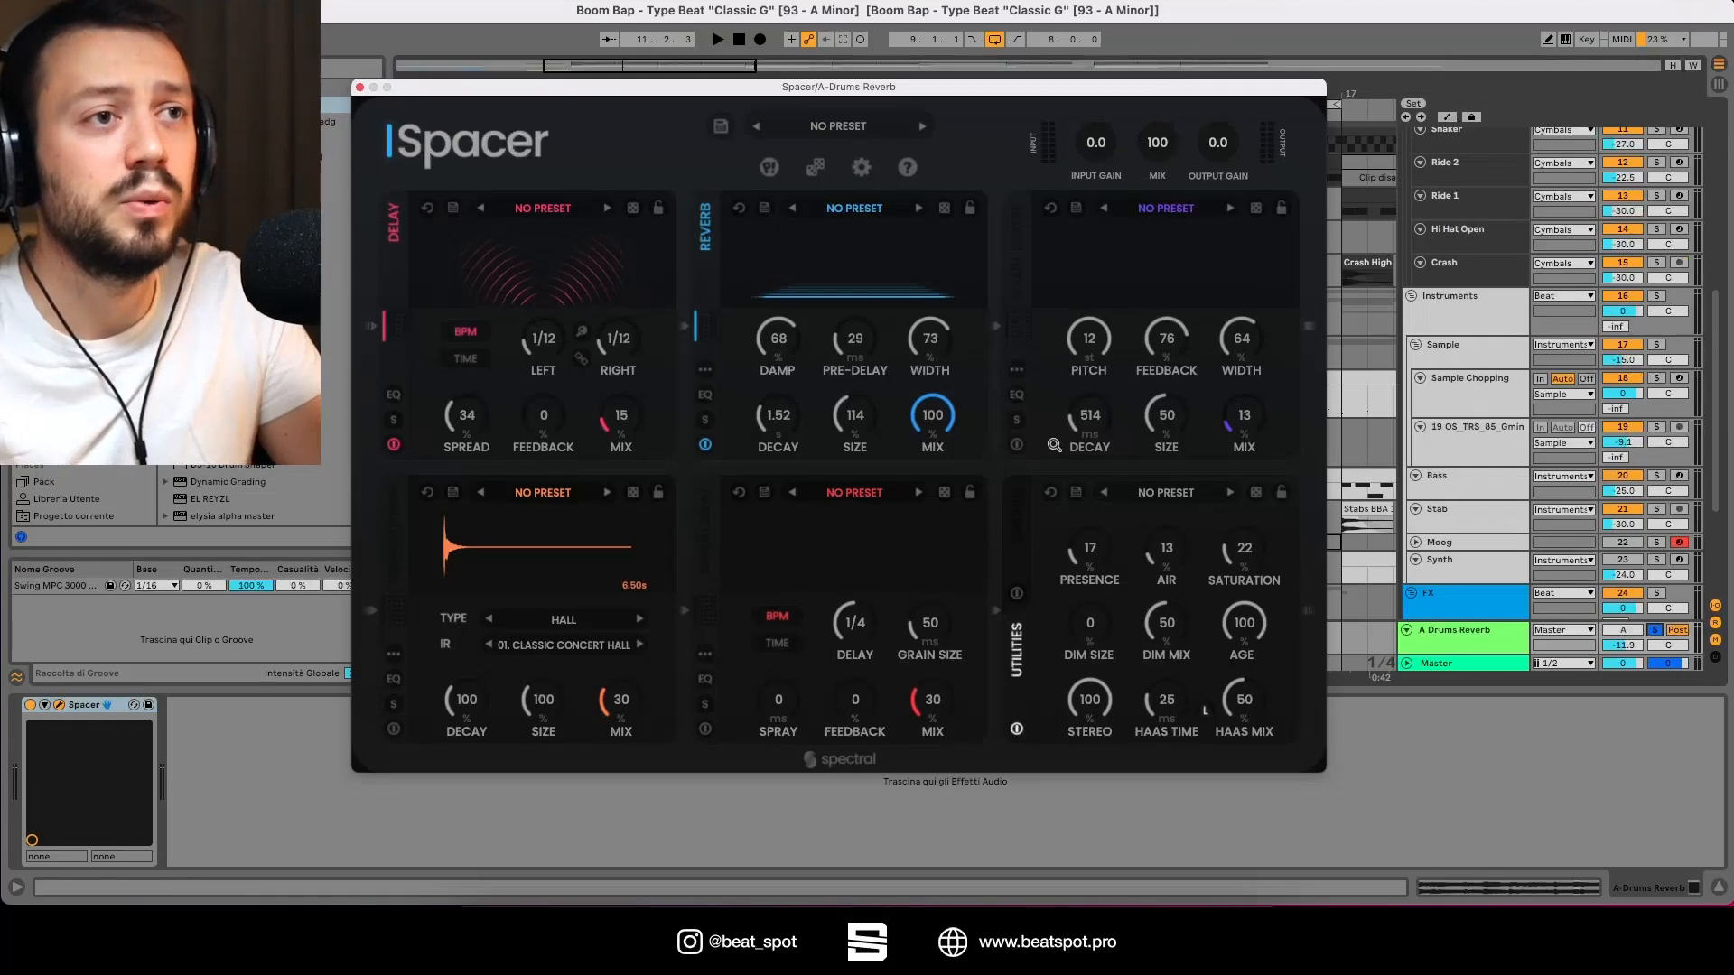
Step: Switch on Spacer's Grain Reverb, Convolution and Grain Delay modules and toggle the Utilities module on and off
left_click(1016, 445)
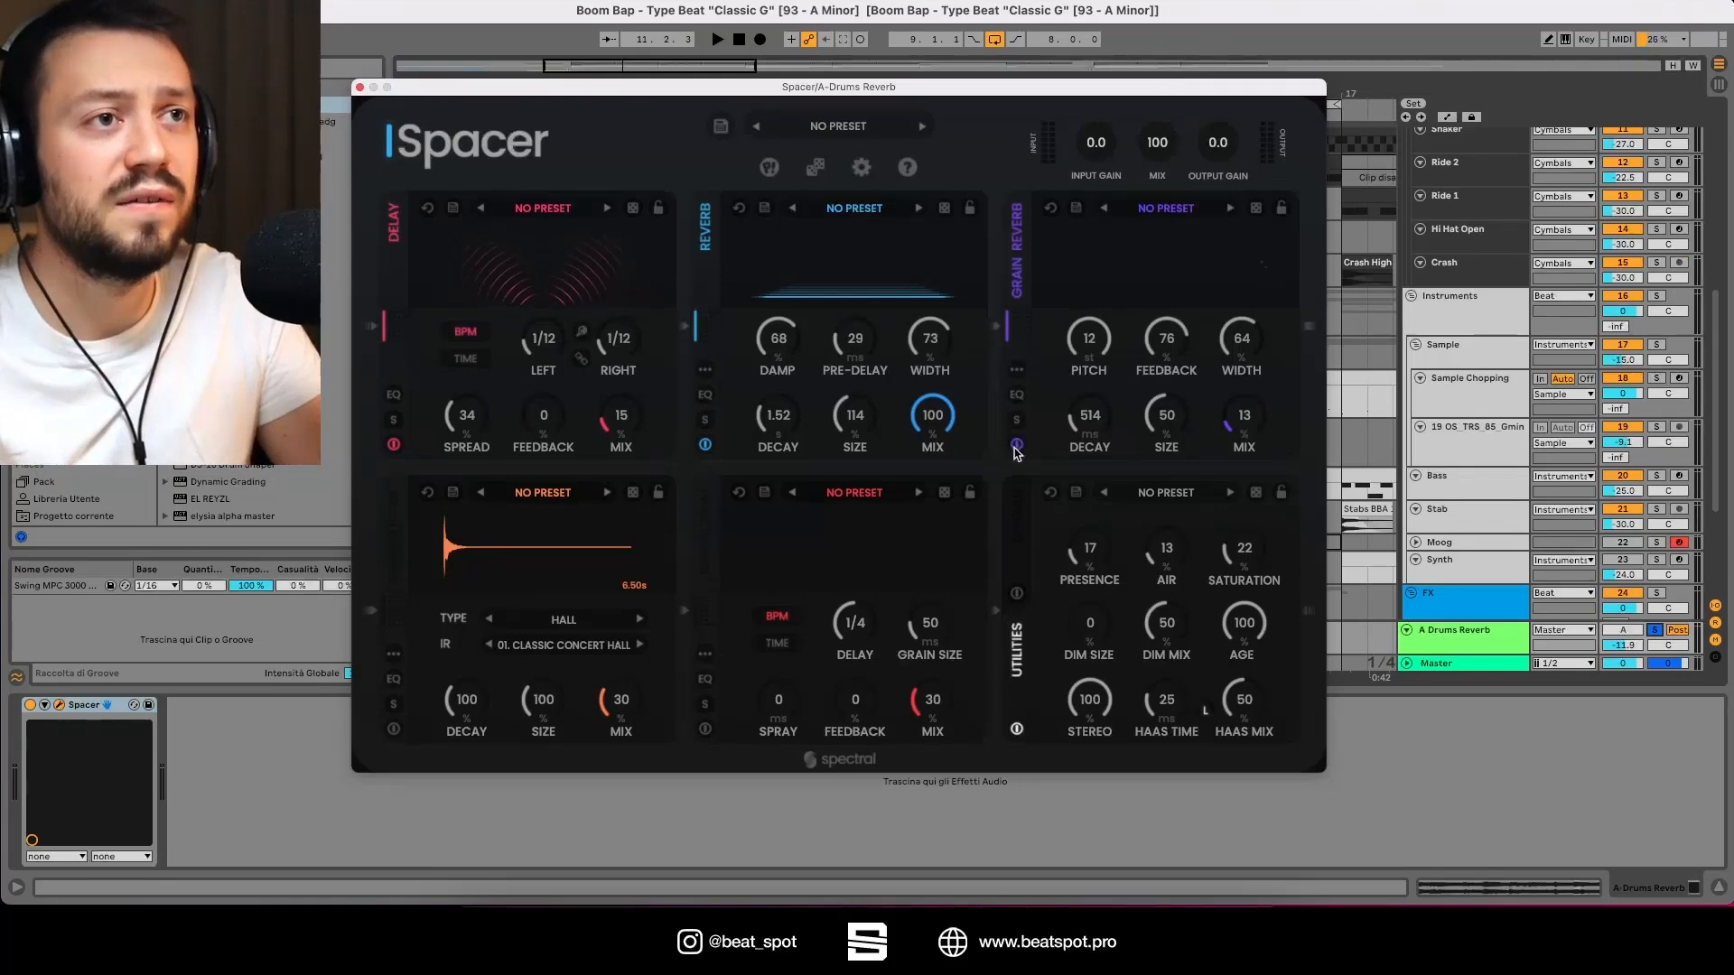
left_click(395, 728)
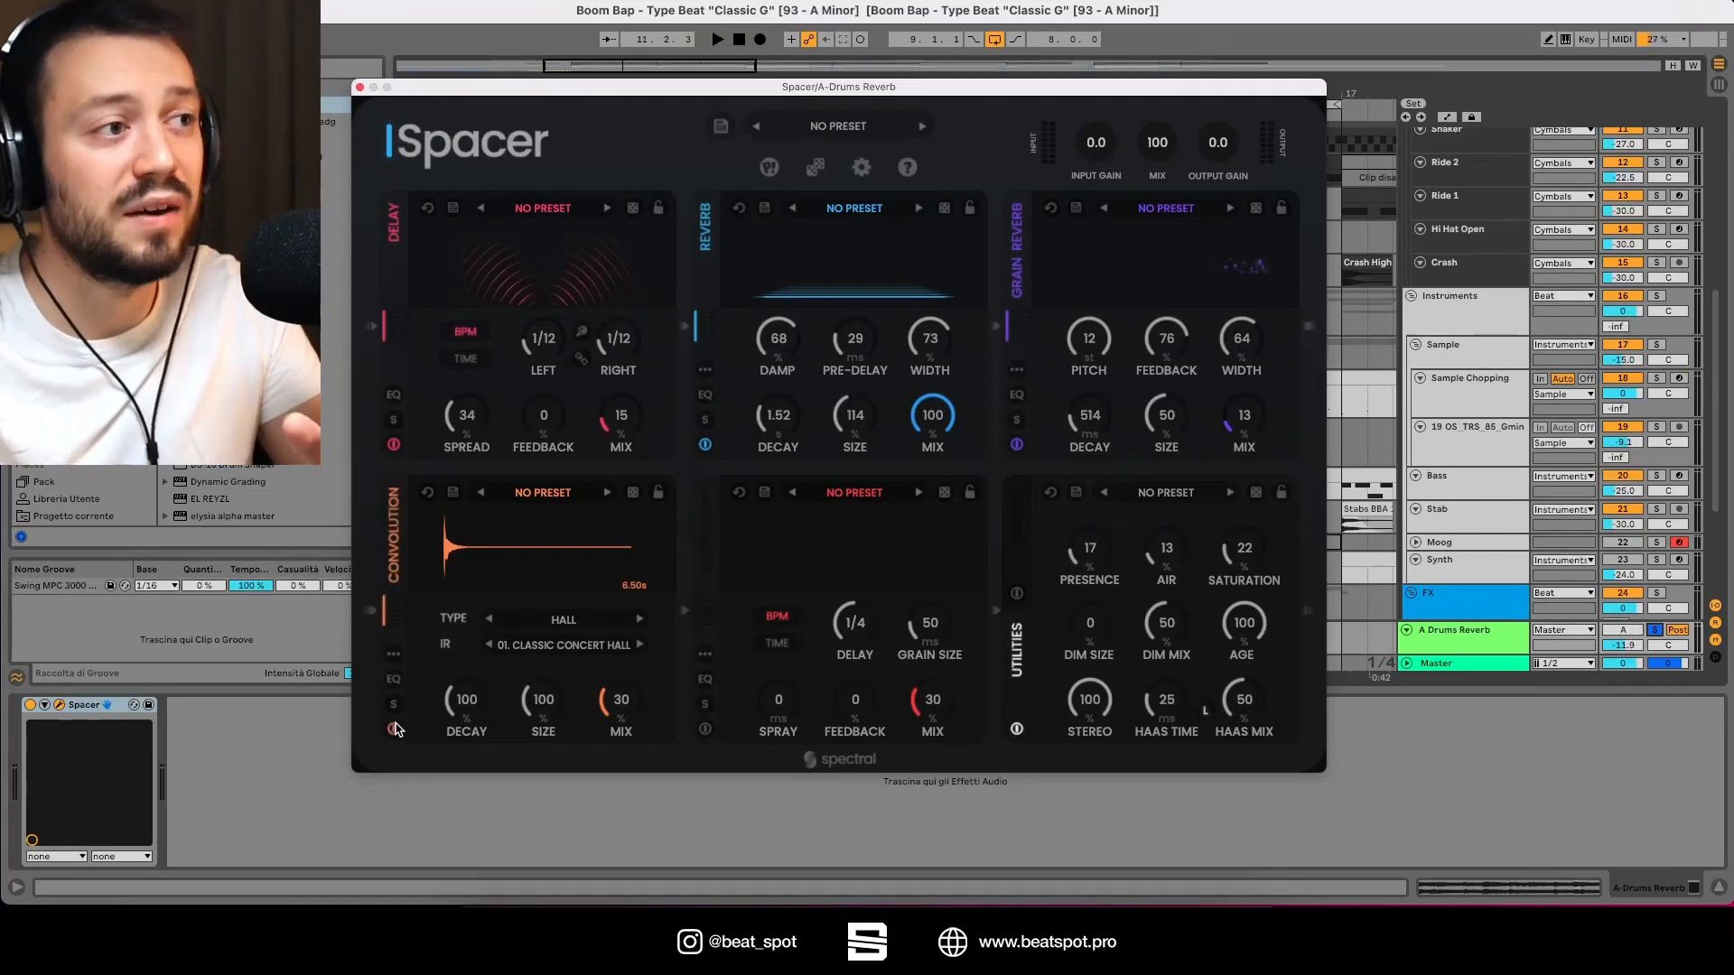
left_click(705, 729)
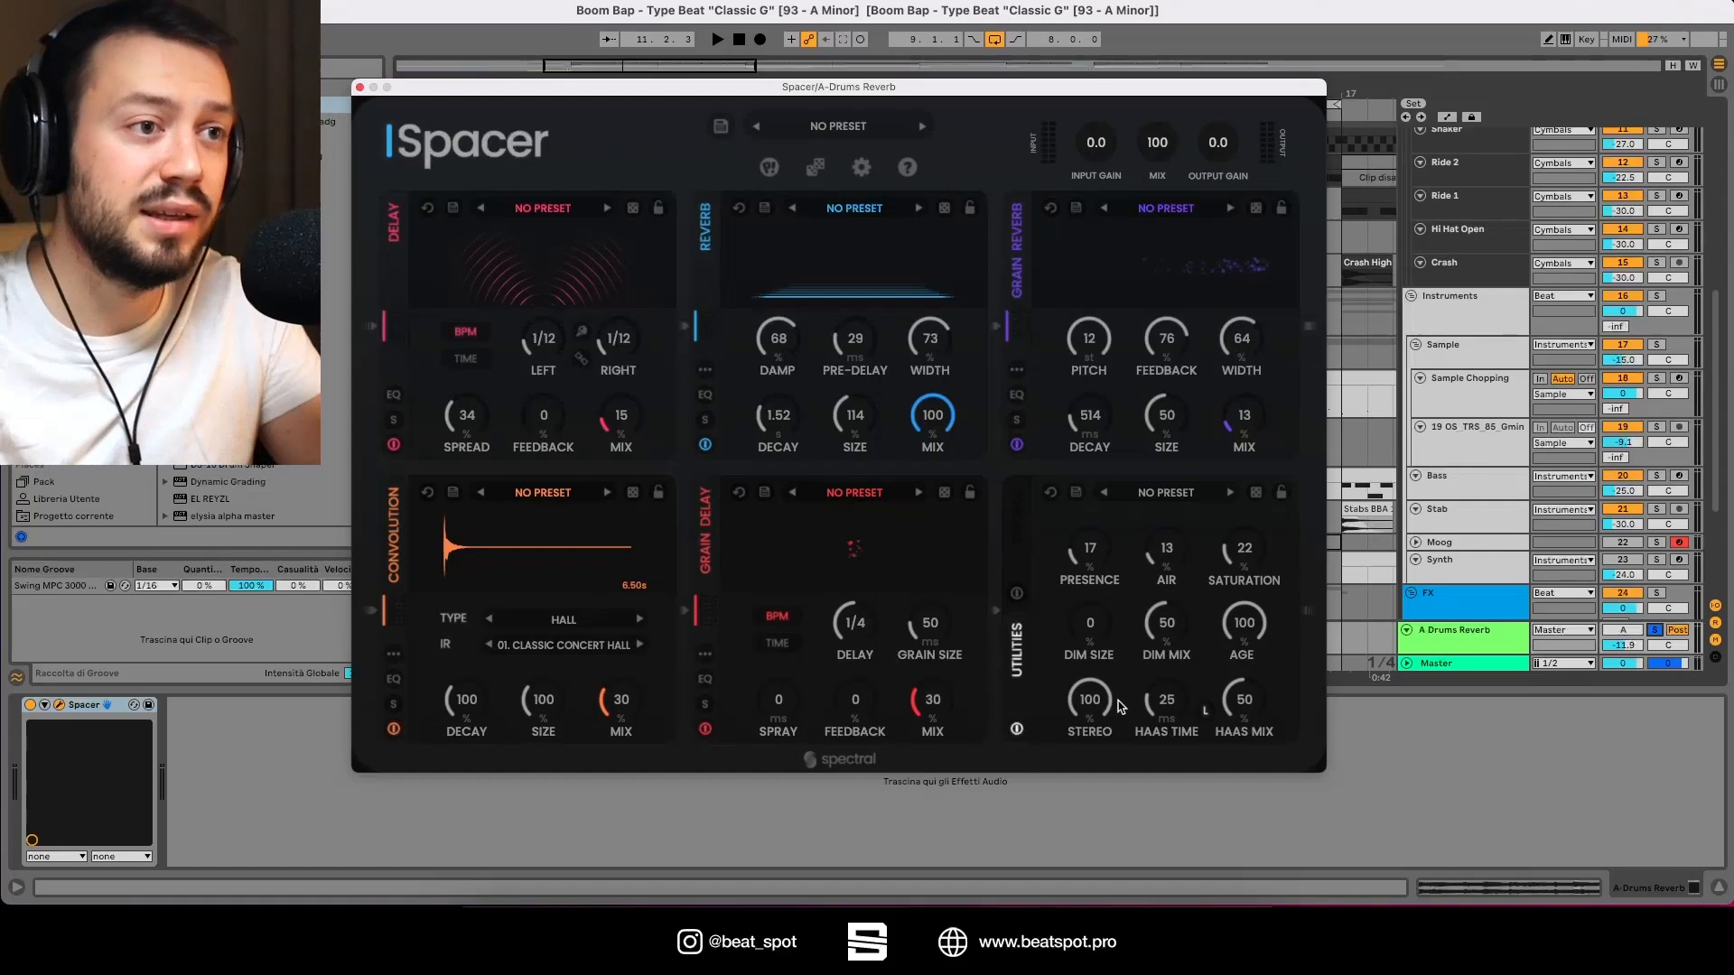
left_click(1017, 730)
left_click(1017, 730)
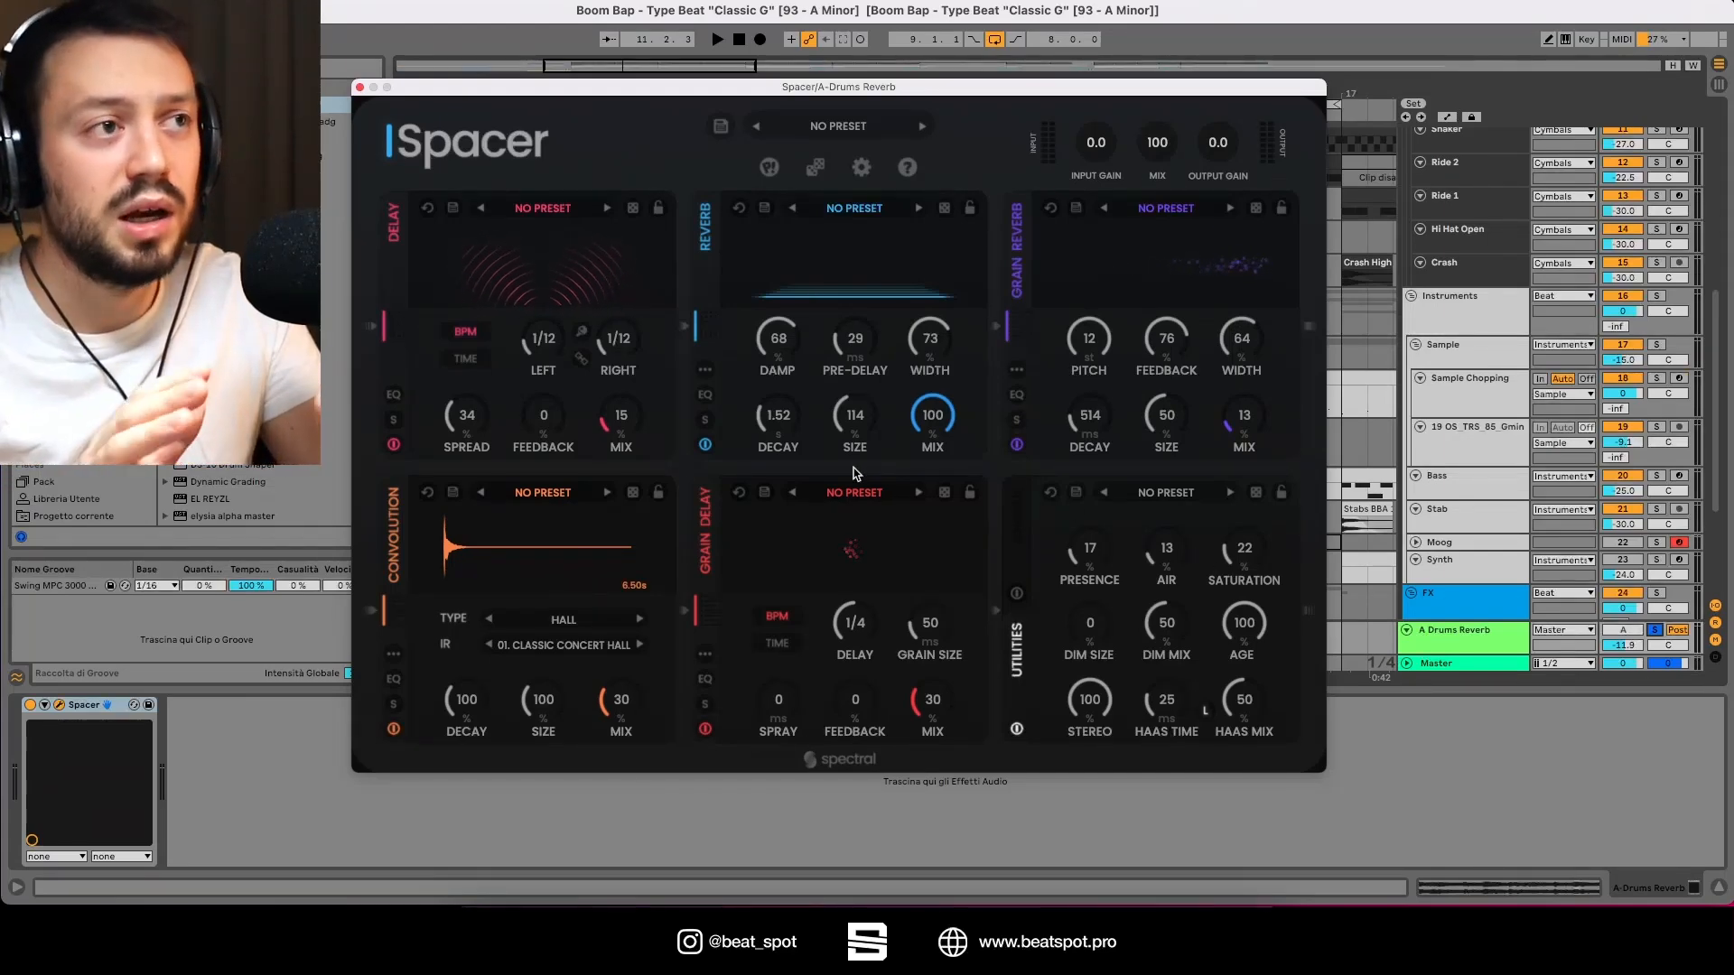
Step: Disable Spacer's Reverb module, reset the A Drums Reverb track volume to 0 dB and start playback
left_click(704, 446)
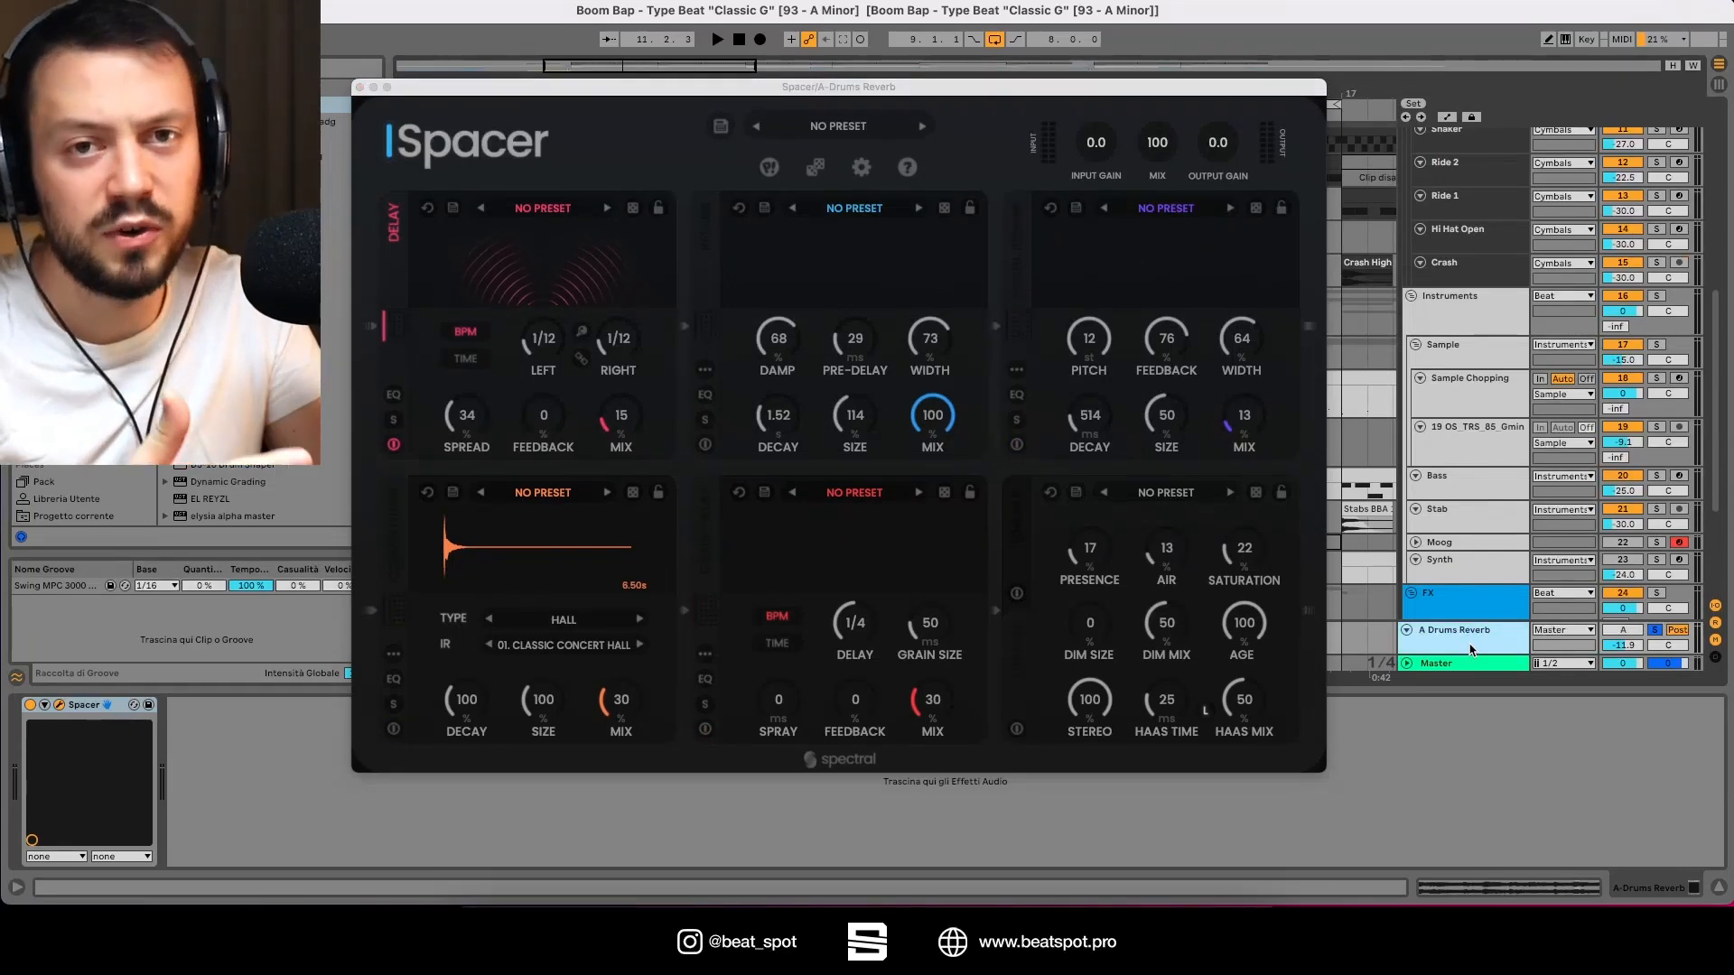
double_click(1627, 649)
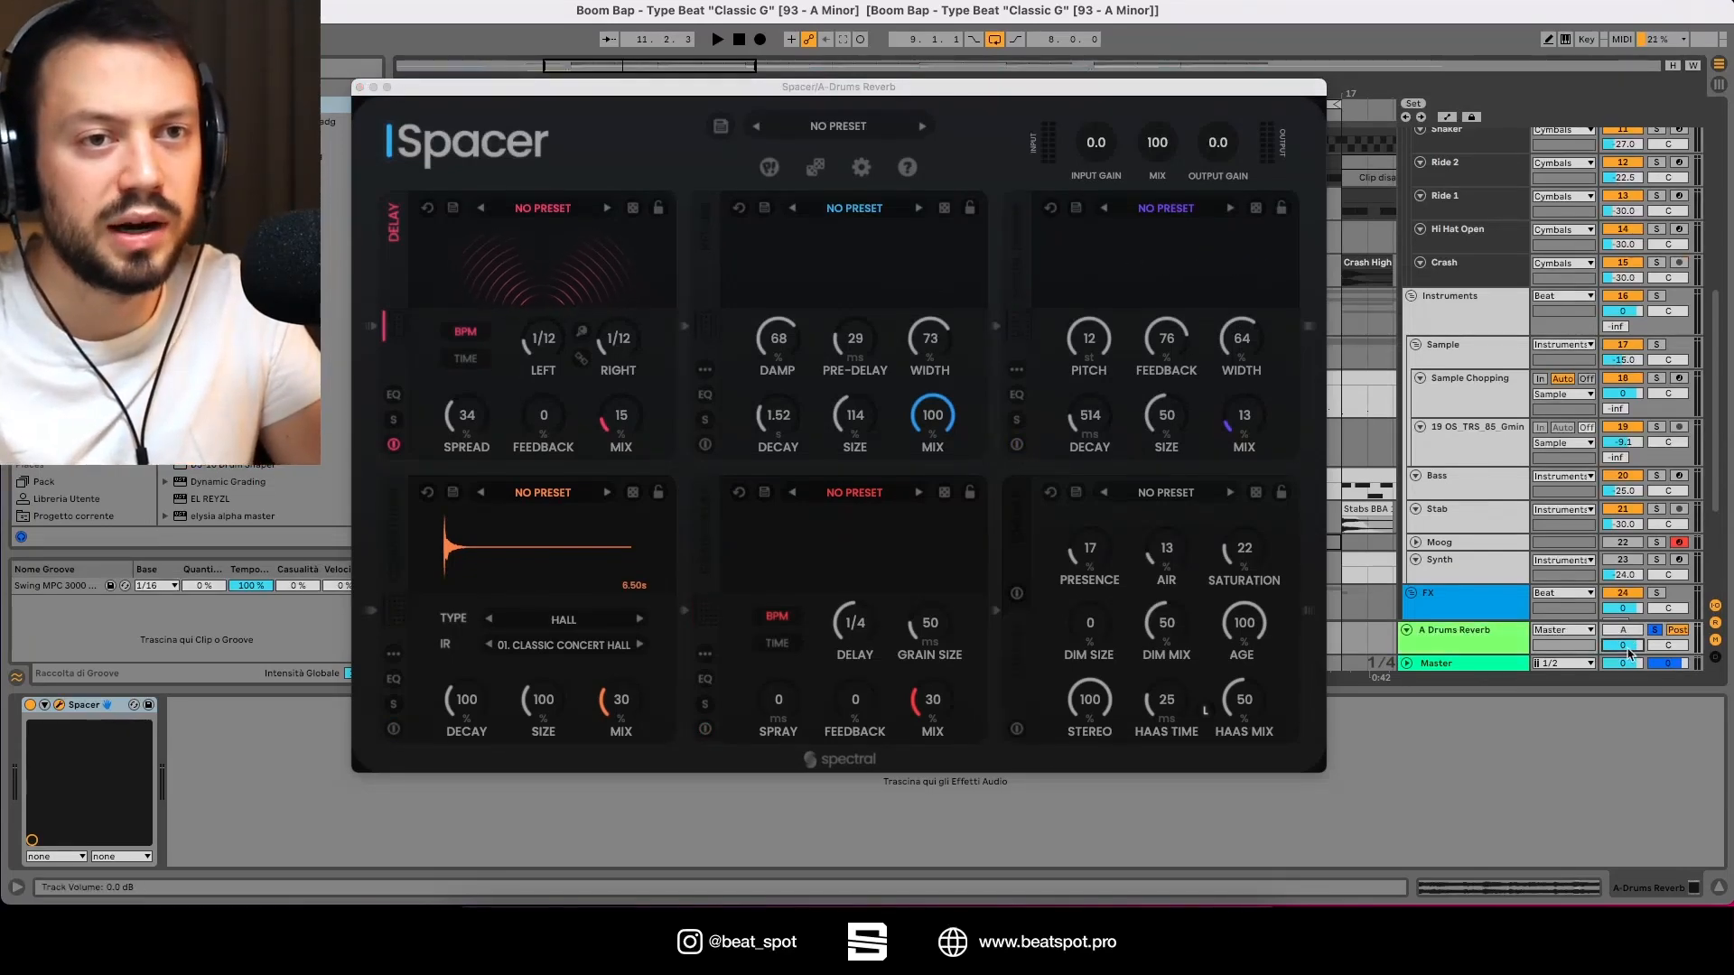
left_click_drag(1049, 91, 1102, 90)
key("space")
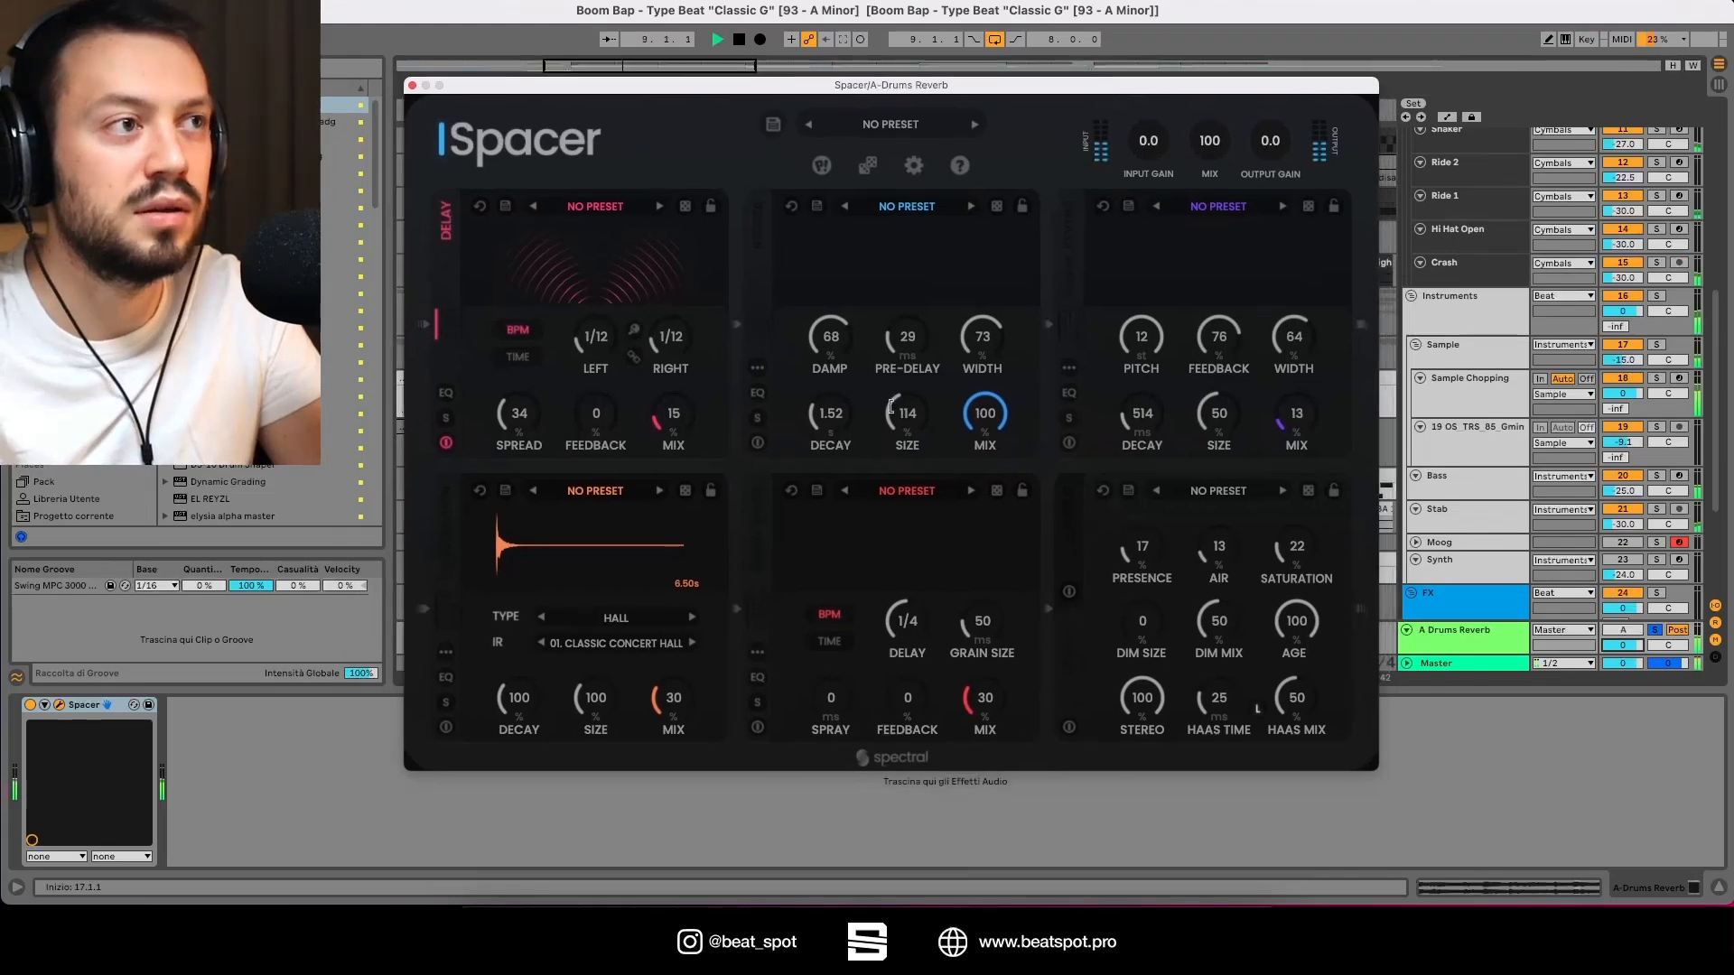
Step: Toggle Spacer's Delay module off and on to compare during playback, then stop playback
left_click(446, 445)
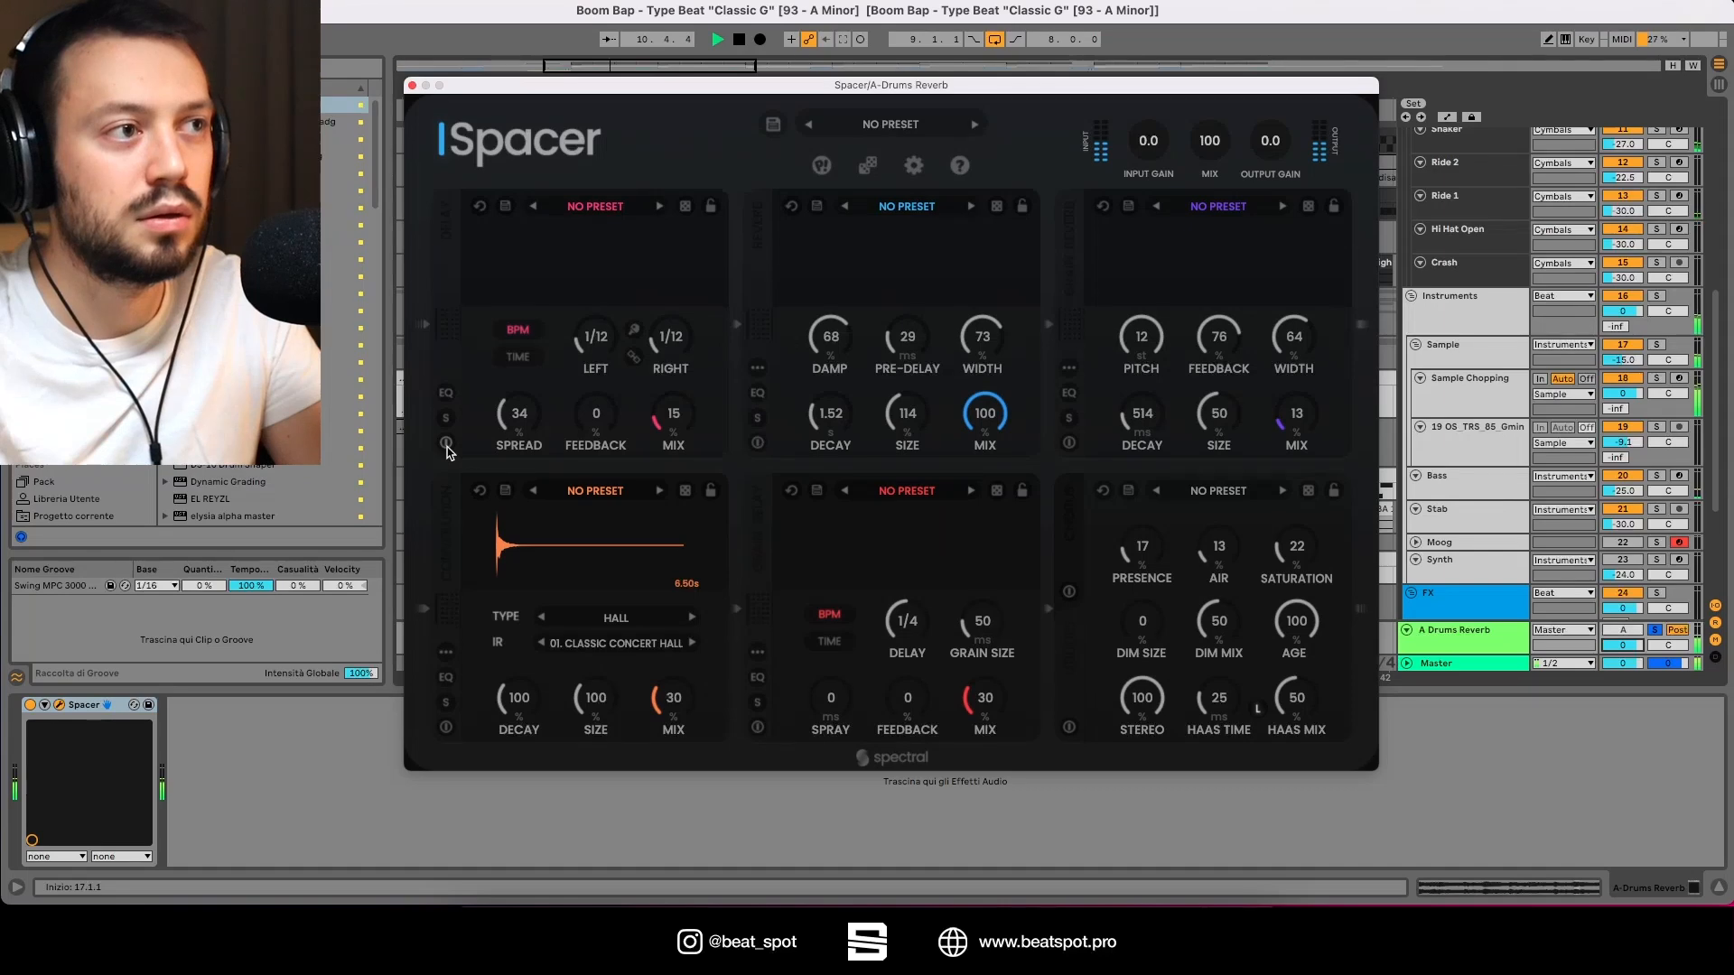
left_click(446, 445)
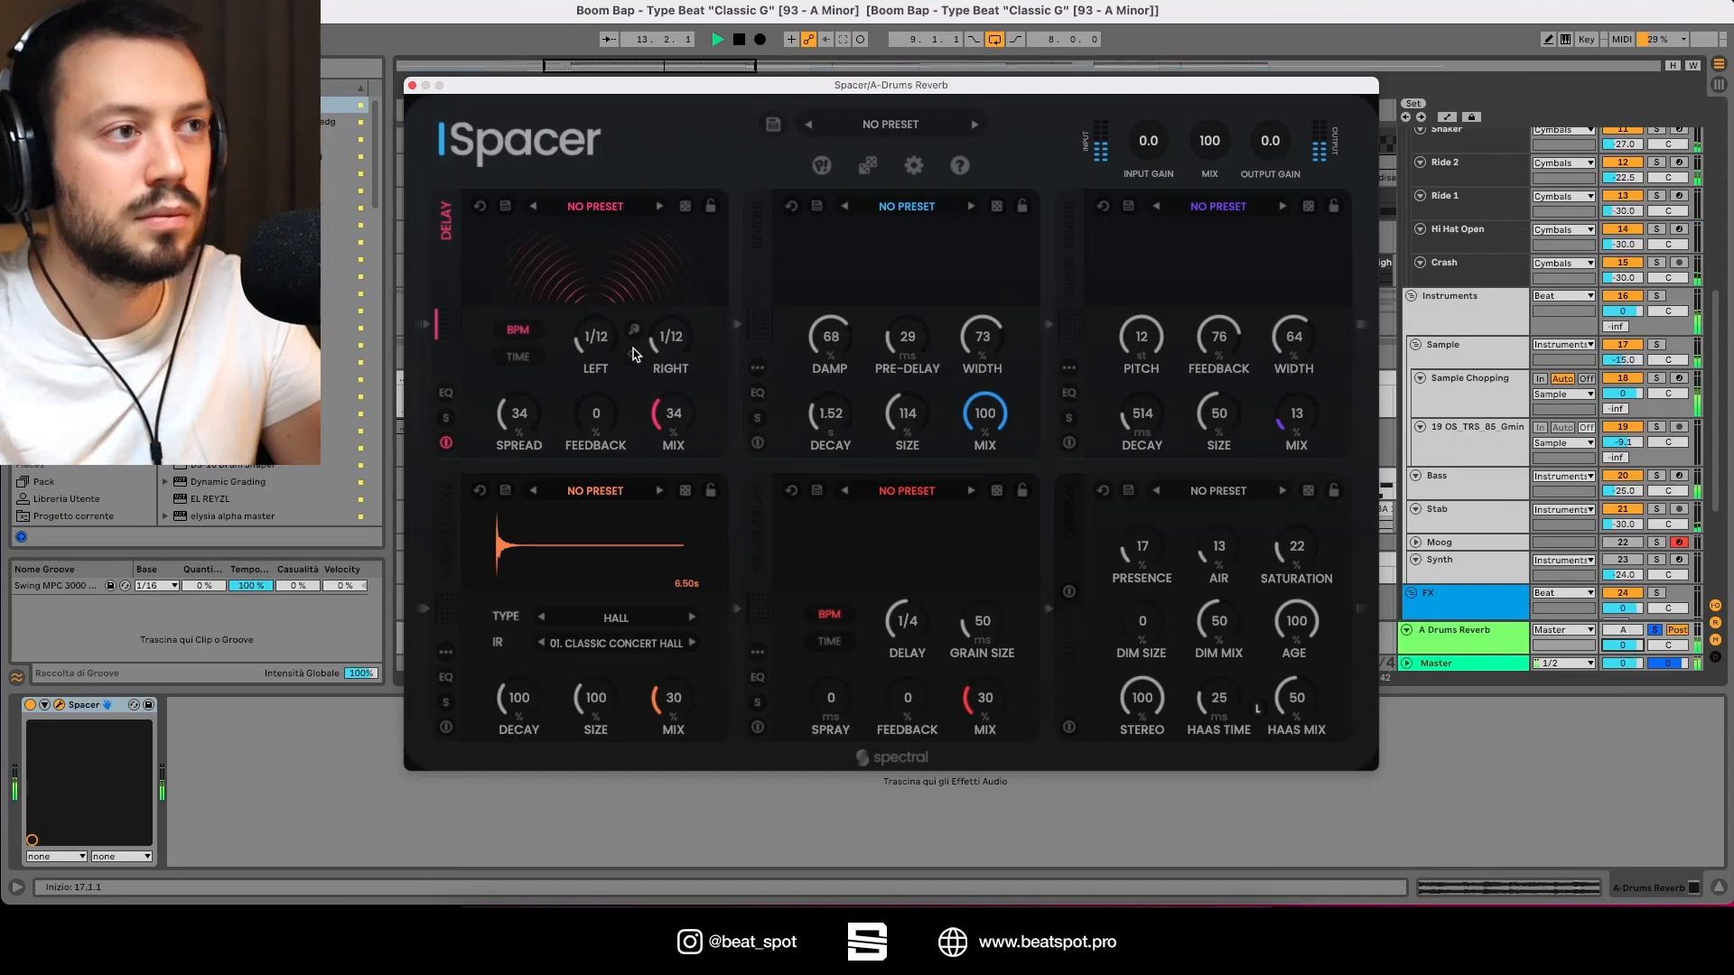
left_click_drag(633, 349, 623, 369)
key("space")
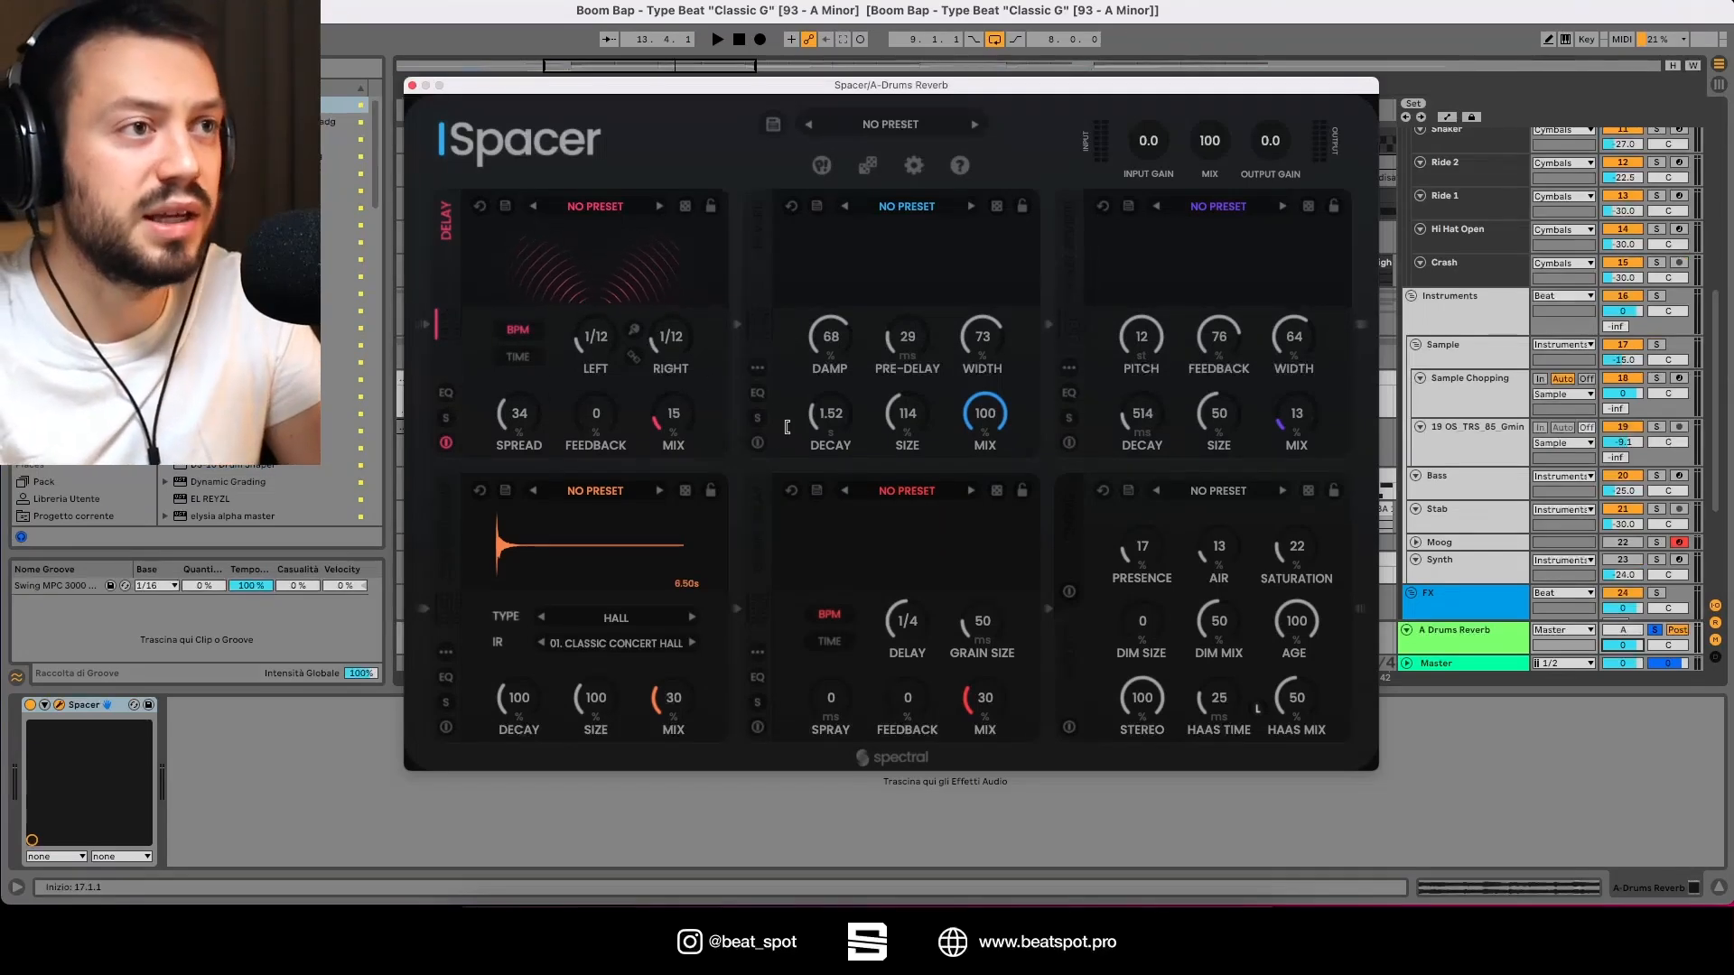
Step: Re-enable the Reverb module and, during playback, set Damp to 65, Size to 100 and Width to 55
left_click(758, 445)
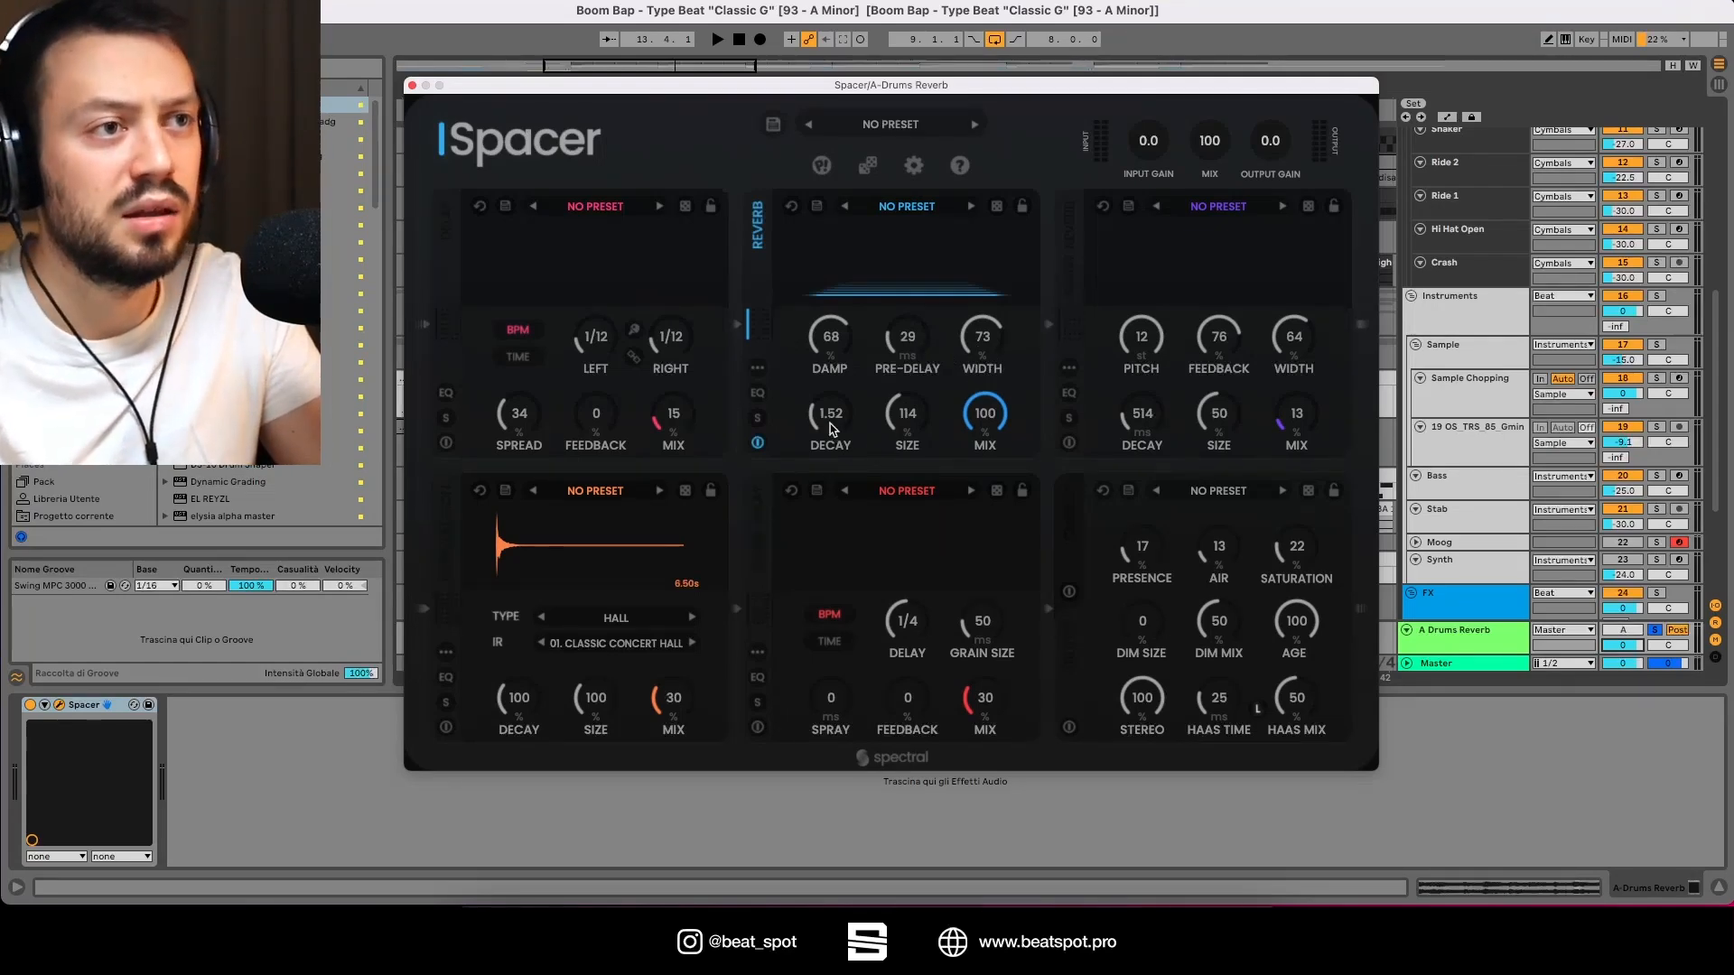
key("space")
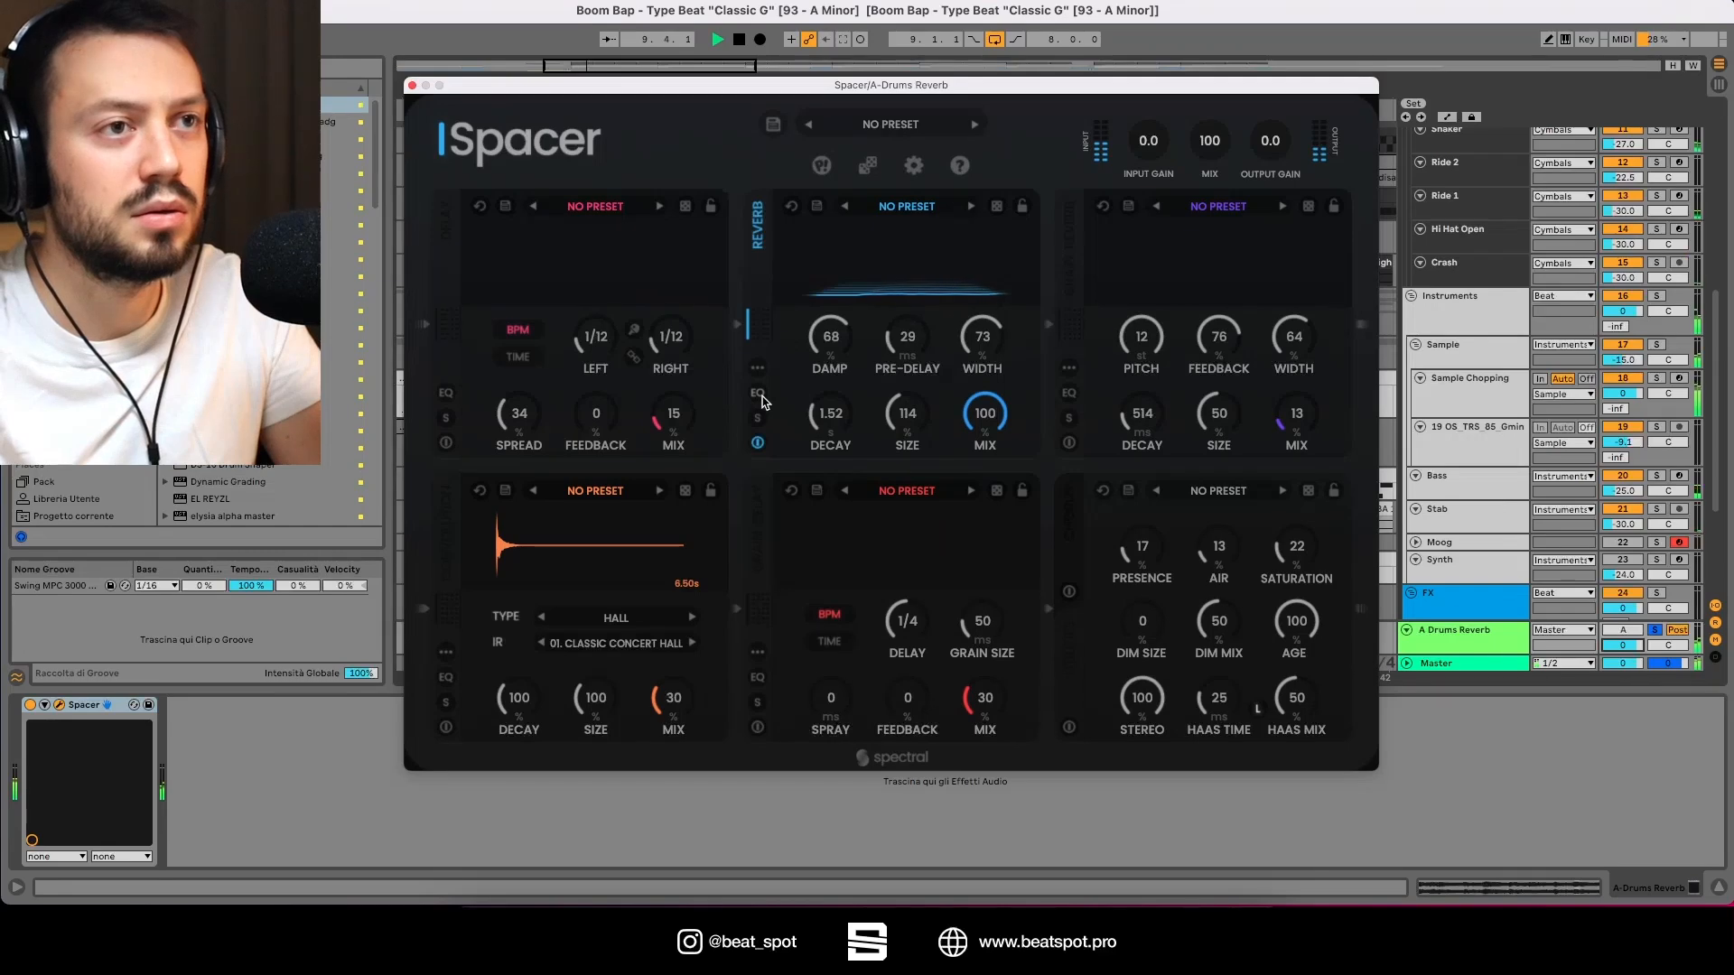
mouse_move(827, 358)
left_mouse_down()
mouse_move(831, 303)
mouse_move(787, 416)
mouse_move(806, 350)
left_mouse_up()
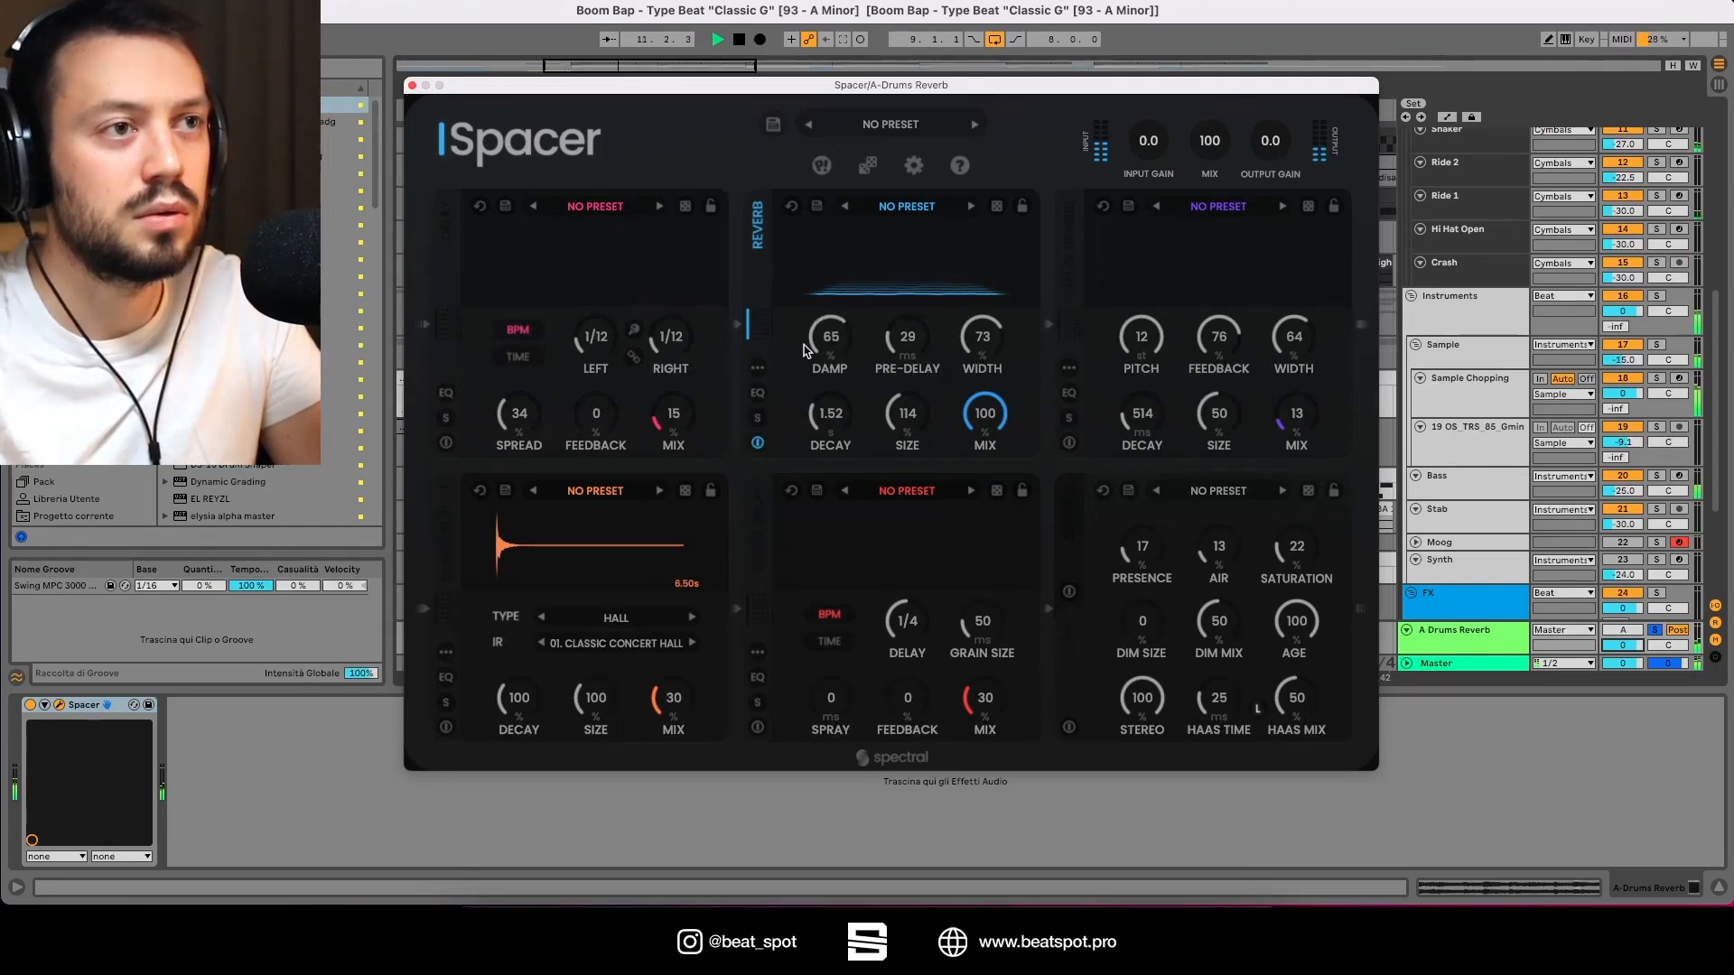
left_click_drag(891, 408, 953, 357)
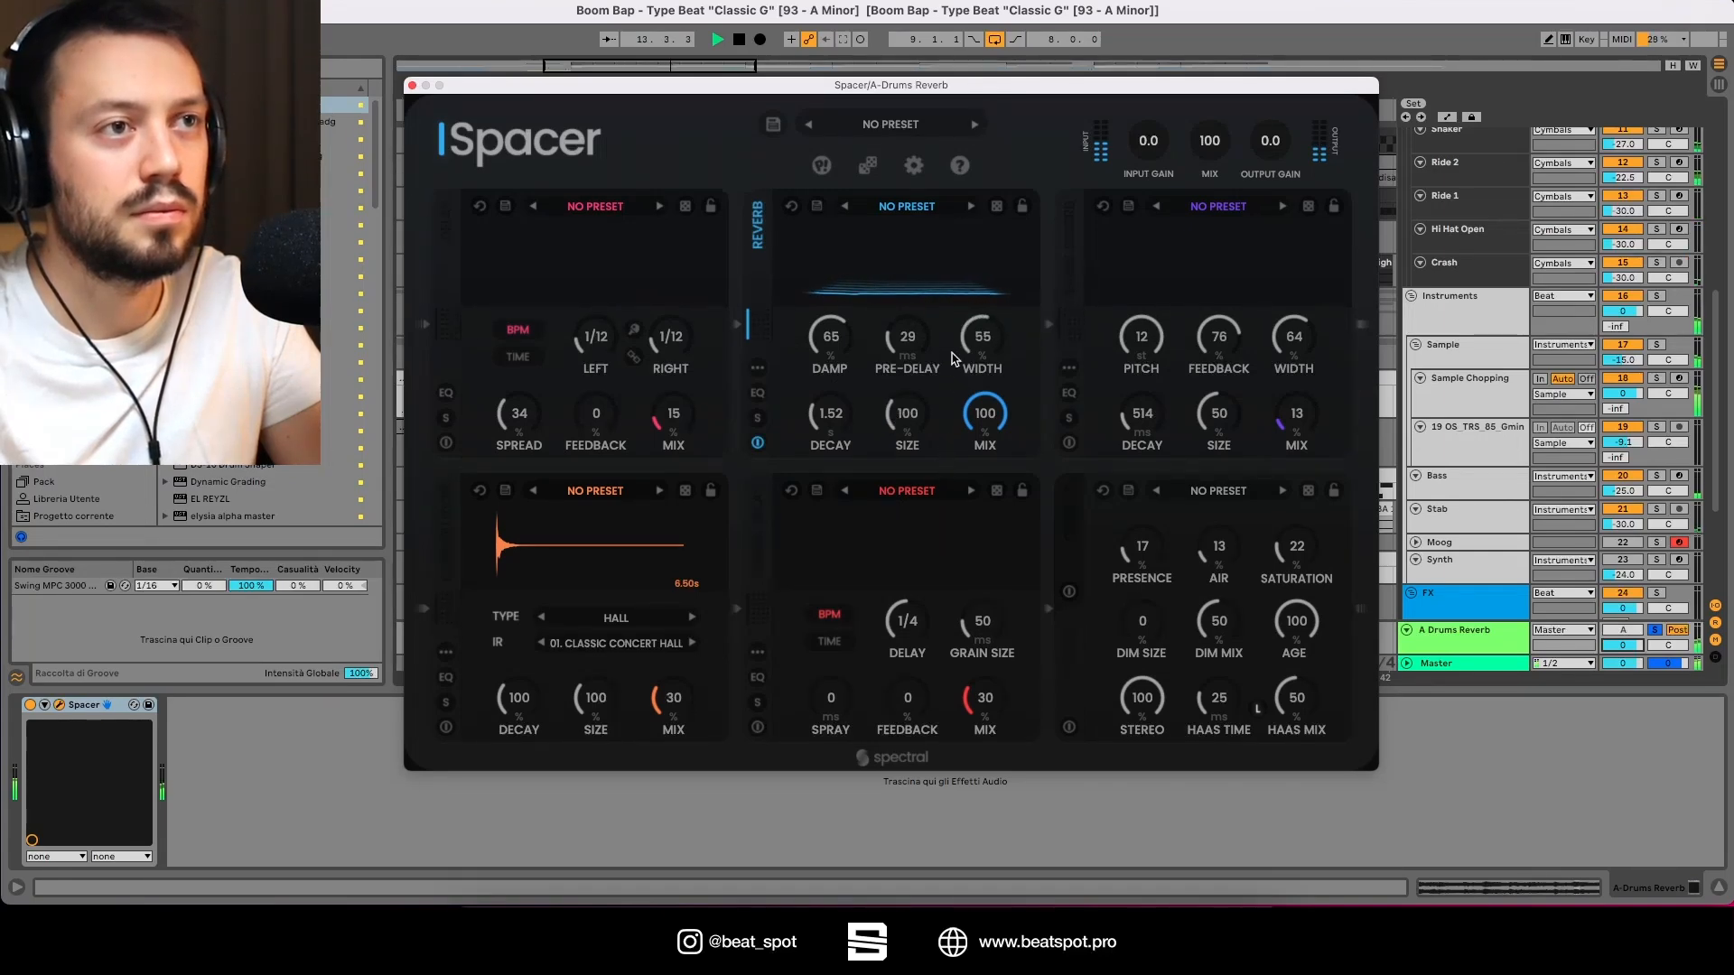
Step: Stop playback, open the Reverb module's EQ and experiment with its low and high filter bands, then close the EQ
key("space")
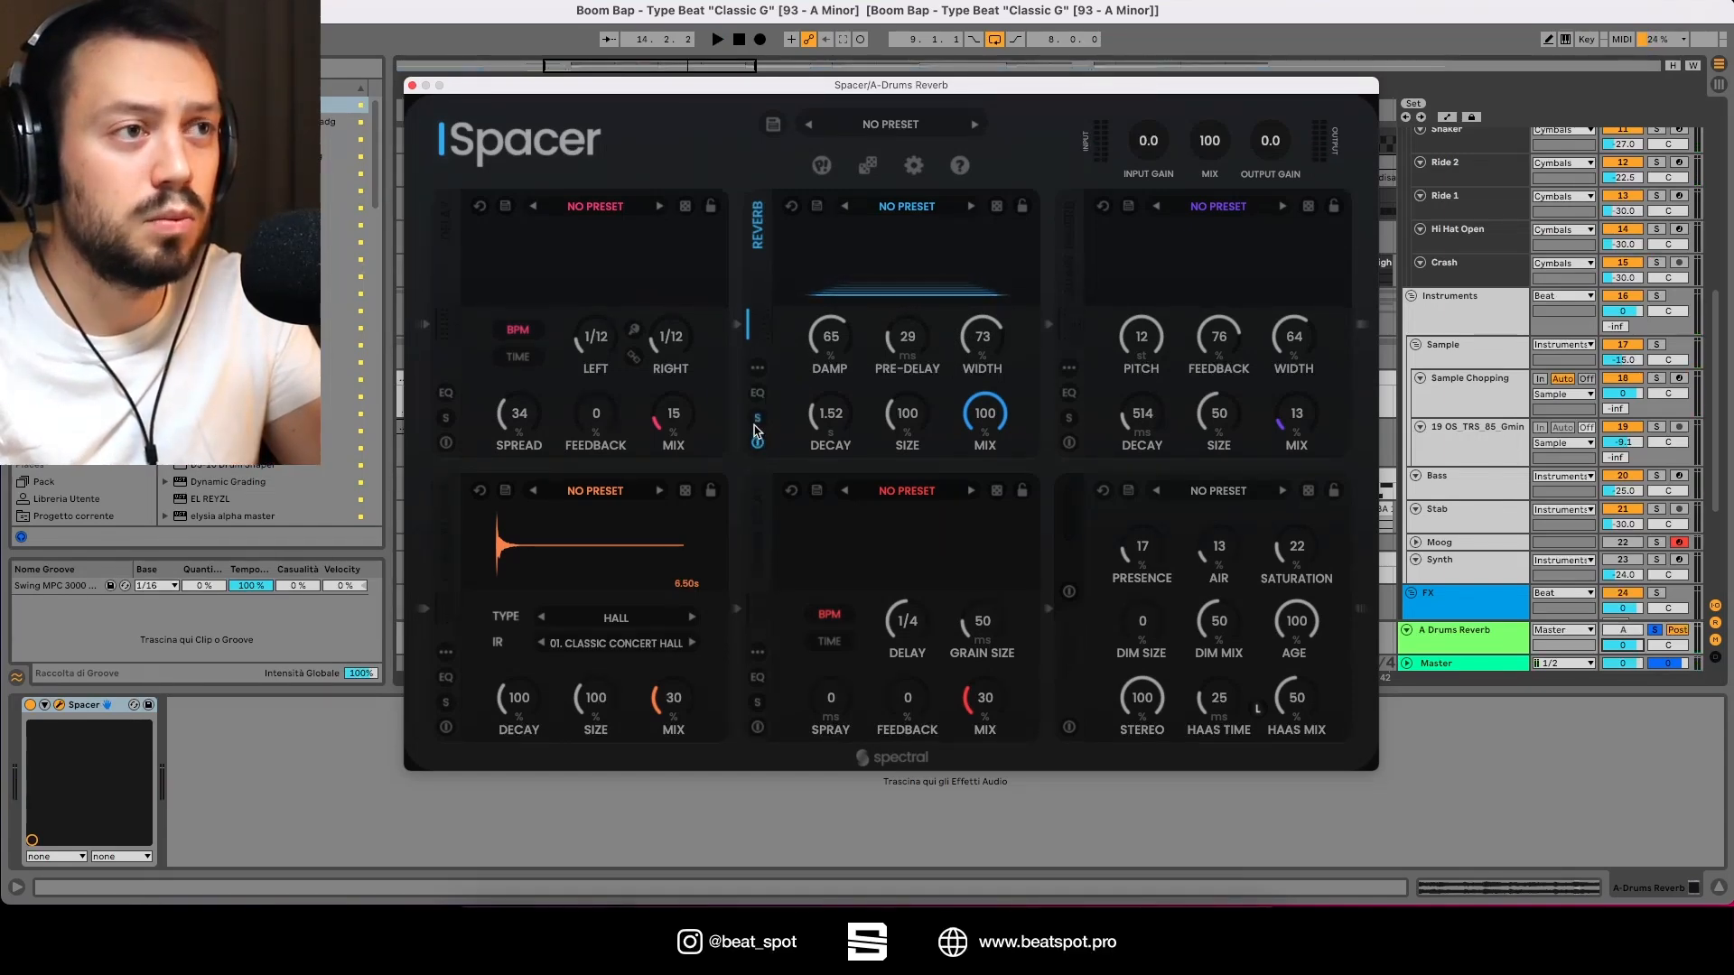
left_click(759, 394)
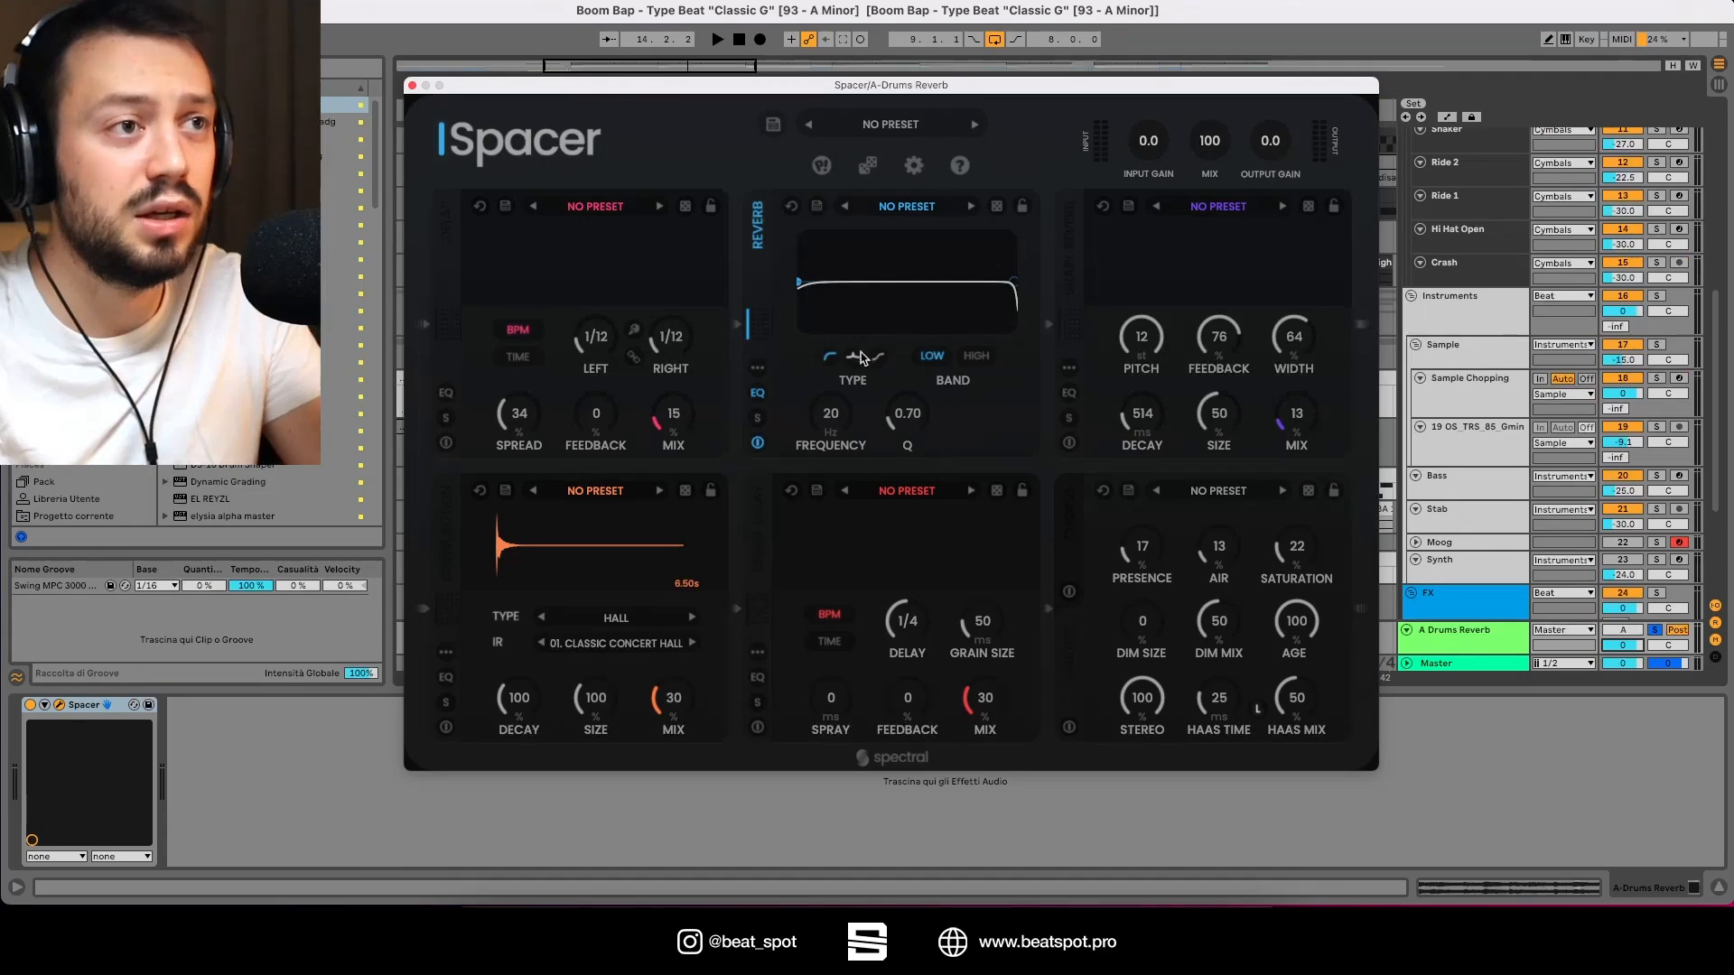
left_click_drag(832, 416, 867, 372)
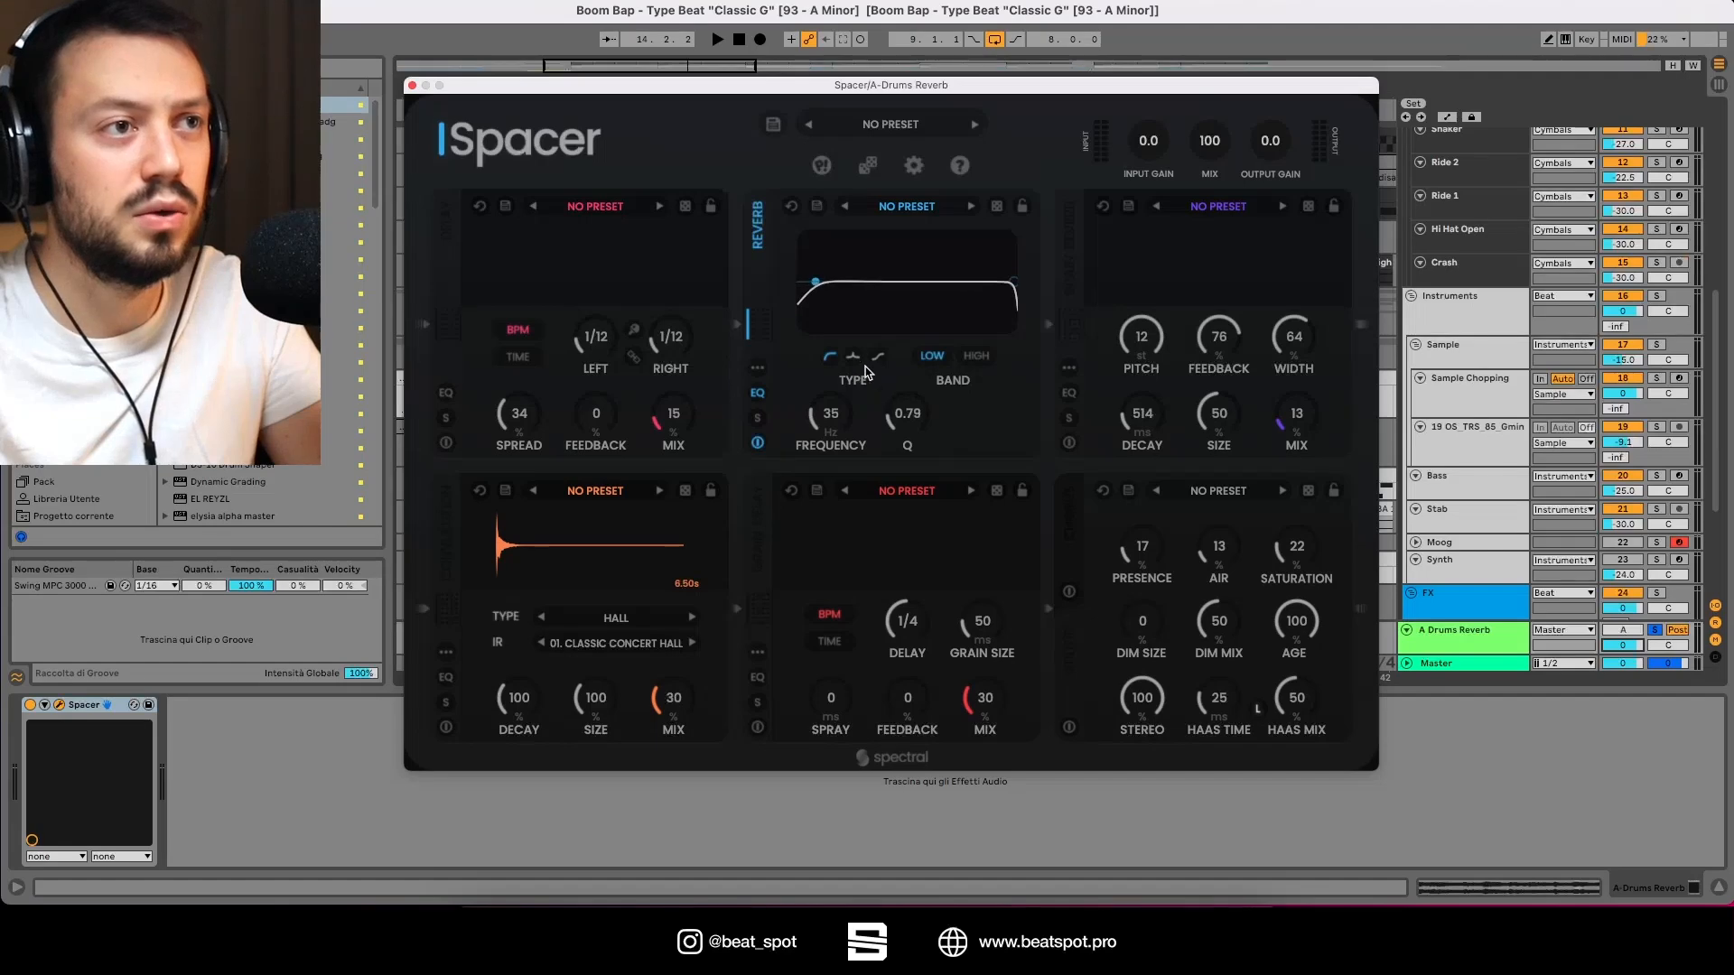
left_click(977, 358)
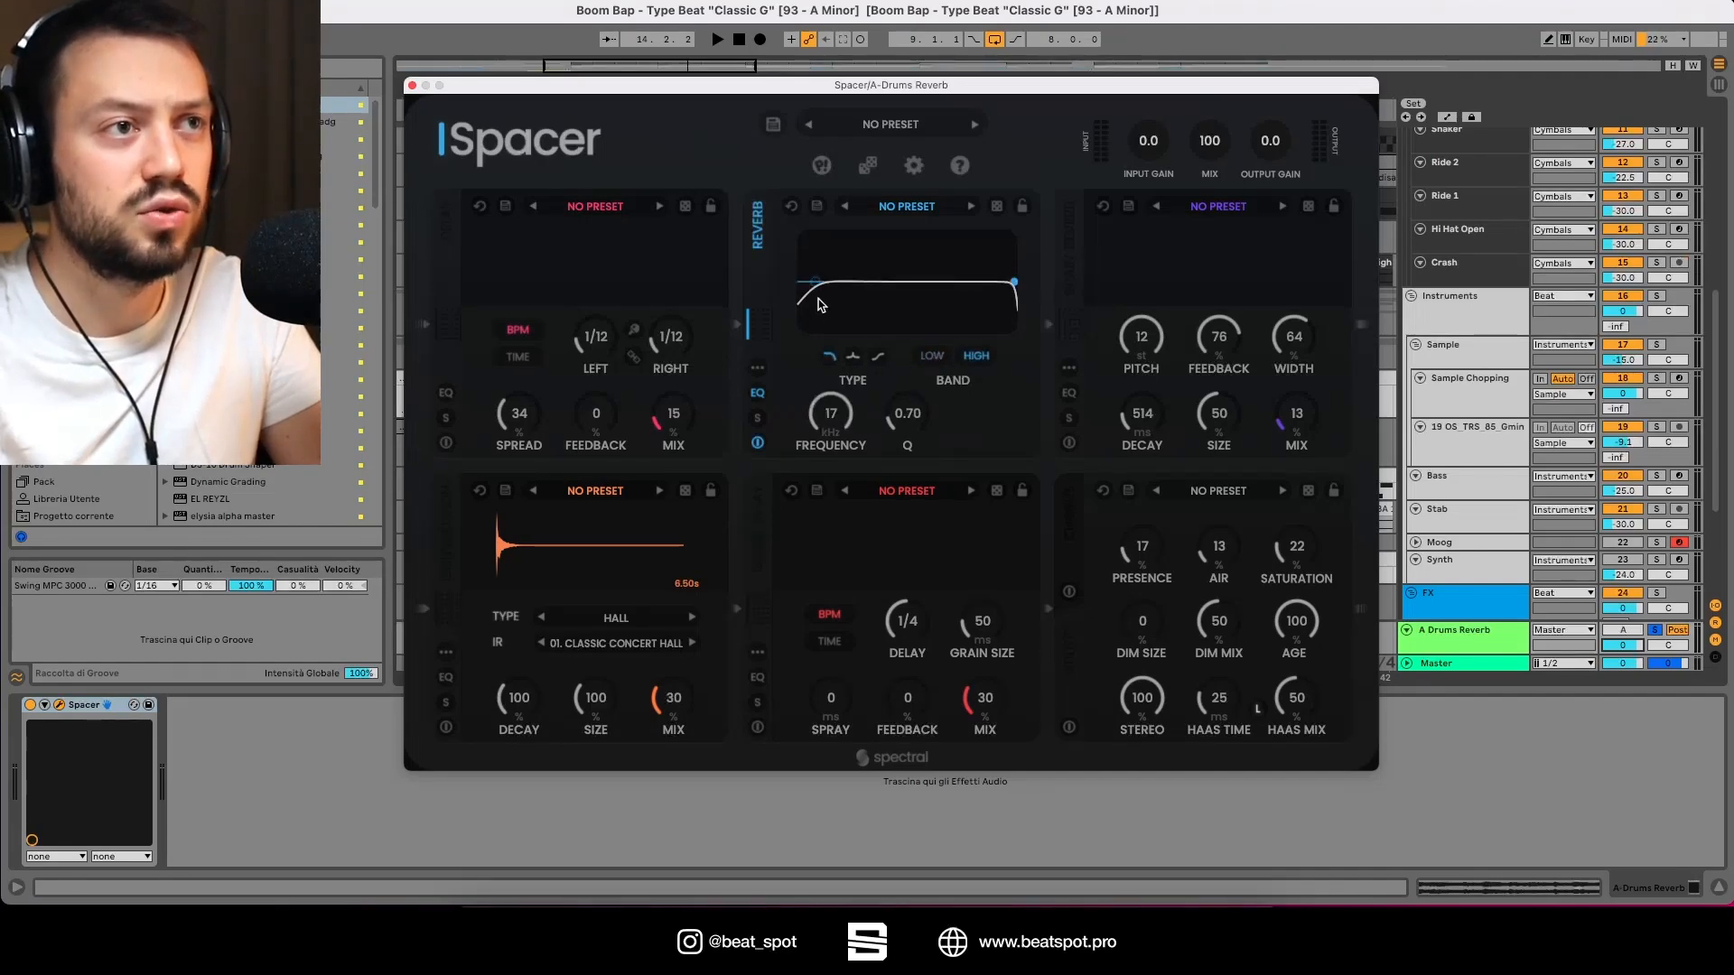
left_click_drag(816, 284, 892, 285)
left_click_drag(1013, 283, 975, 281)
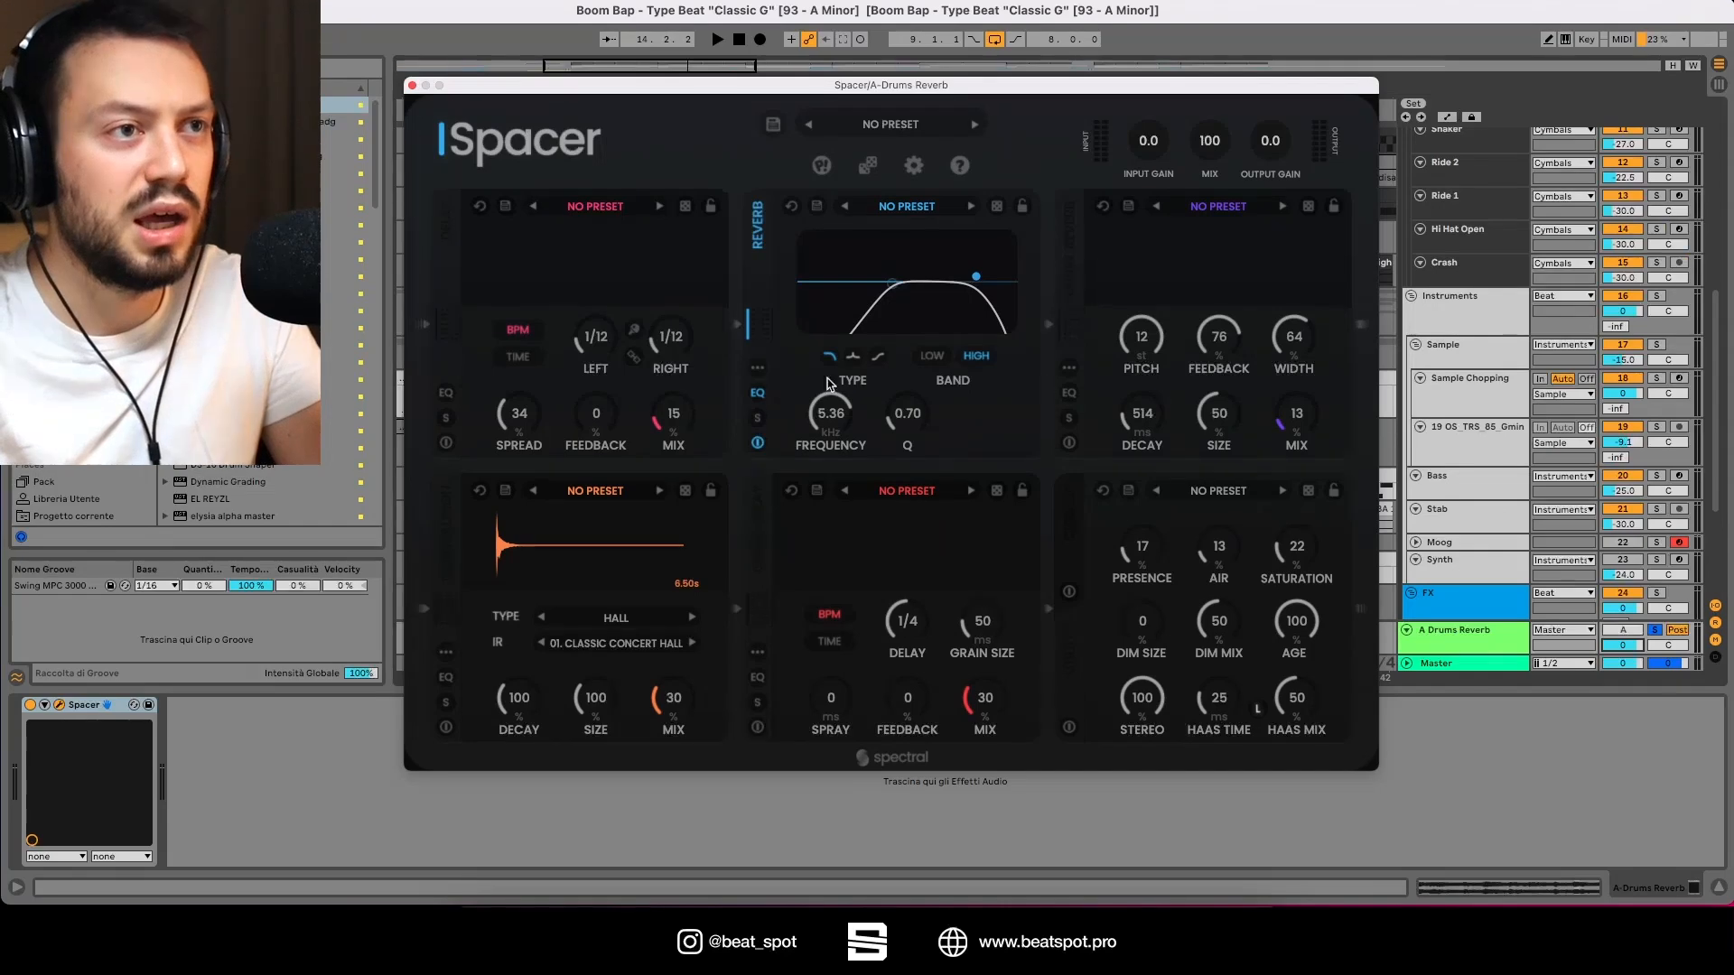
left_click_drag(985, 278, 1046, 282)
left_click_drag(888, 281, 806, 277)
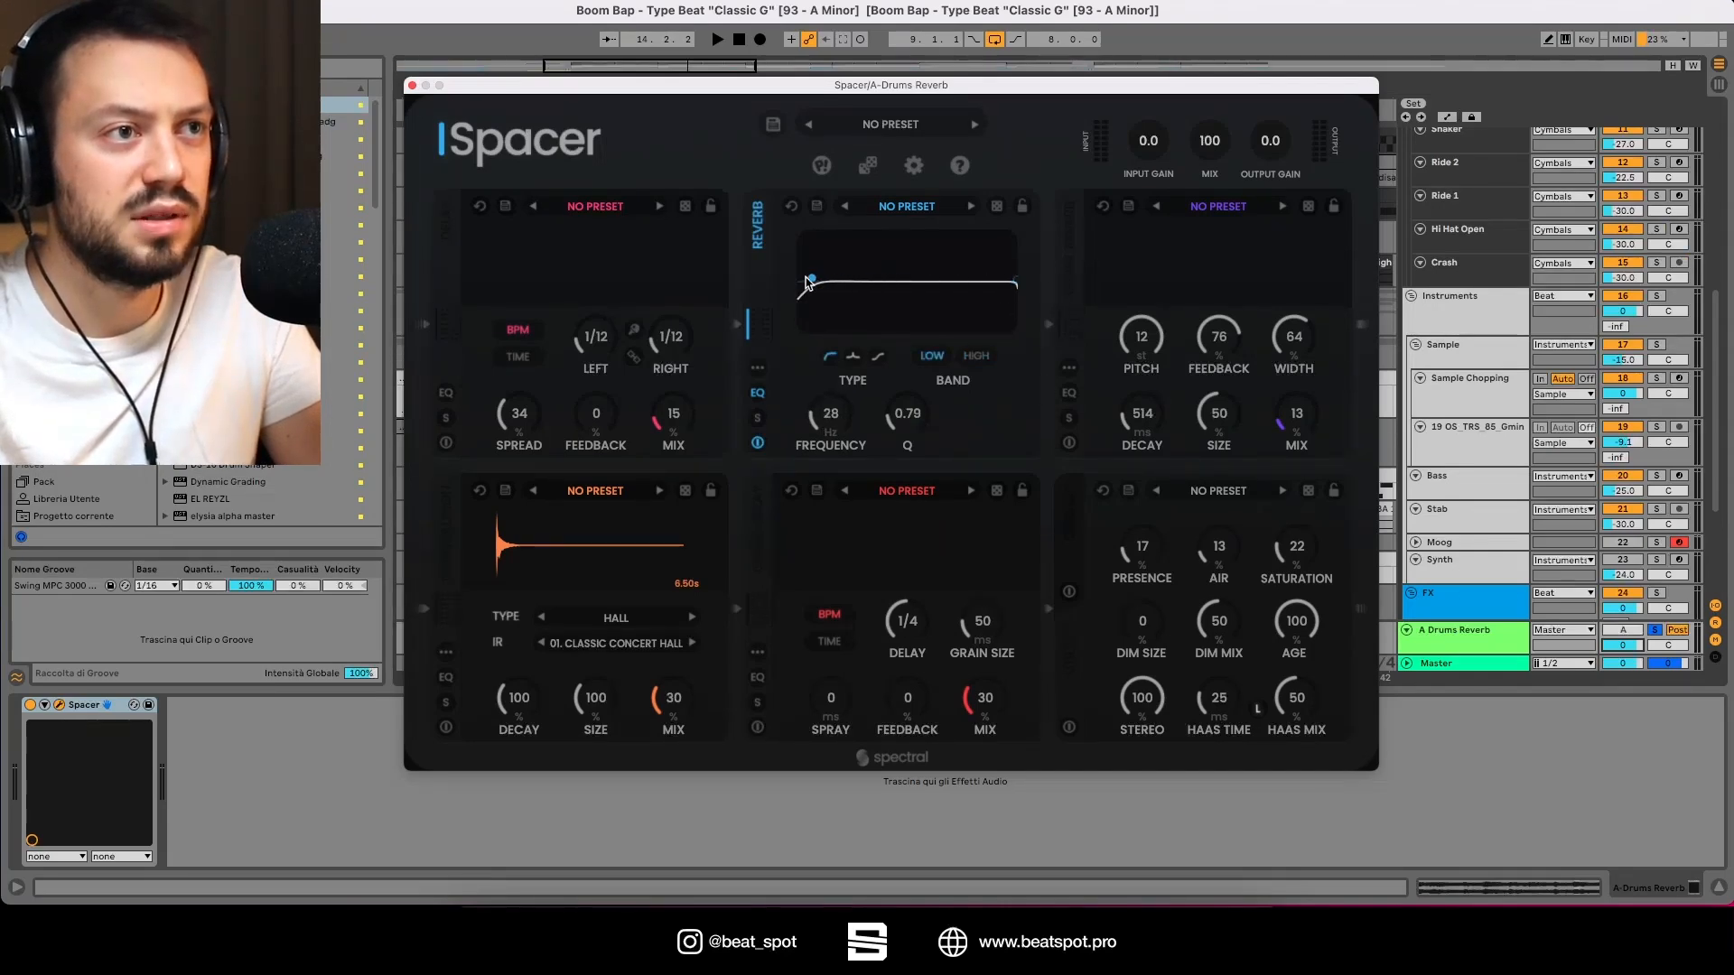
left_click(758, 394)
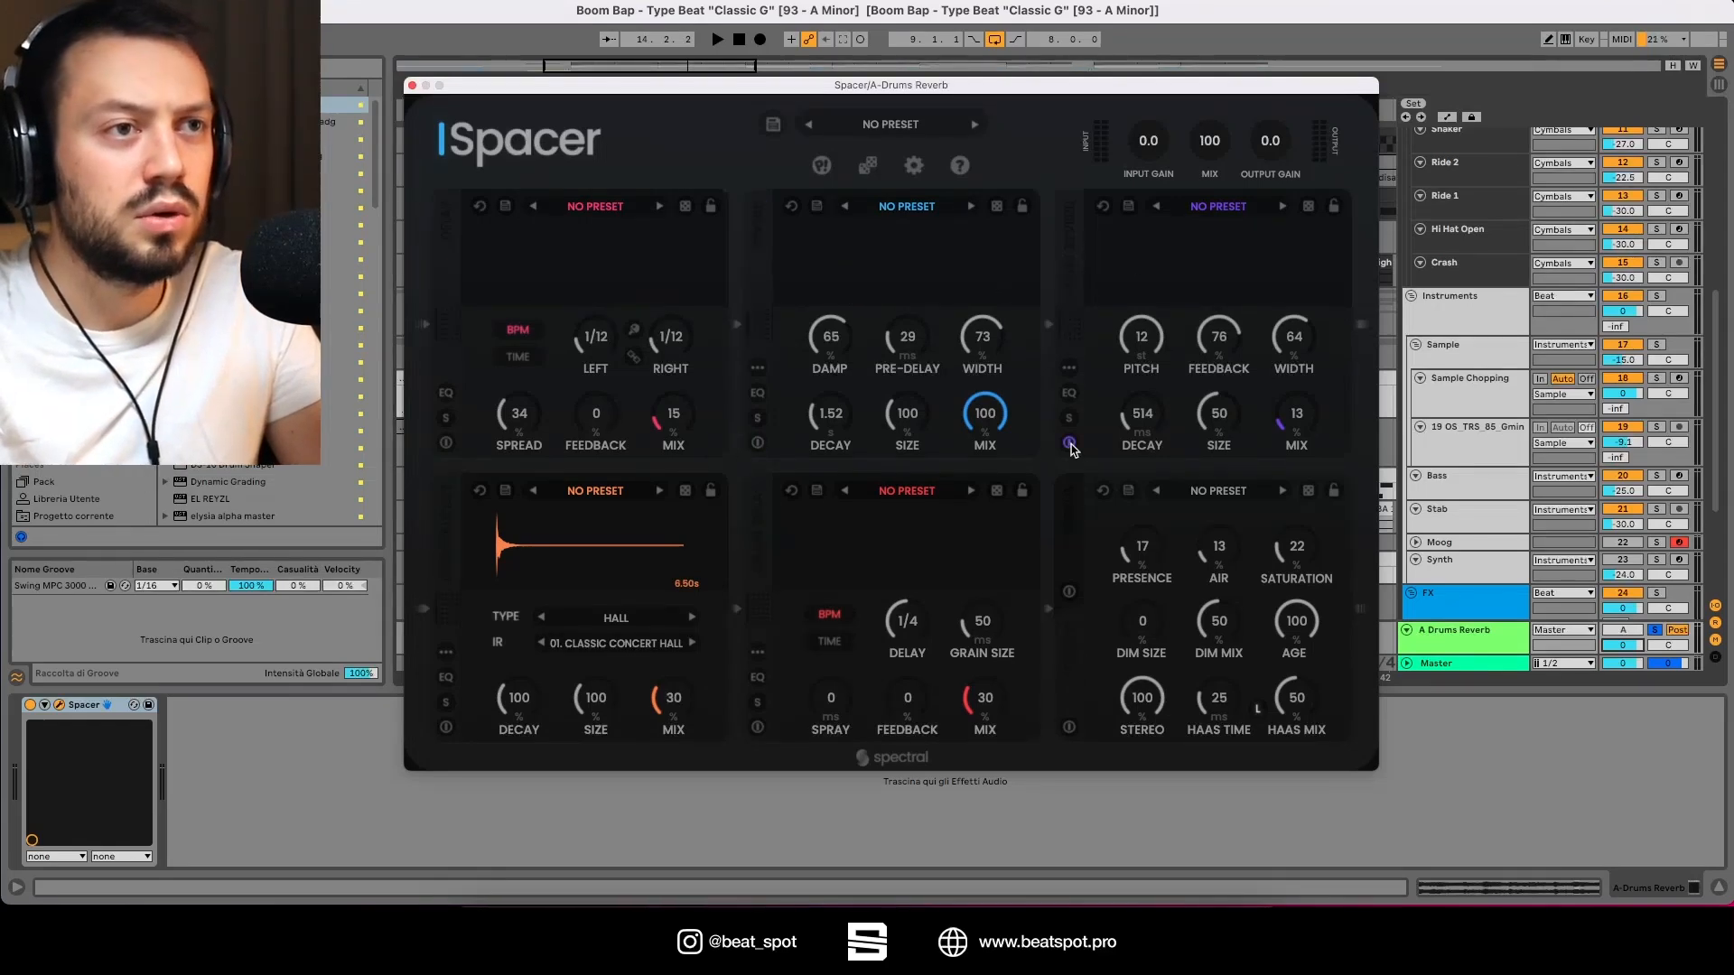
Step: During playback, set the Grain Reverb's Pitch to 0, Feedback to 35, Size to 51 and Mix to 18, then stop
key("space")
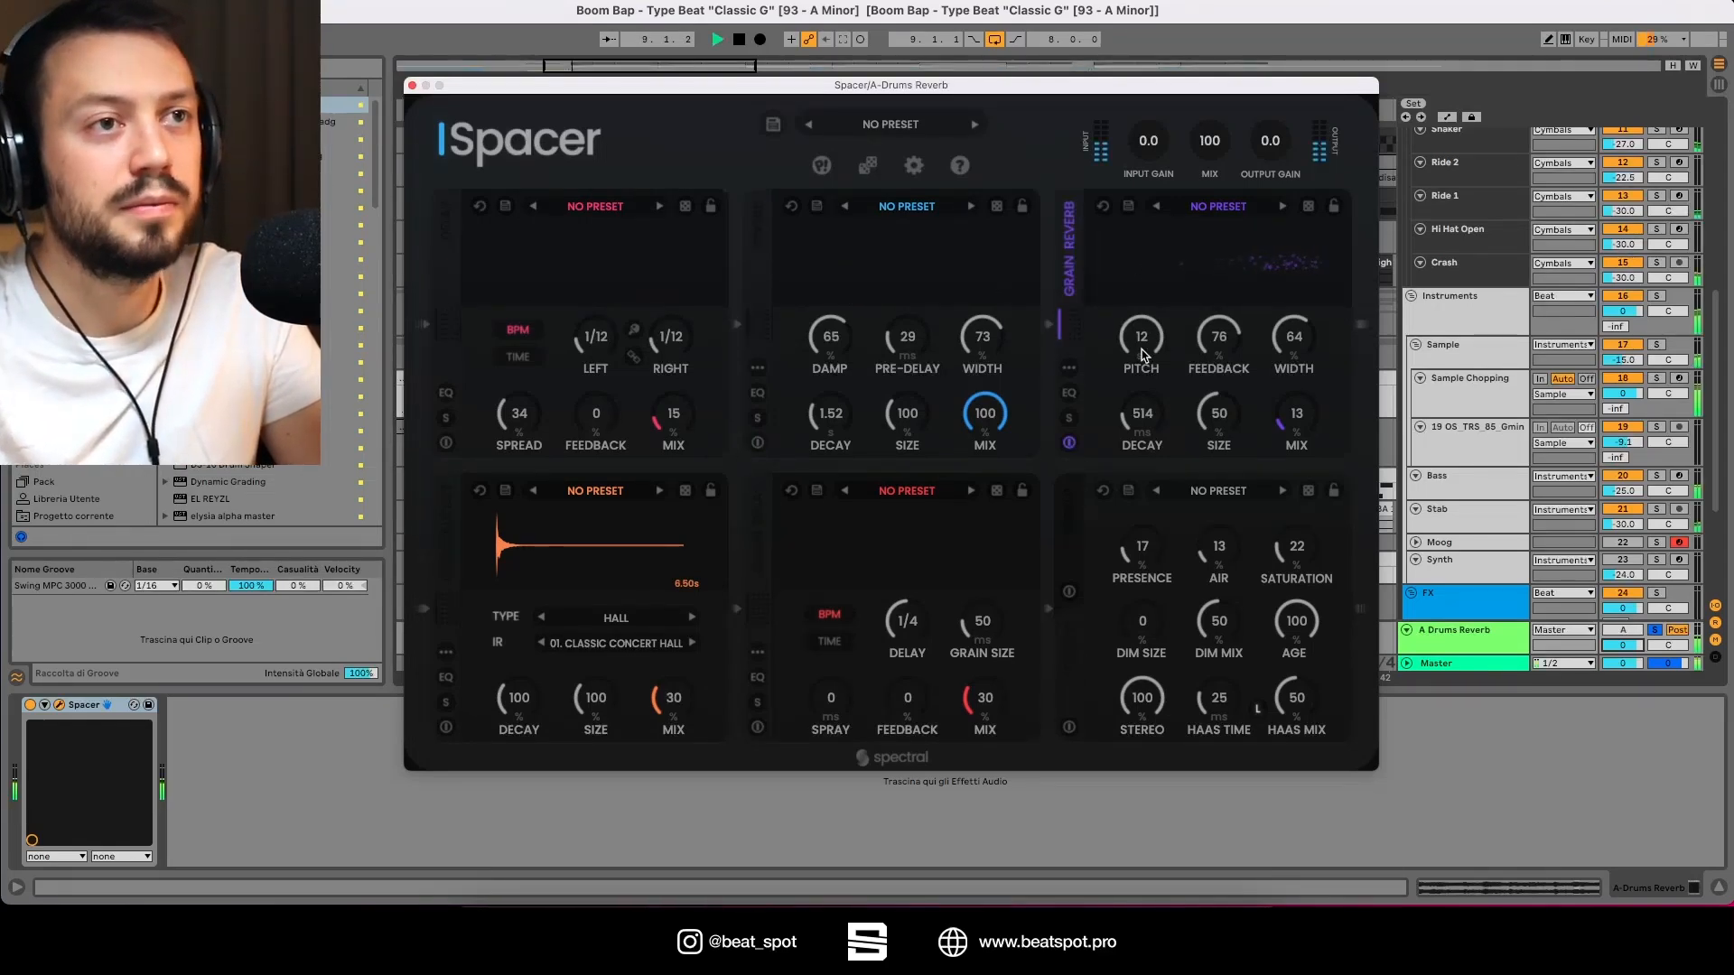
left_click_drag(1291, 393, 1284, 279)
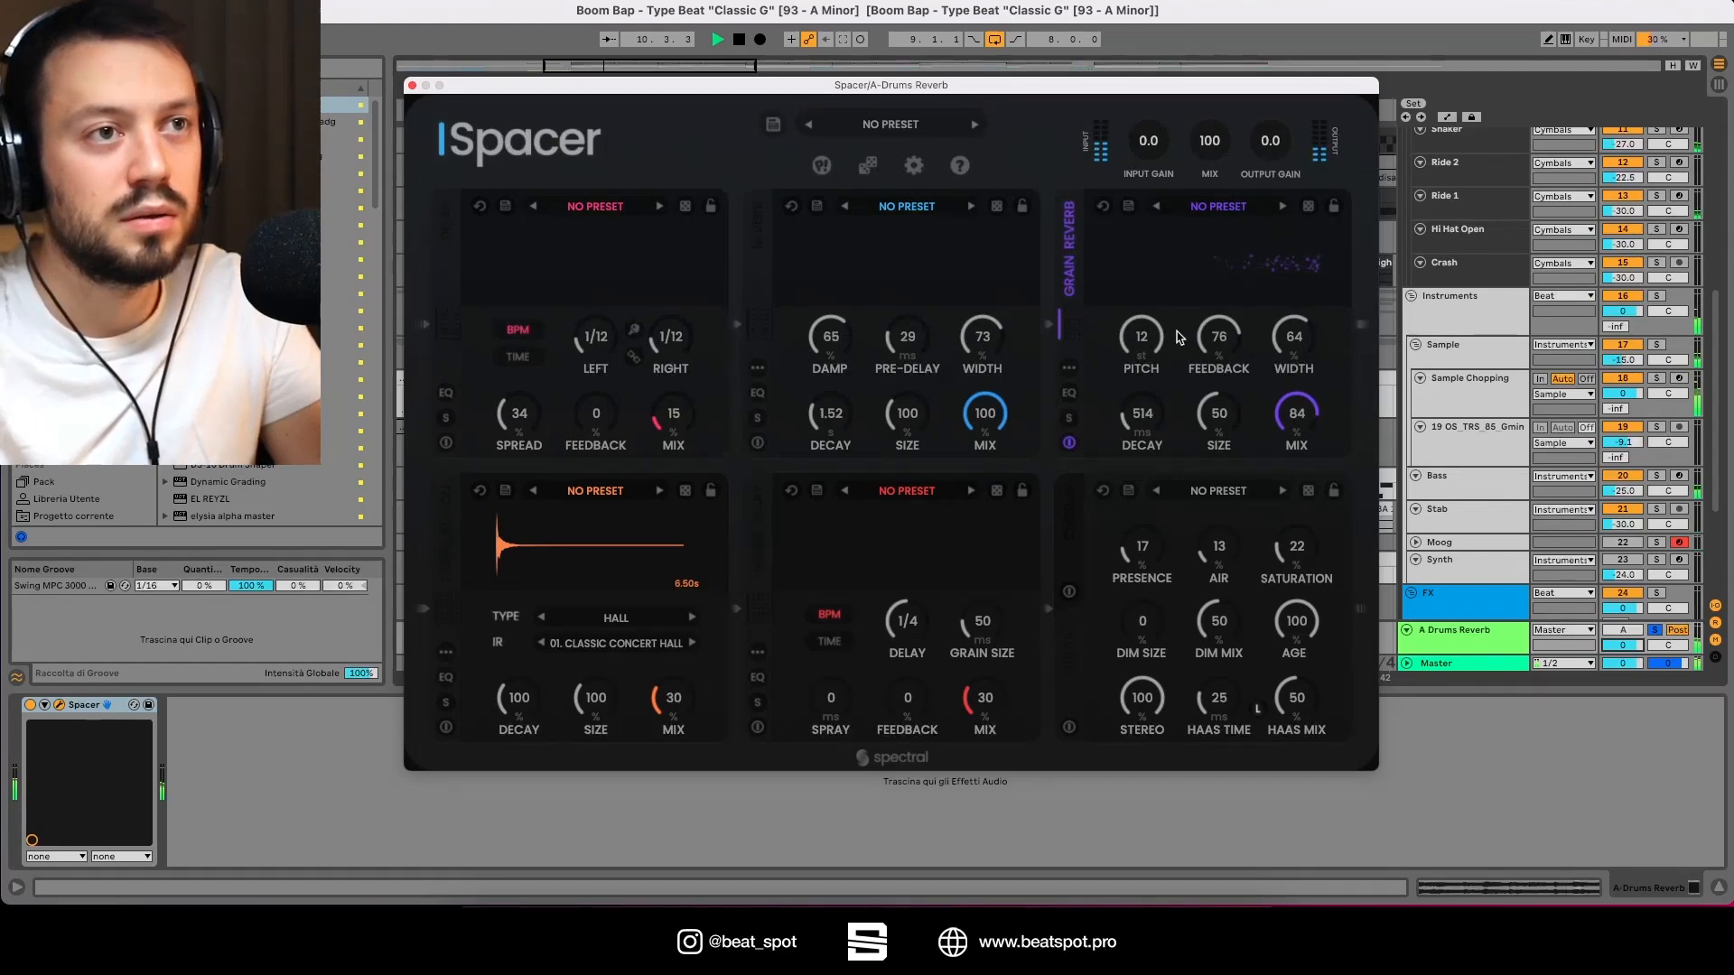
left_click_drag(1145, 335, 1106, 422)
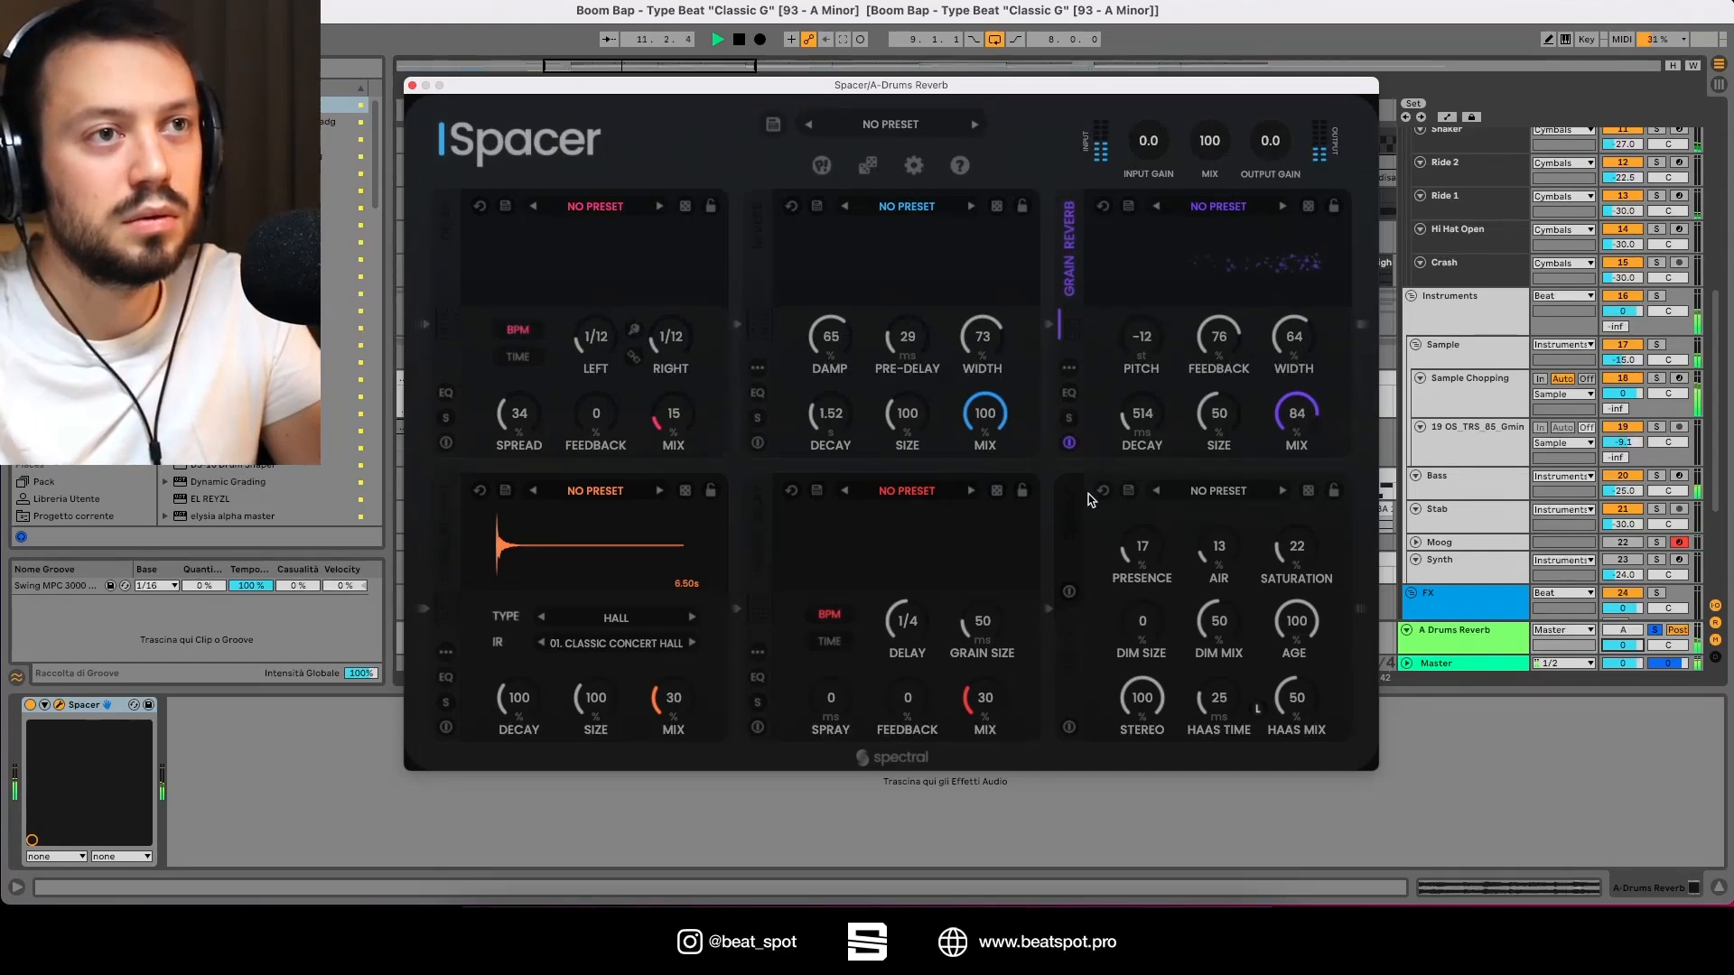
left_click_drag(1305, 368, 1095, 69)
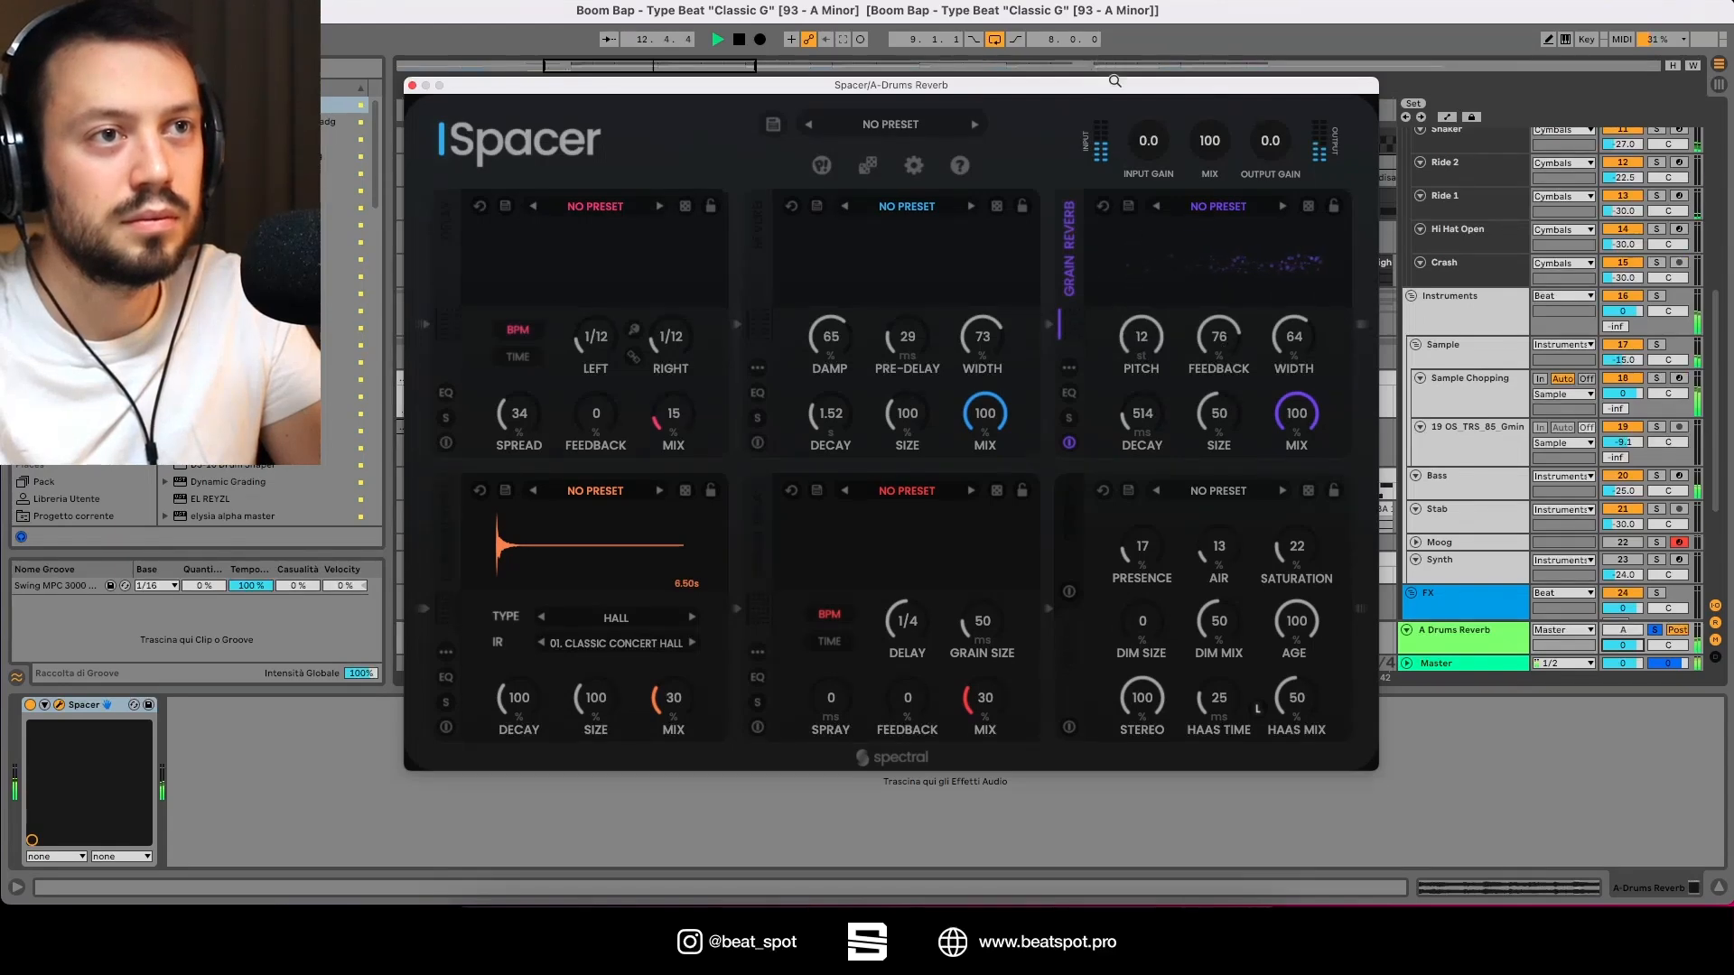
left_click_drag(1147, 335, 1211, 438)
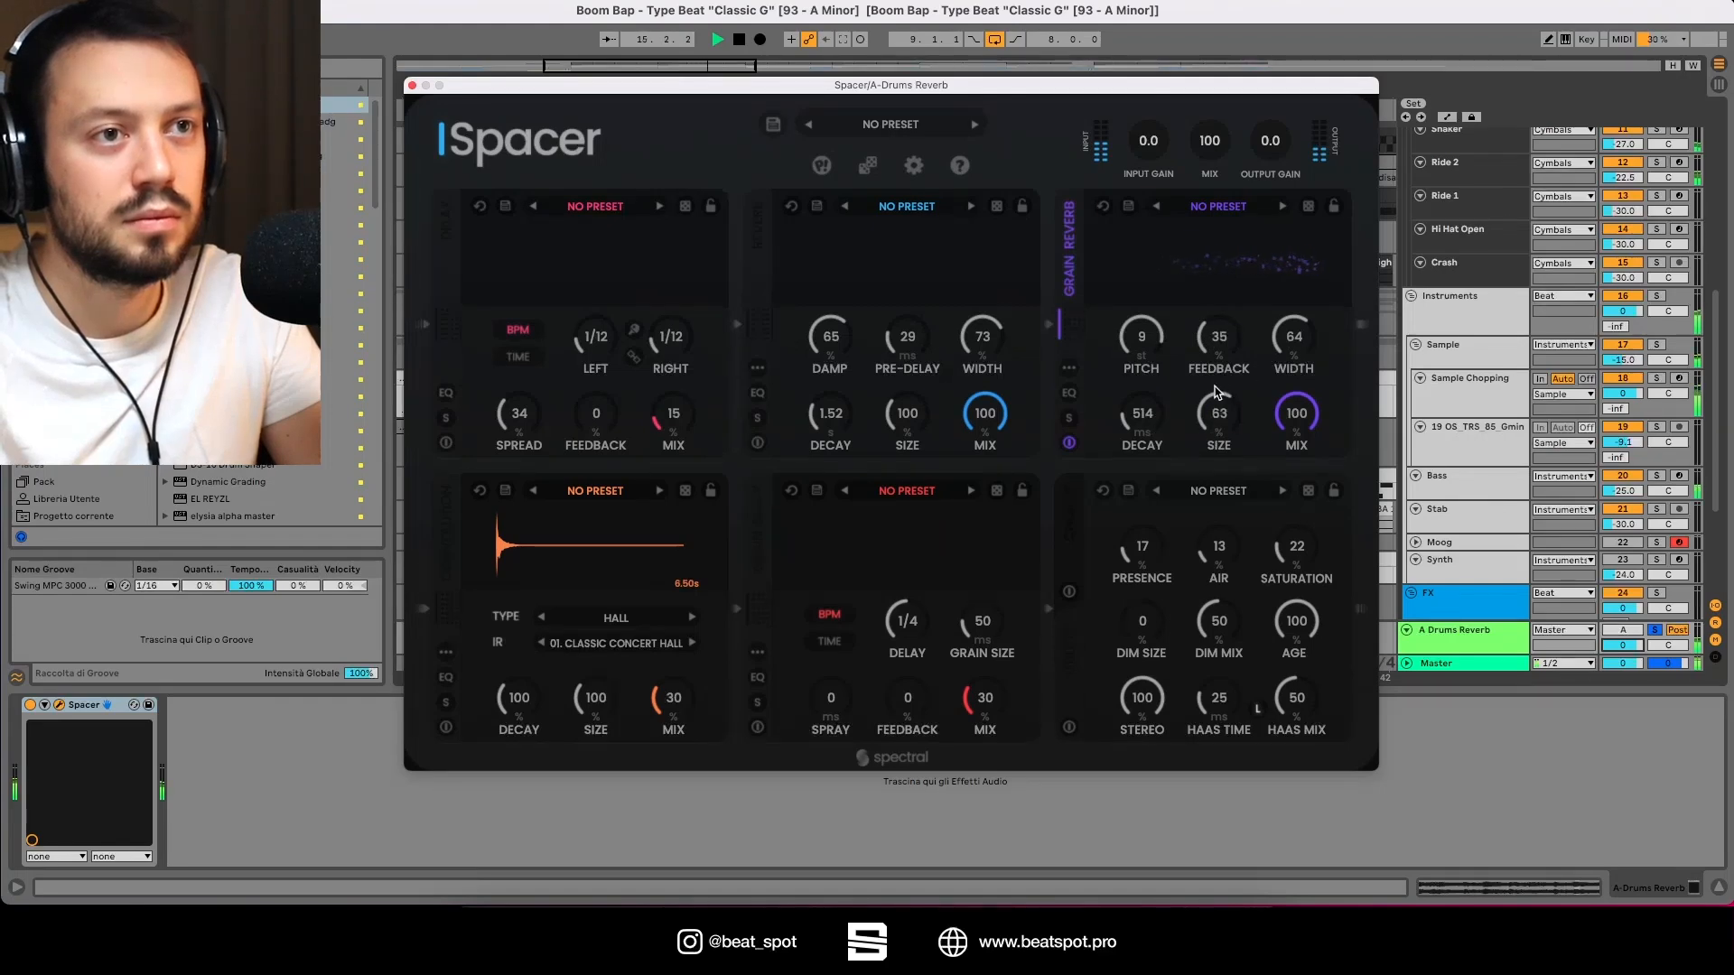
left_click_drag(1217, 401, 1140, 430)
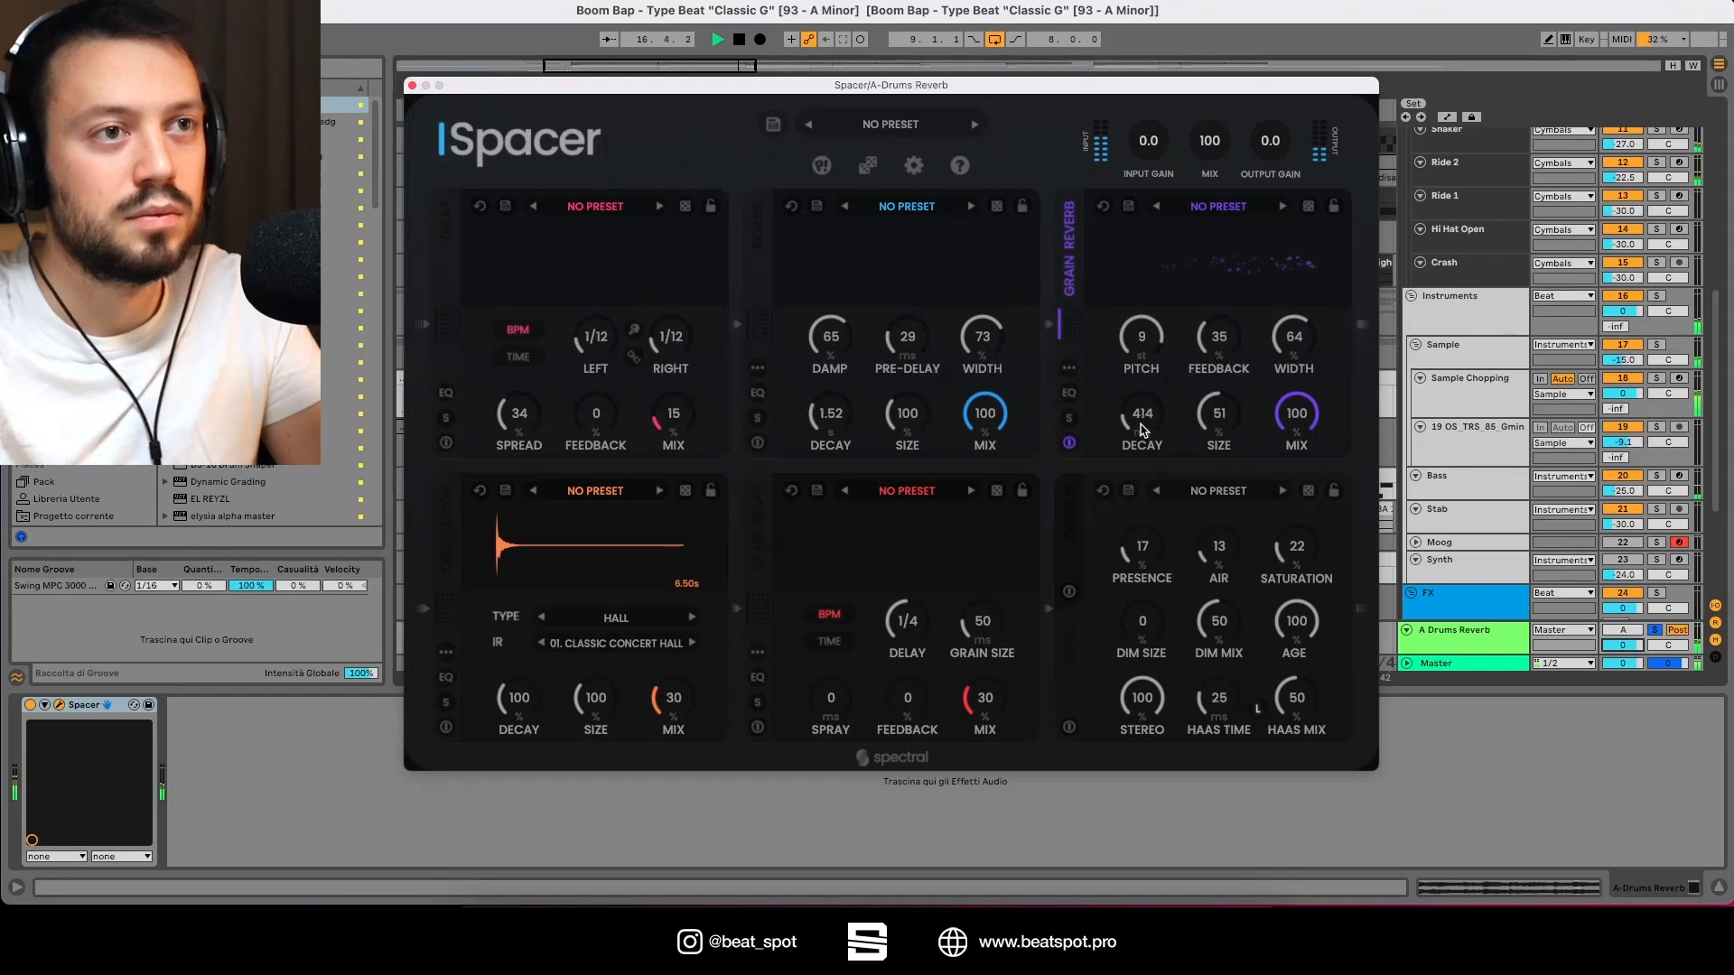
left_click_drag(1154, 338, 1122, 401)
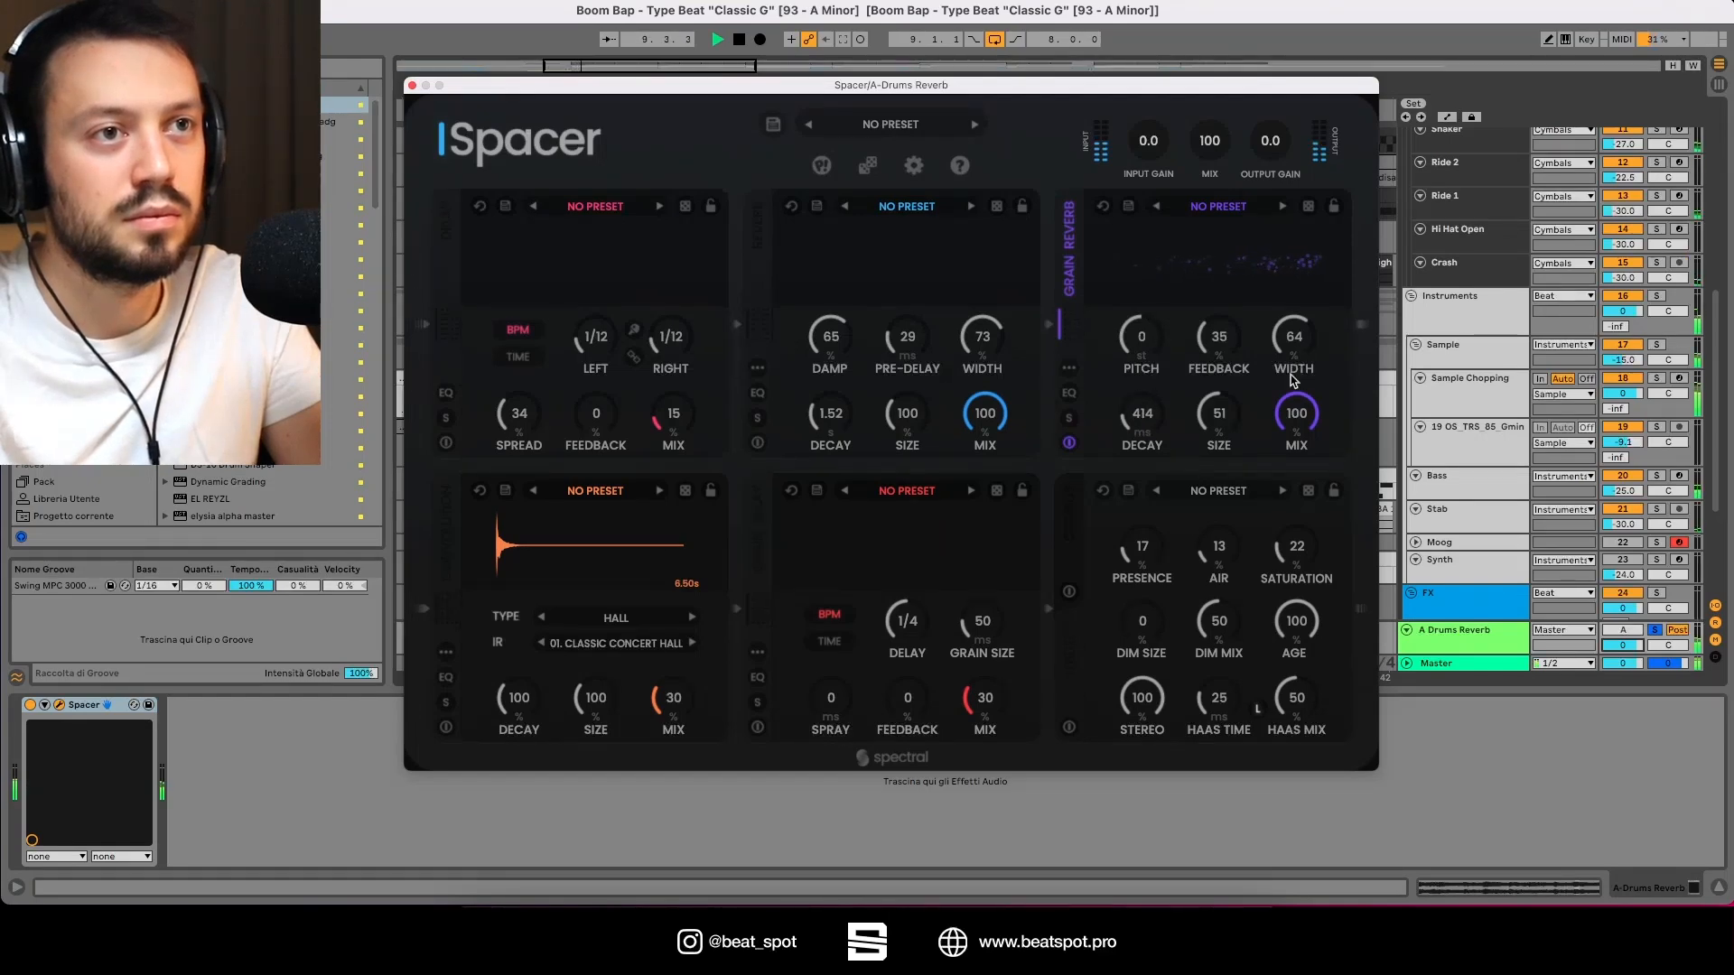
left_click_drag(1292, 420, 1227, 537)
key("space")
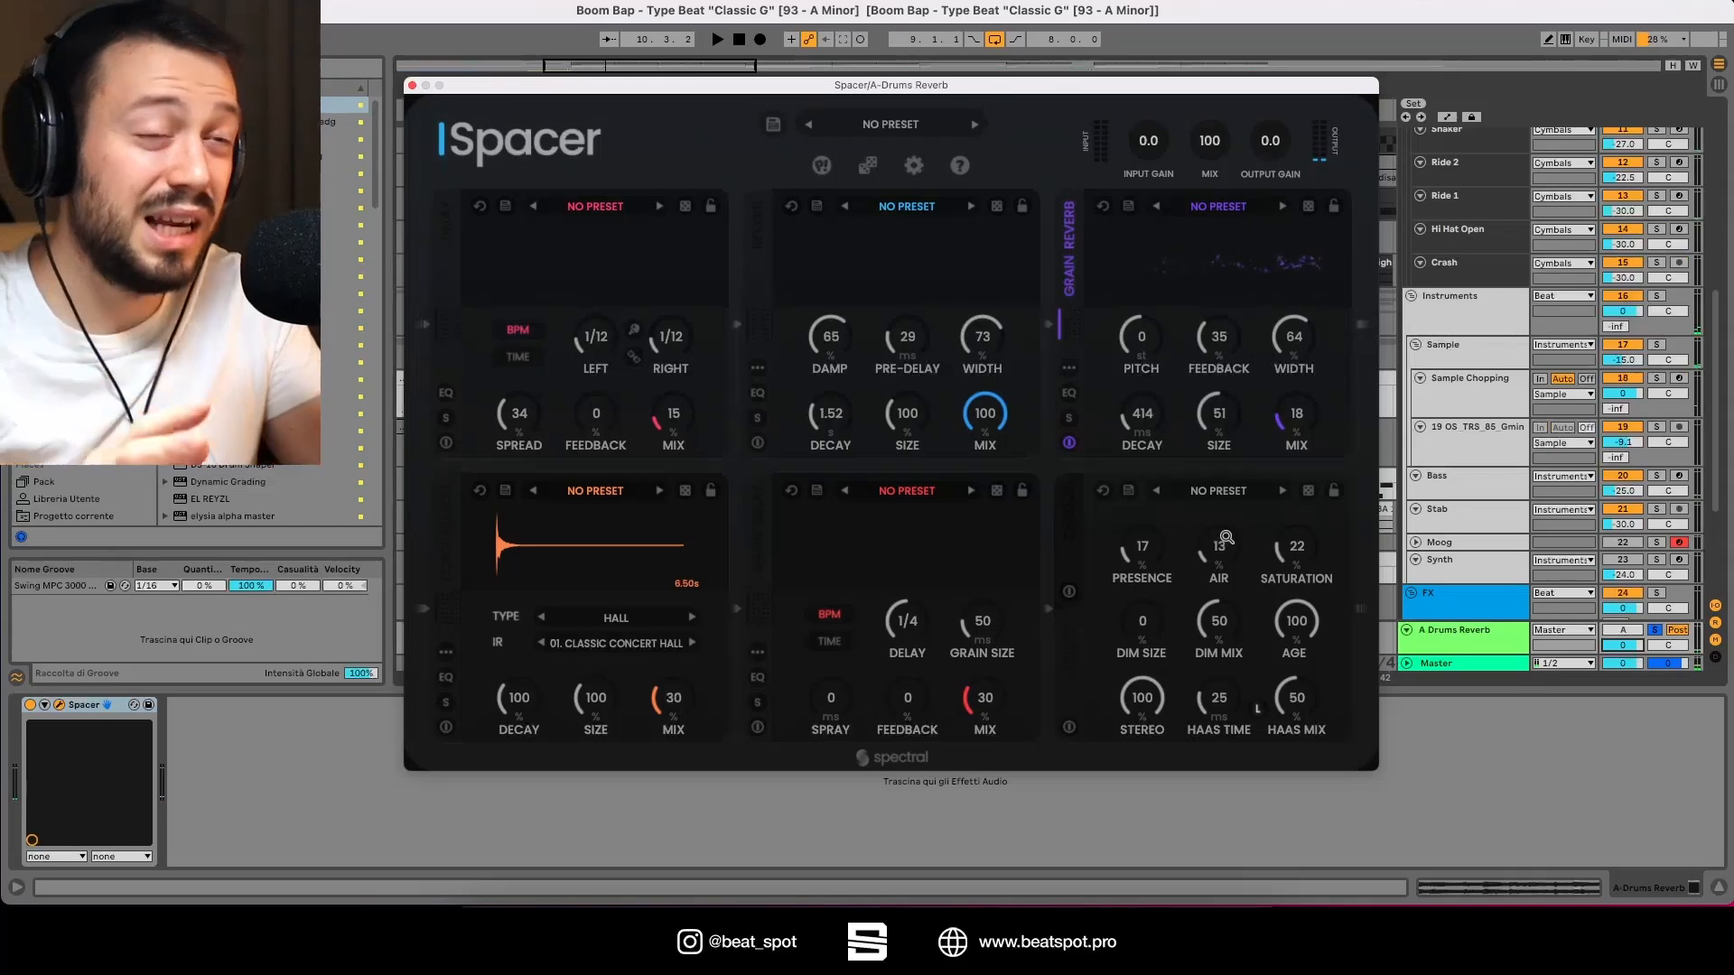
Step: Browse the Grain Reverb module's preset list without choosing one
left_click(1237, 207)
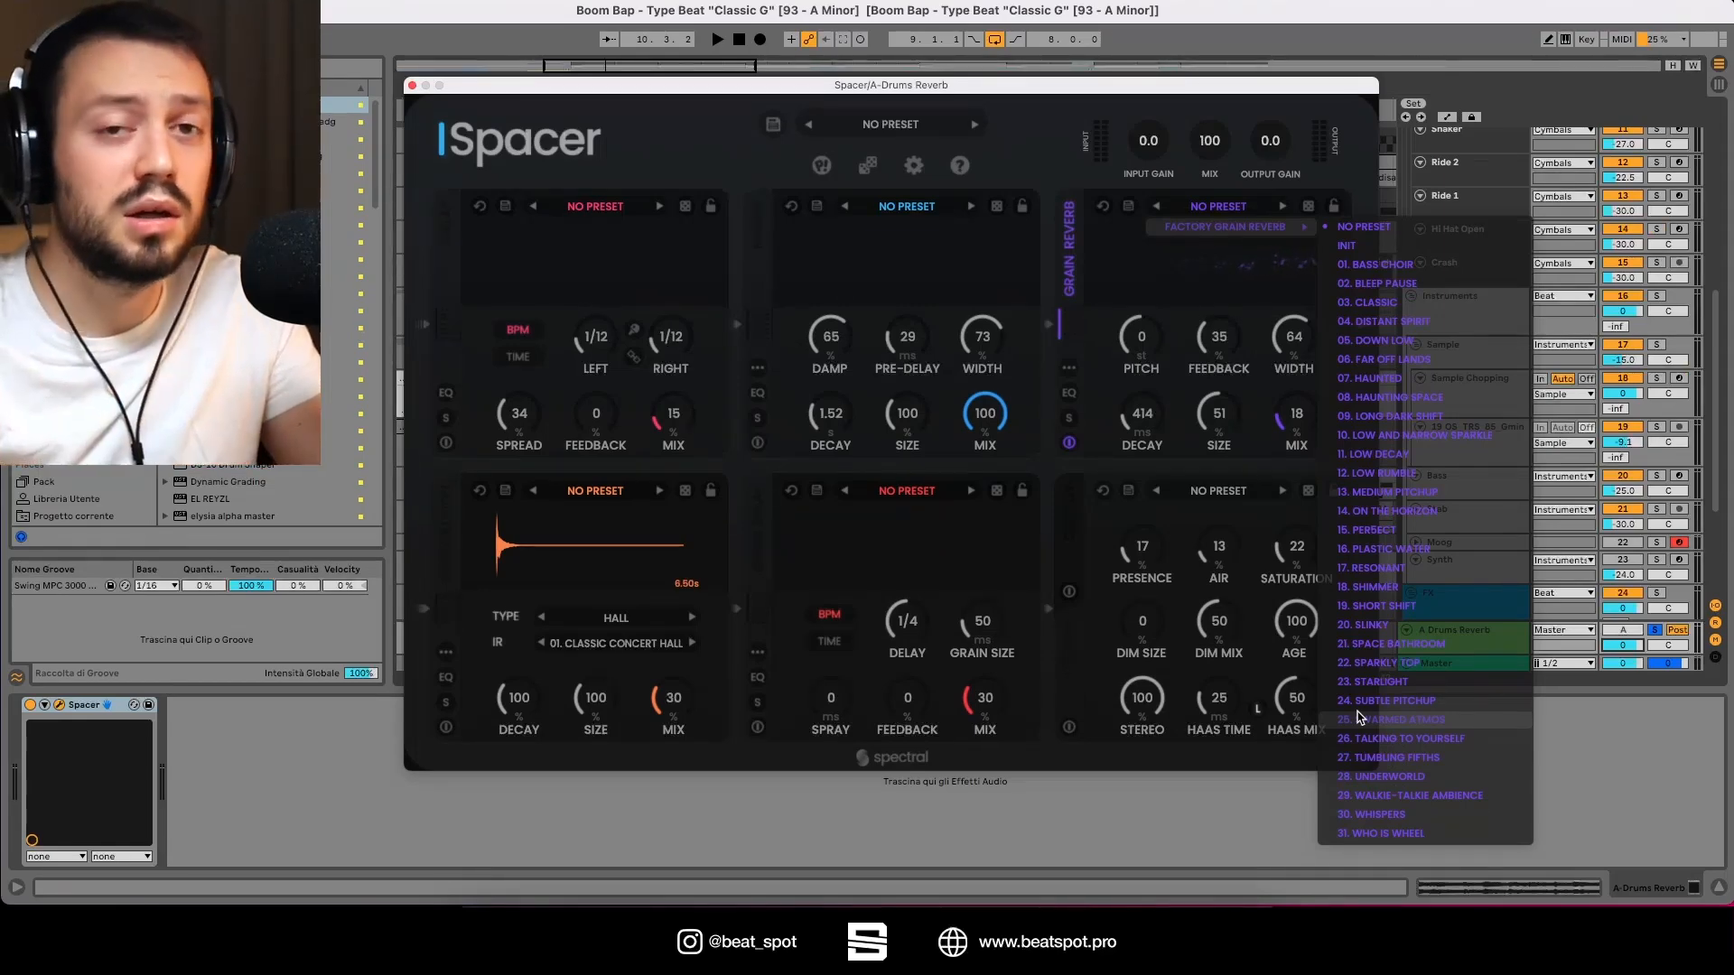
left_click(1157, 279)
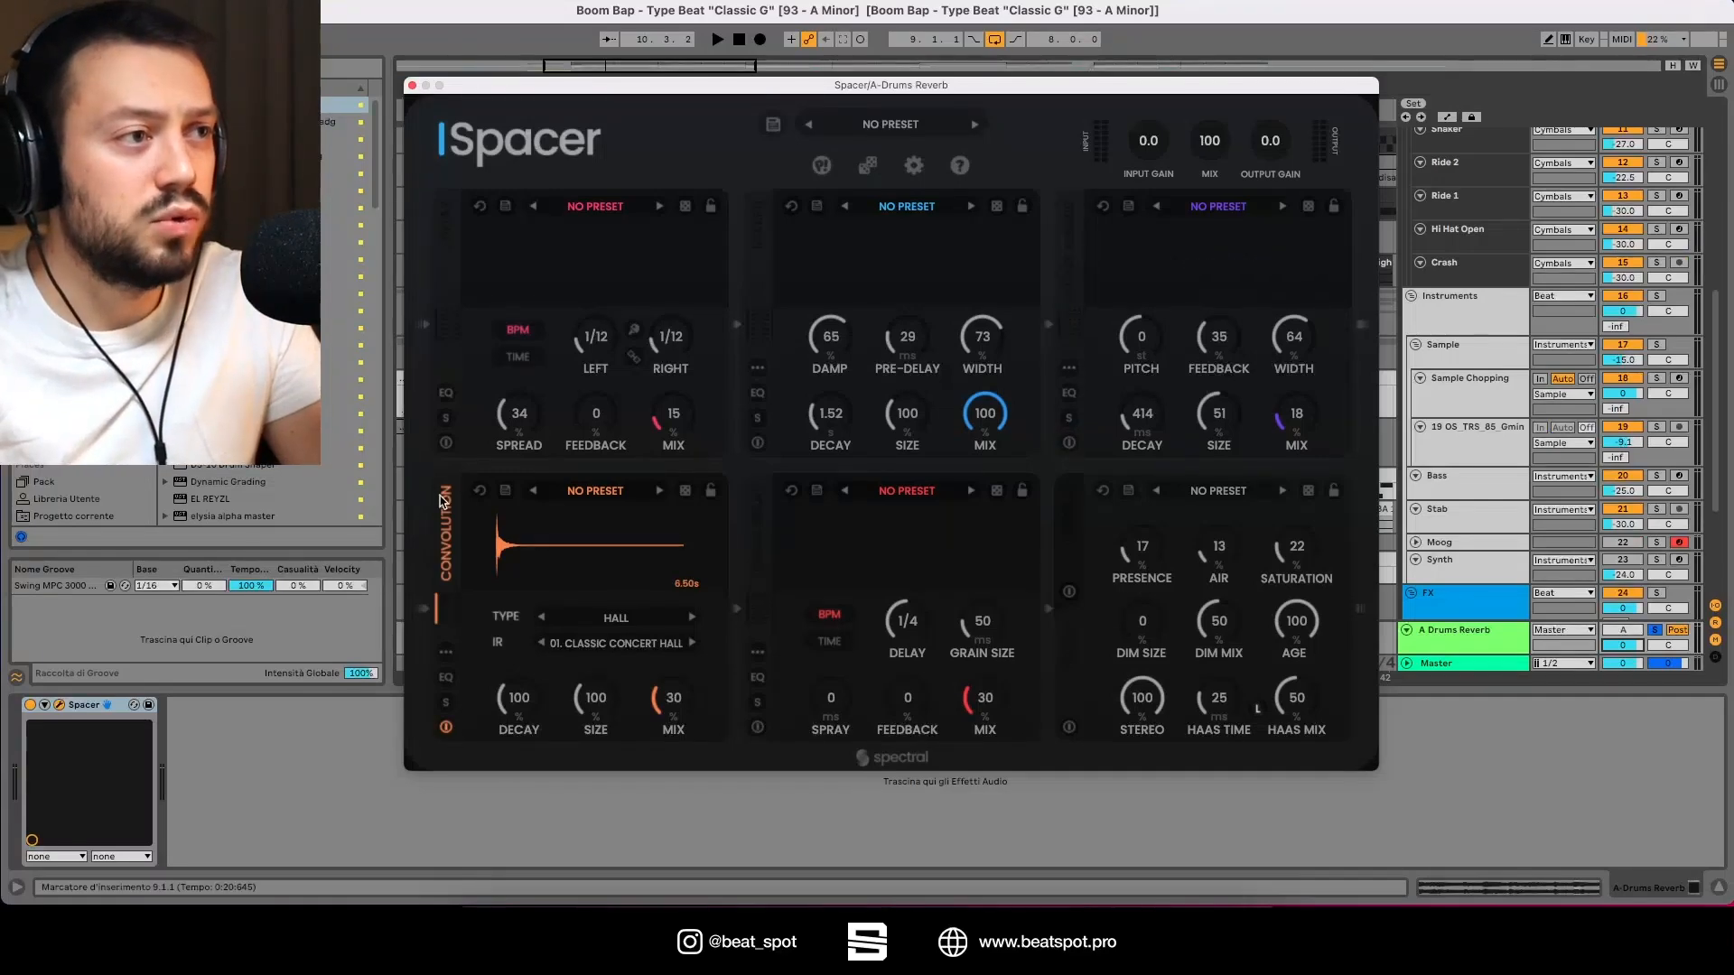
Step: During playback, set the Convolution module's Mix to 76 and browse its Type and IR lists
key("space")
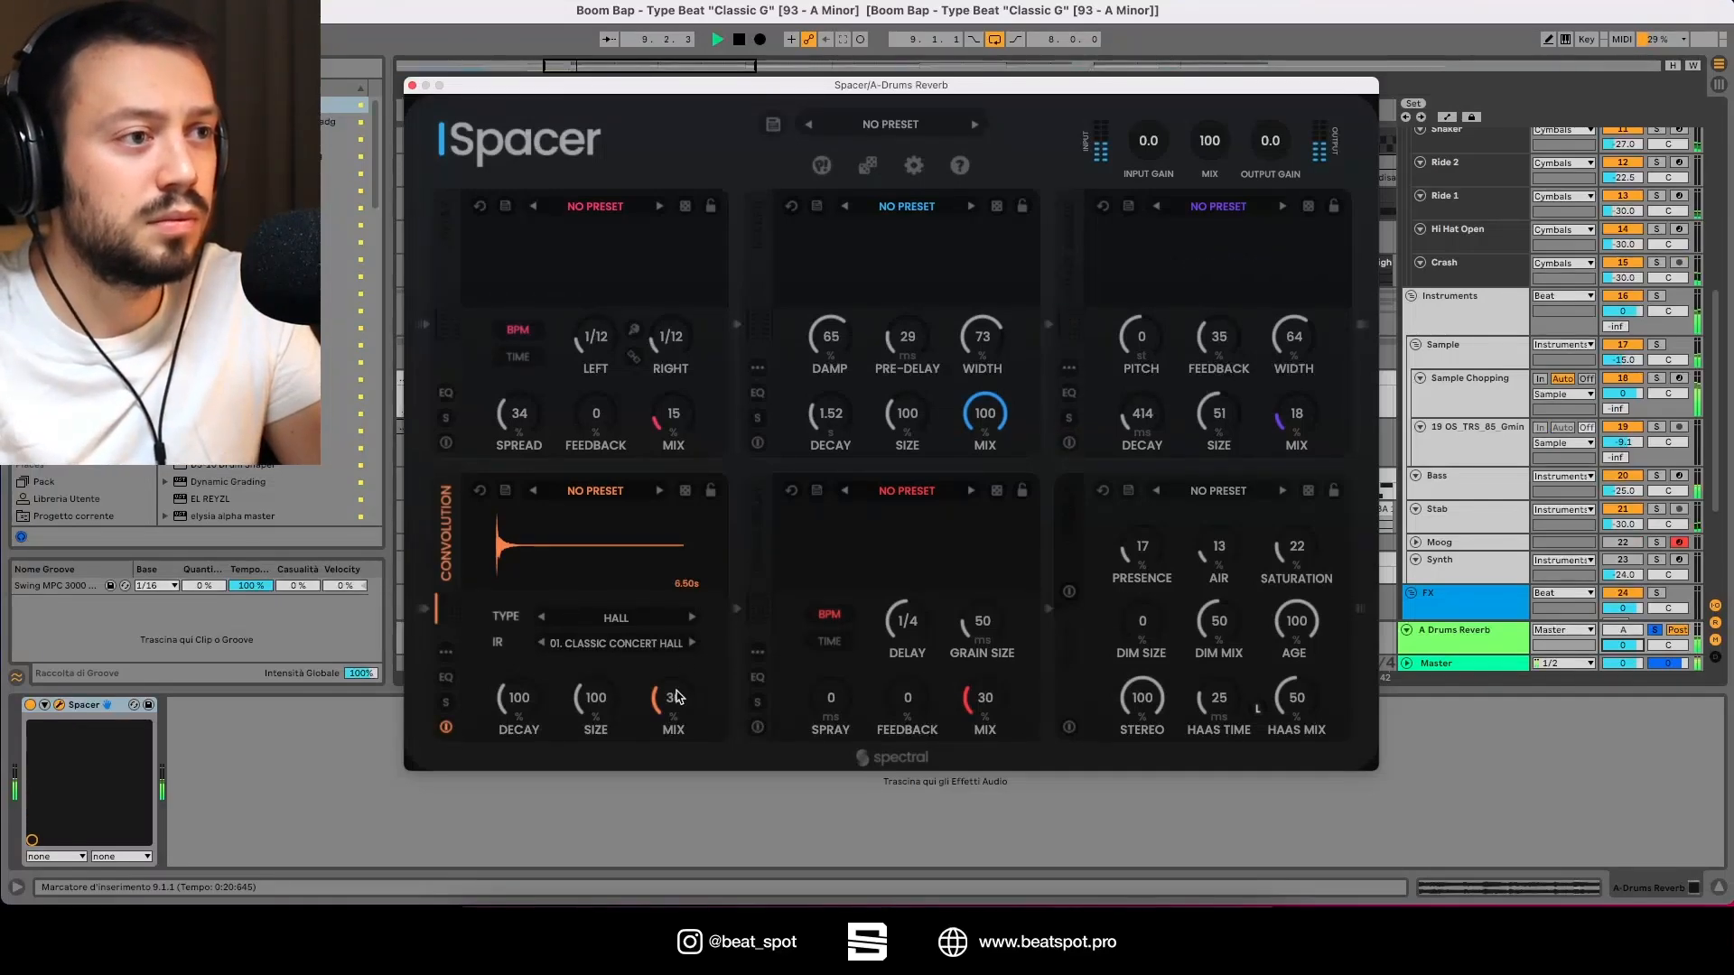
left_click_drag(677, 696, 657, 581)
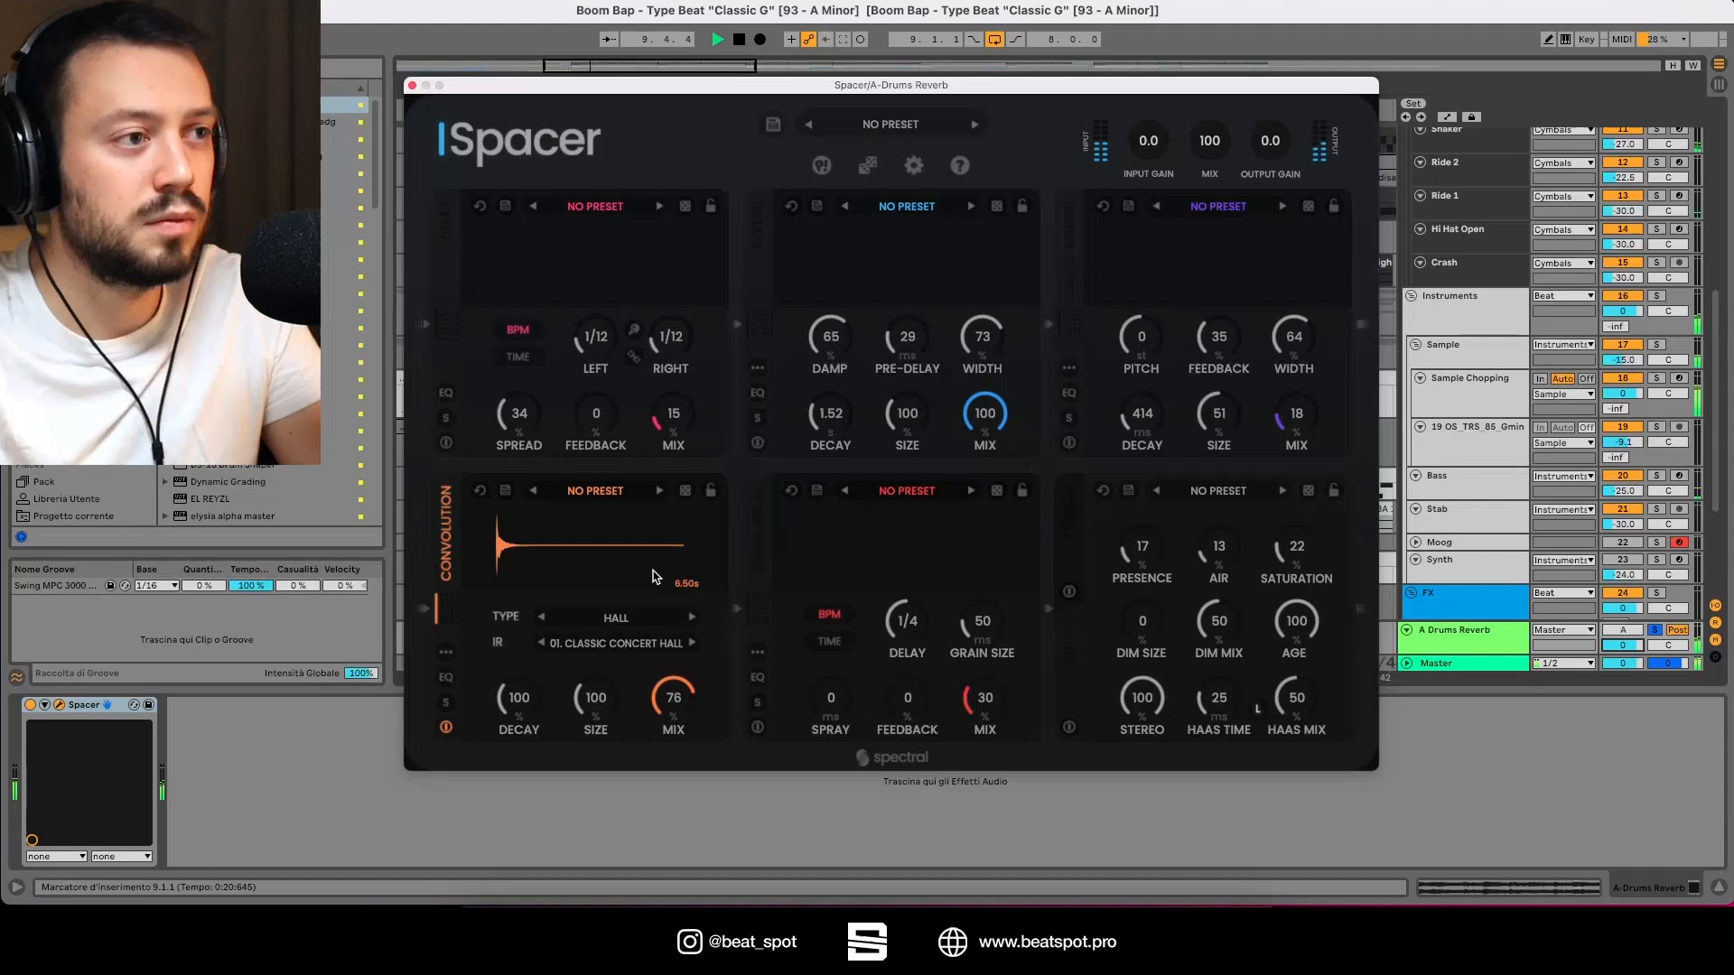
left_click(620, 627)
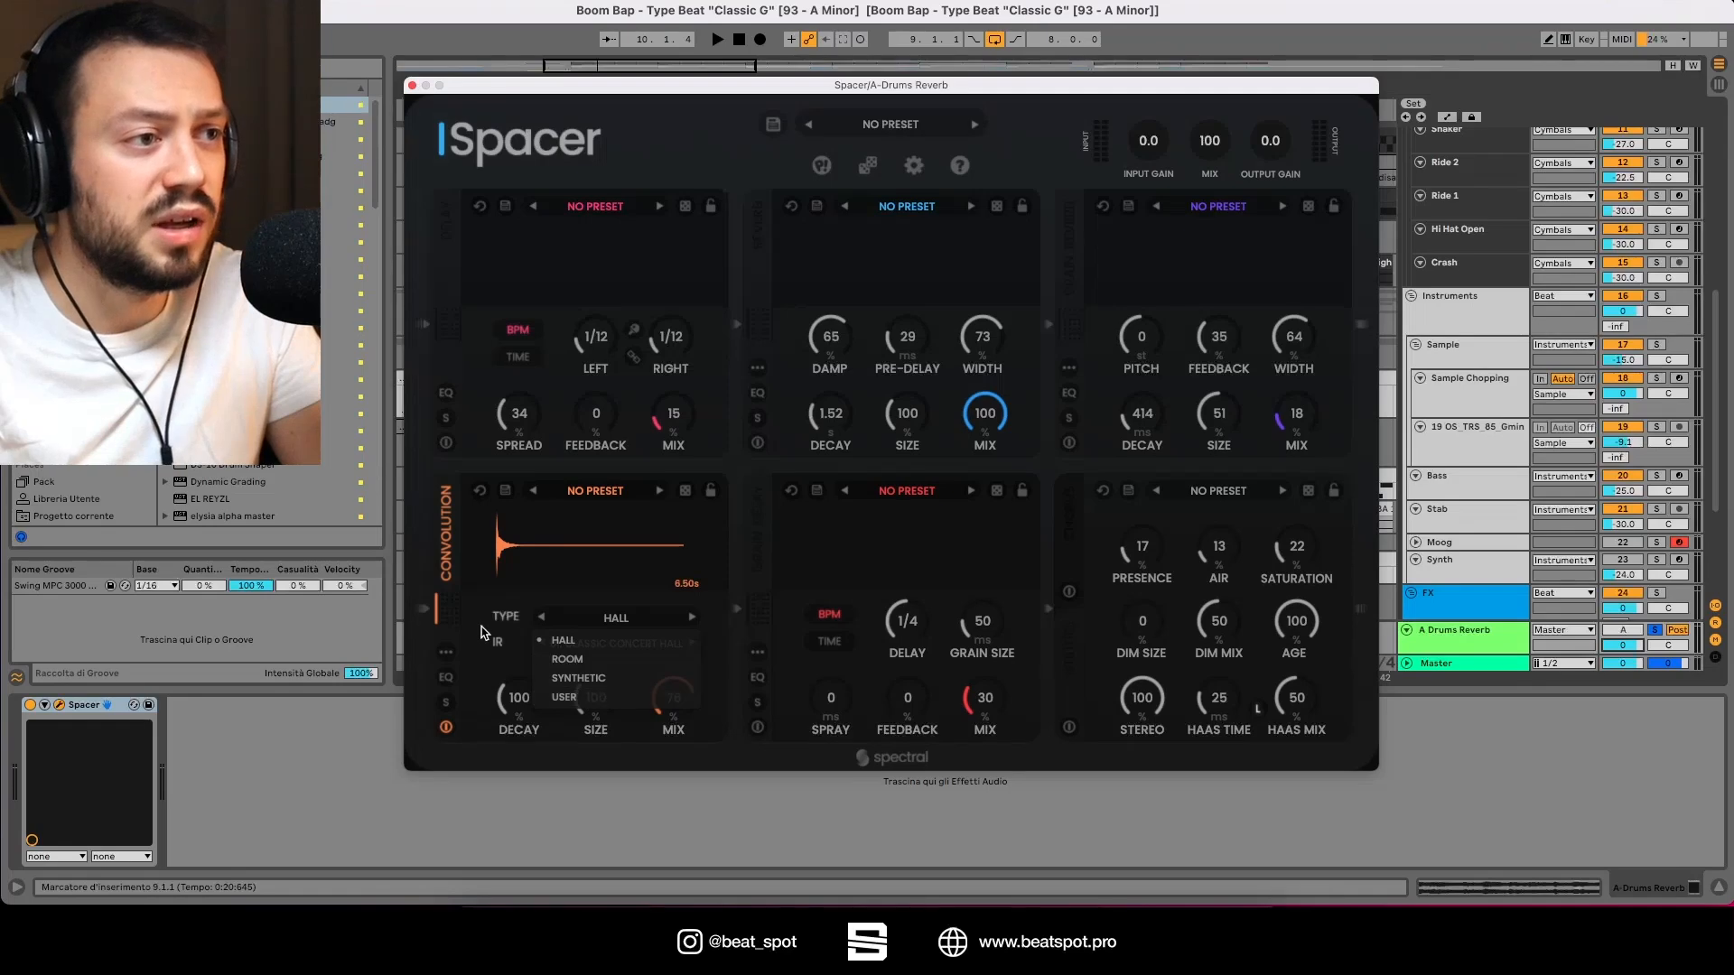
left_click(503, 610)
left_click(595, 644)
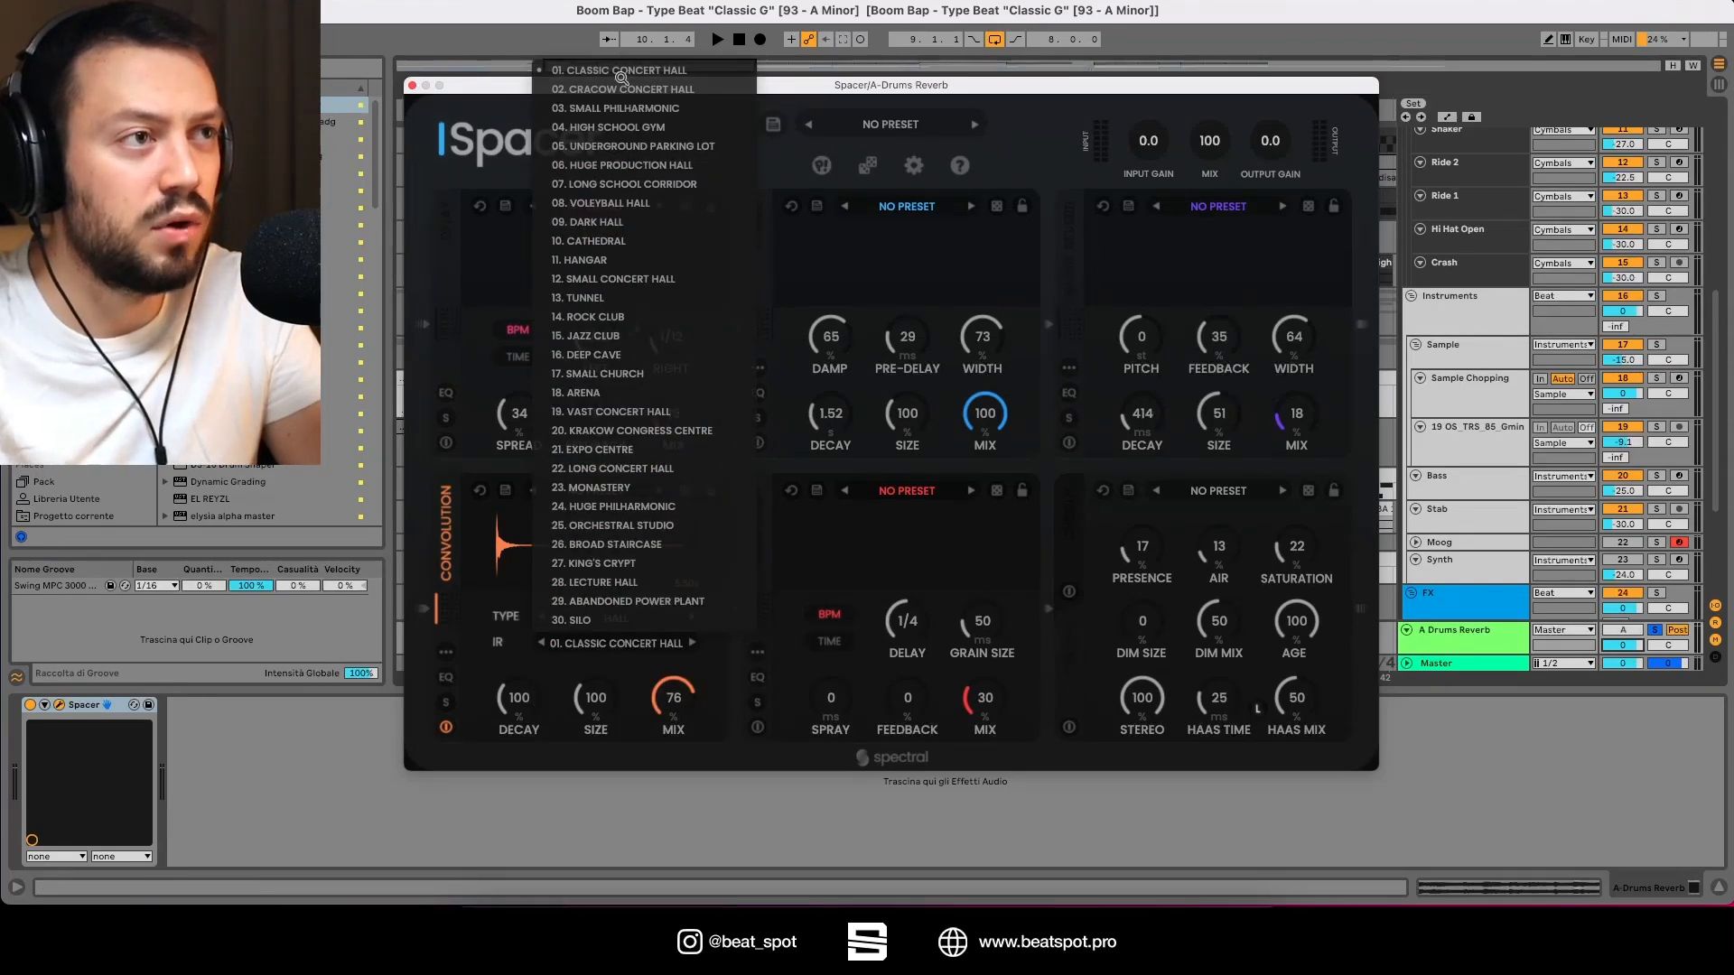
left_click(534, 677)
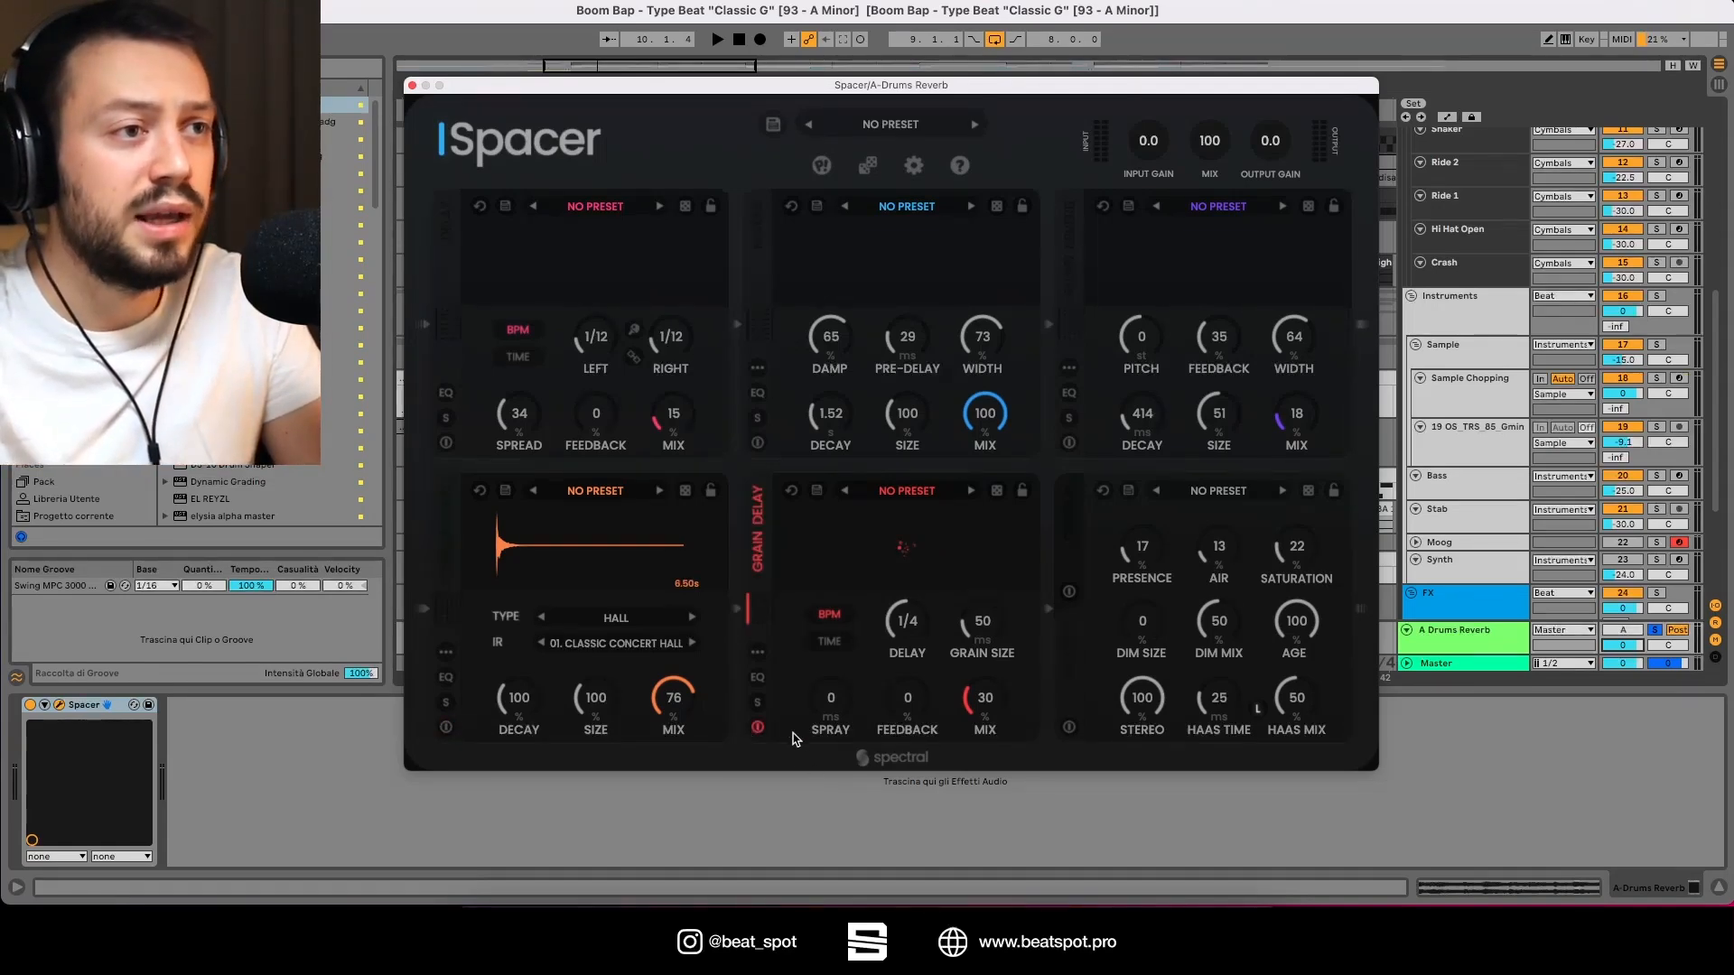
Step: Toggle playback and experiment with the Grain Delay module's Mix, Grain Size and Spray
key("space")
left_click_drag(985, 704, 997, 538)
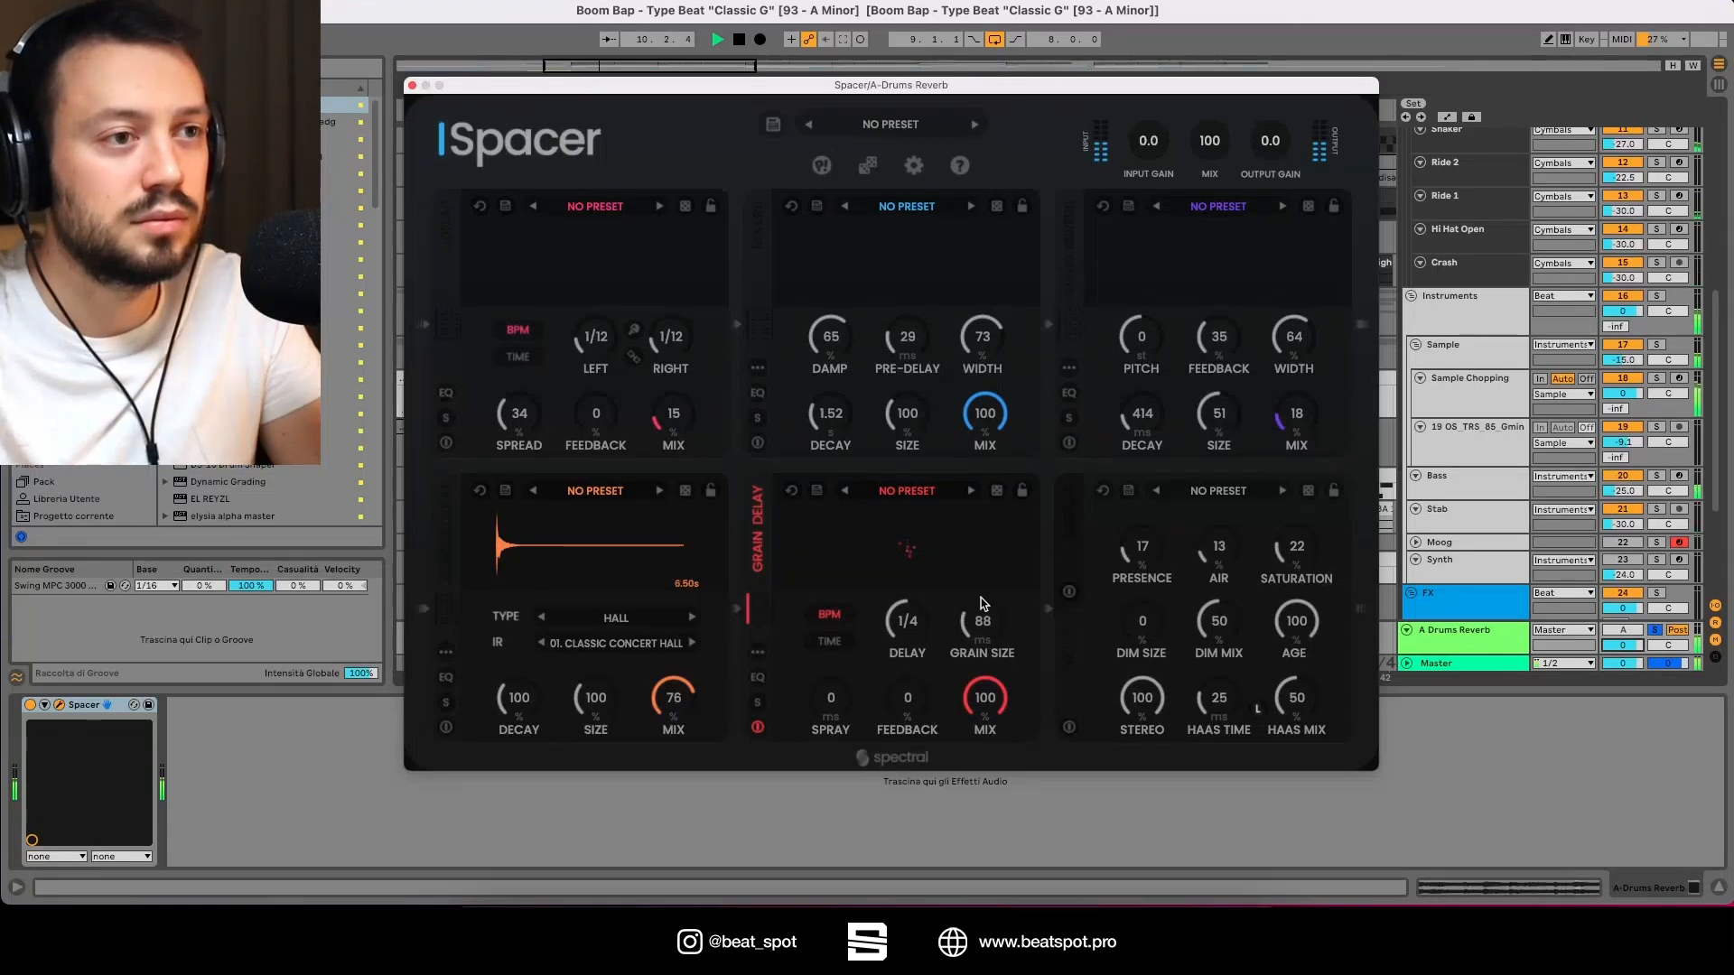
mouse_move(984, 603)
left_mouse_down()
mouse_move(987, 455)
mouse_move(970, 617)
left_mouse_up()
mouse_move(830, 712)
left_mouse_down()
mouse_move(842, 547)
mouse_move(832, 626)
left_mouse_up()
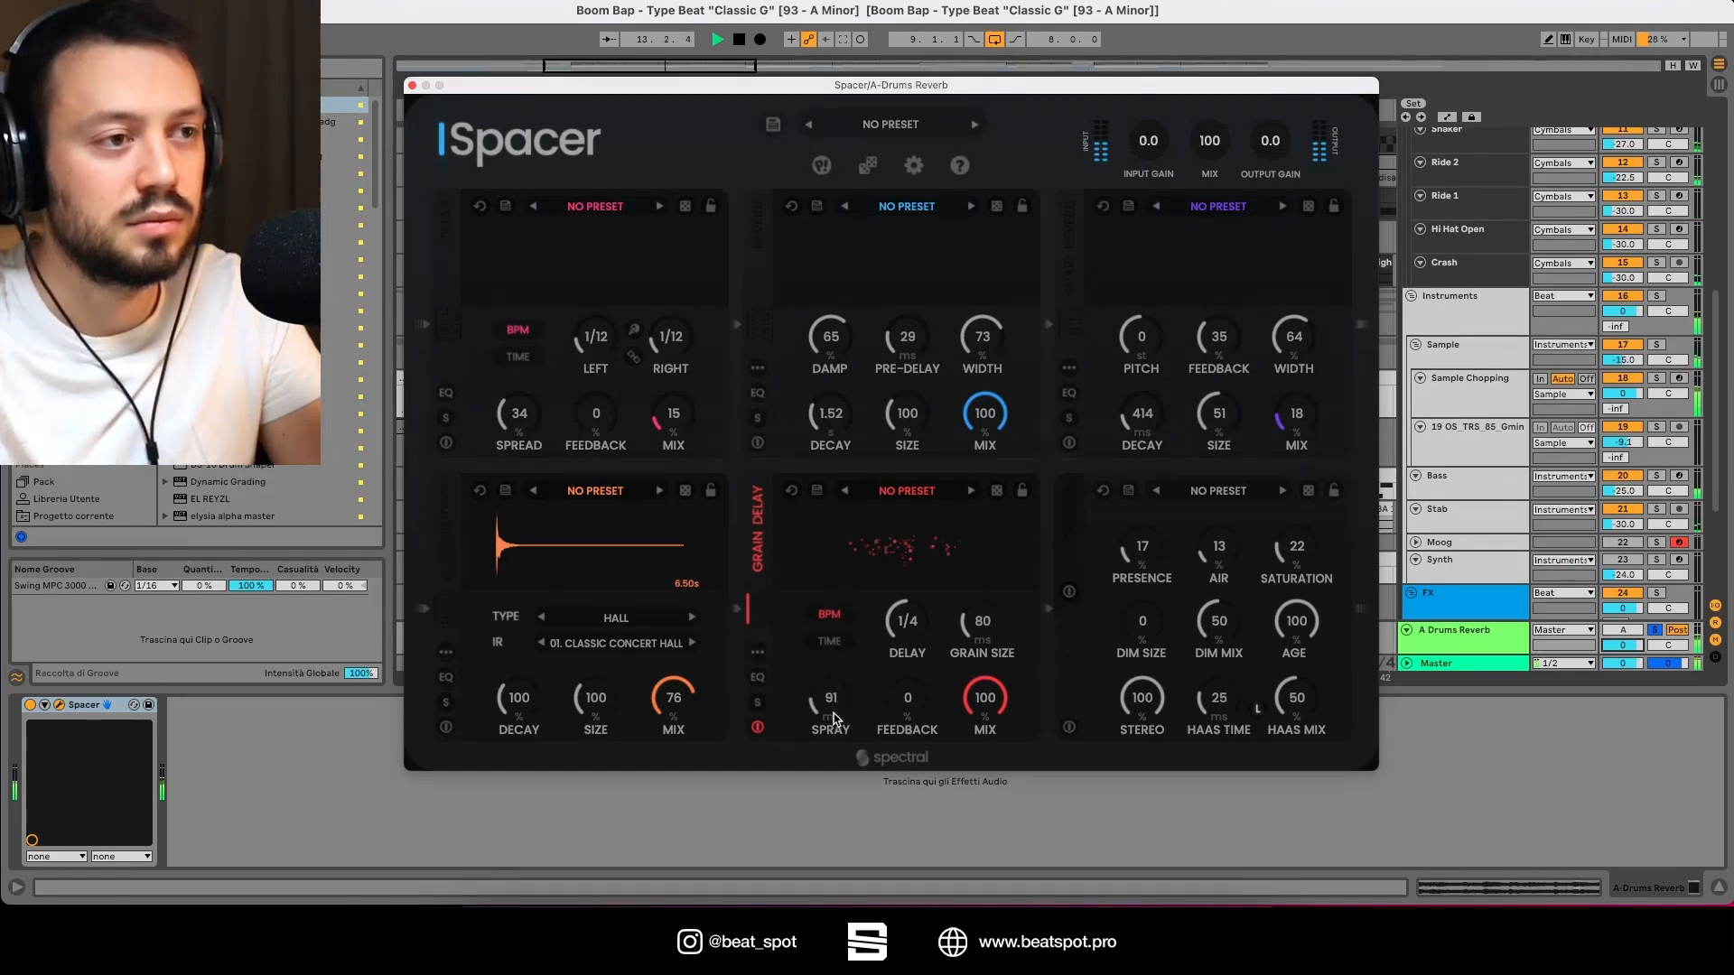
left_click_drag(982, 619, 1005, 517)
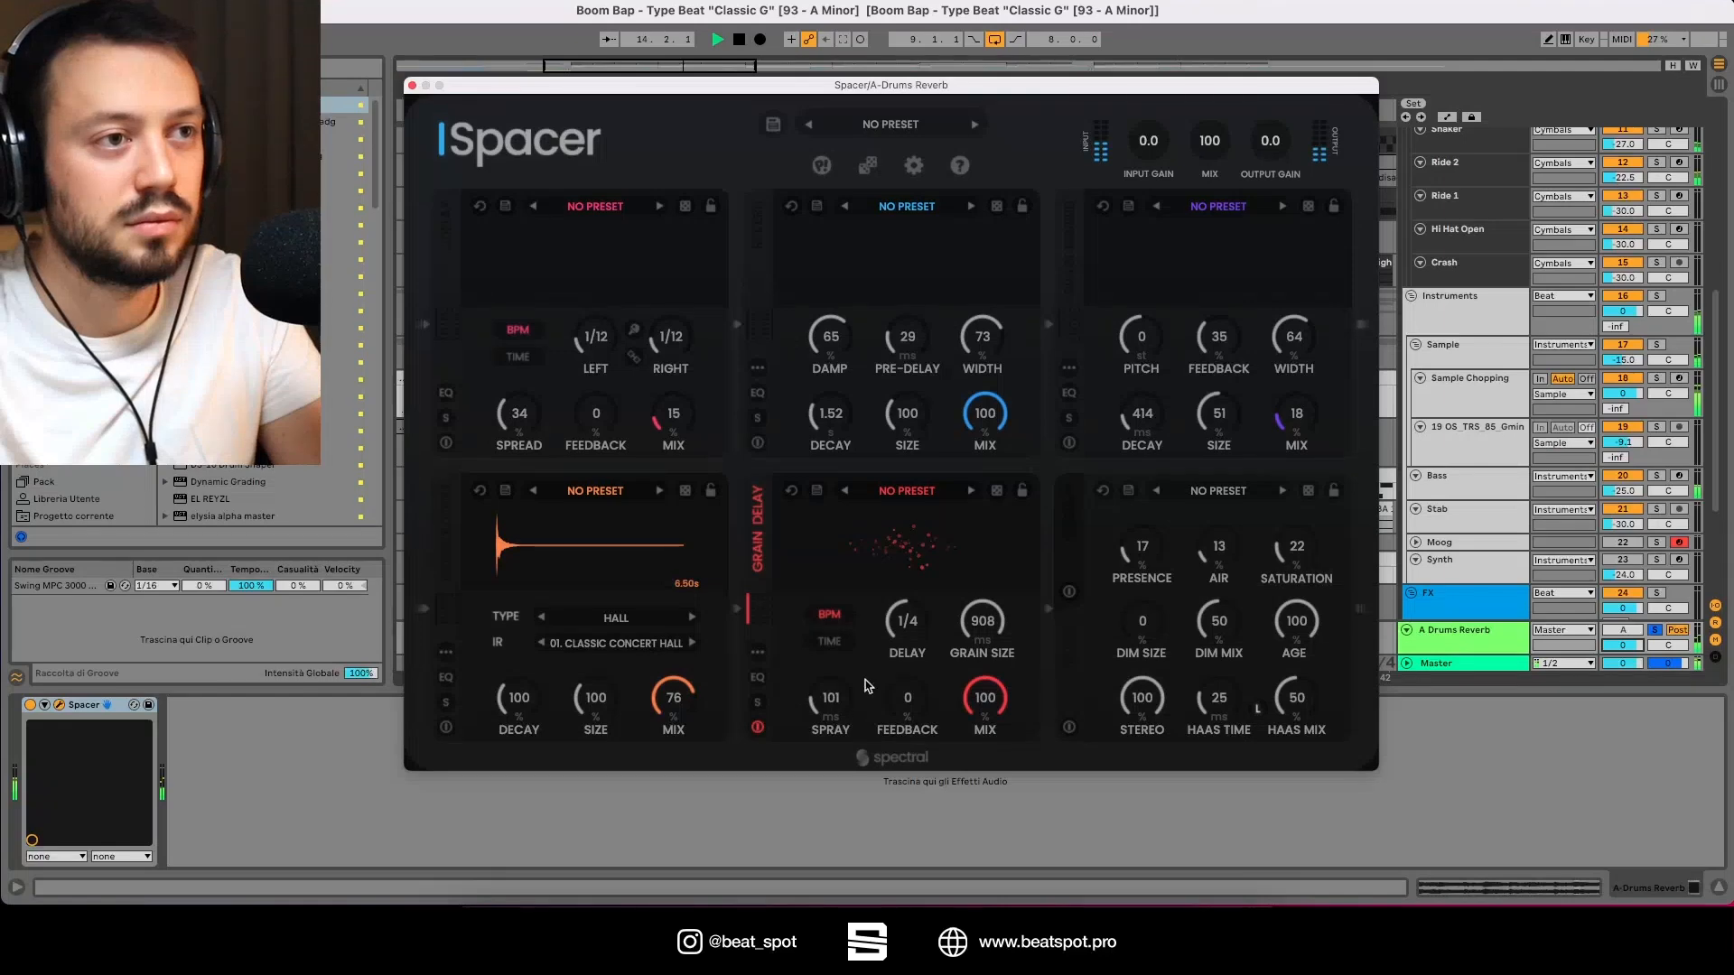
mouse_move(826, 718)
left_mouse_down()
mouse_move(819, 733)
mouse_move(842, 716)
left_mouse_up()
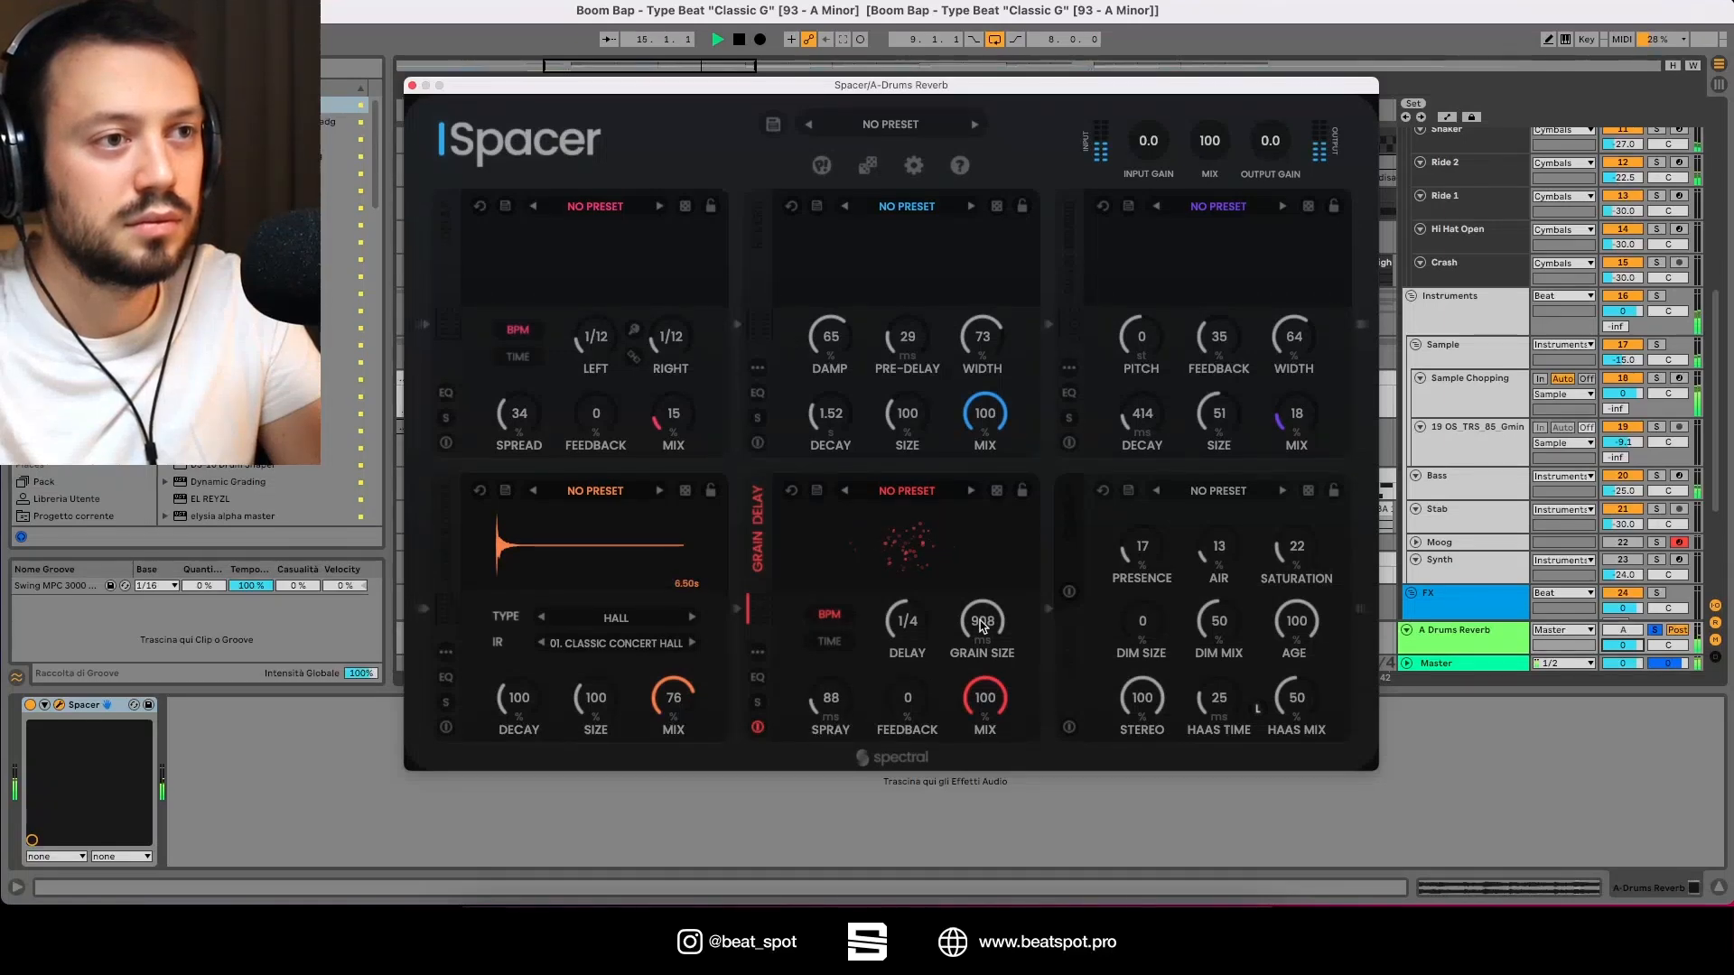
left_click_drag(983, 624, 966, 675)
Step: Step through the Grain Delay presets to load 03. ARPEGGIATED VOICES IN..
left_click(971, 492)
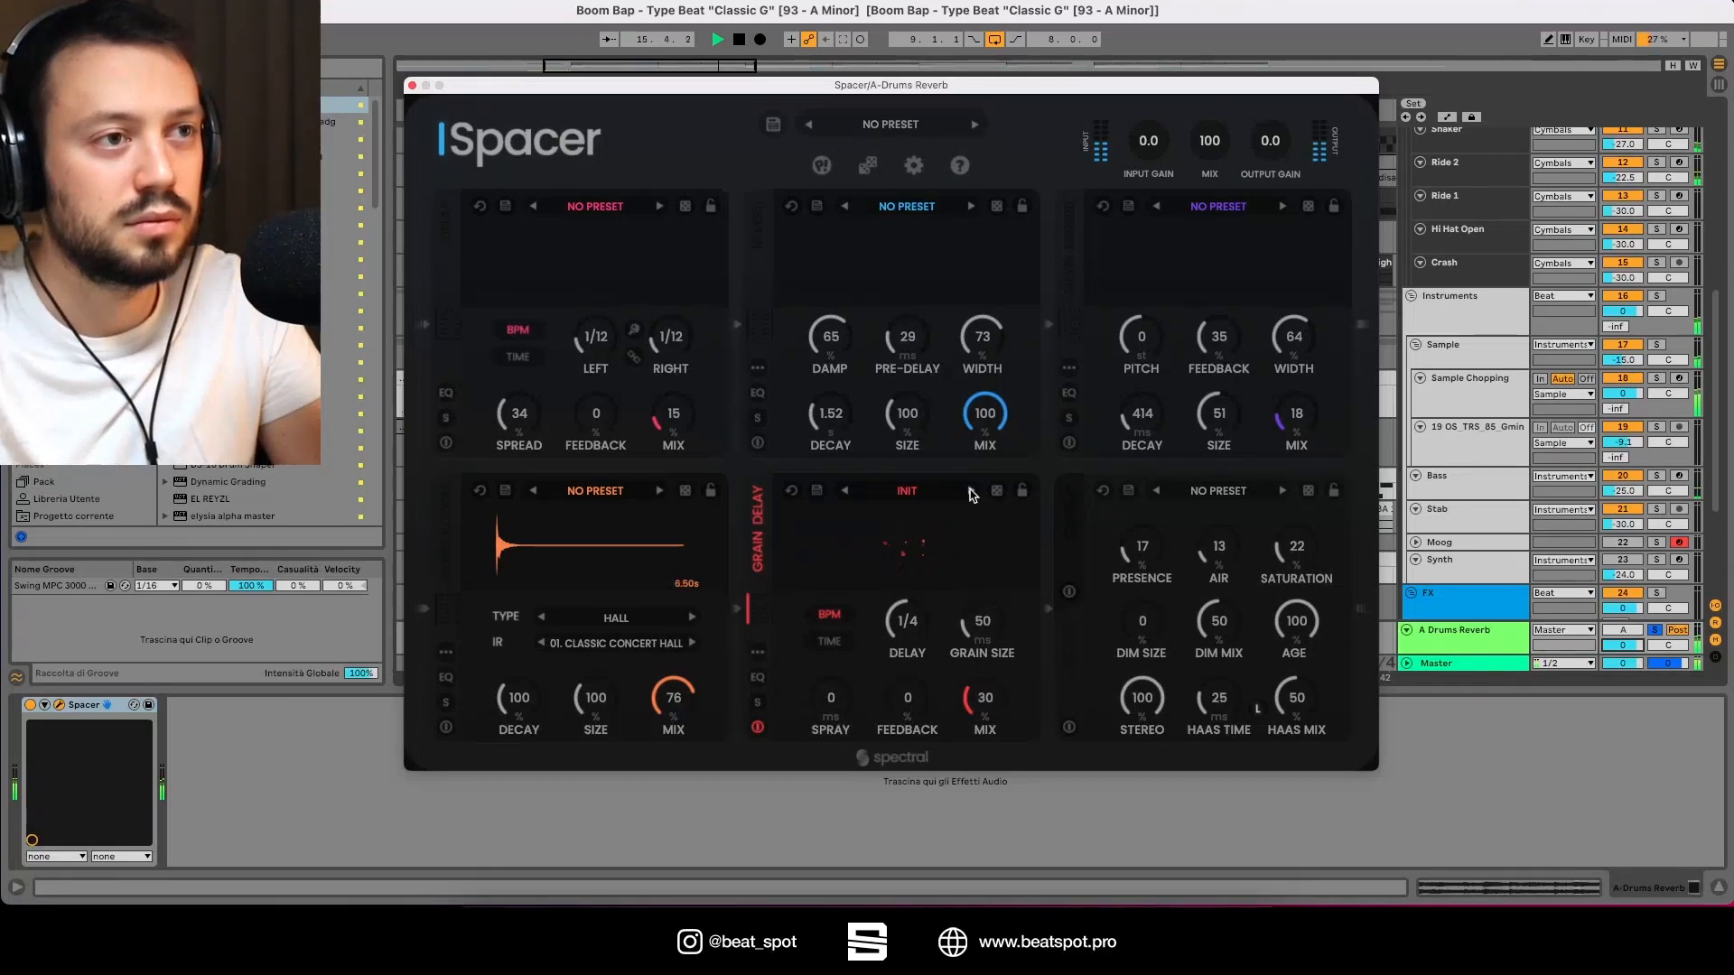
left_click(971, 491)
left_click(971, 491)
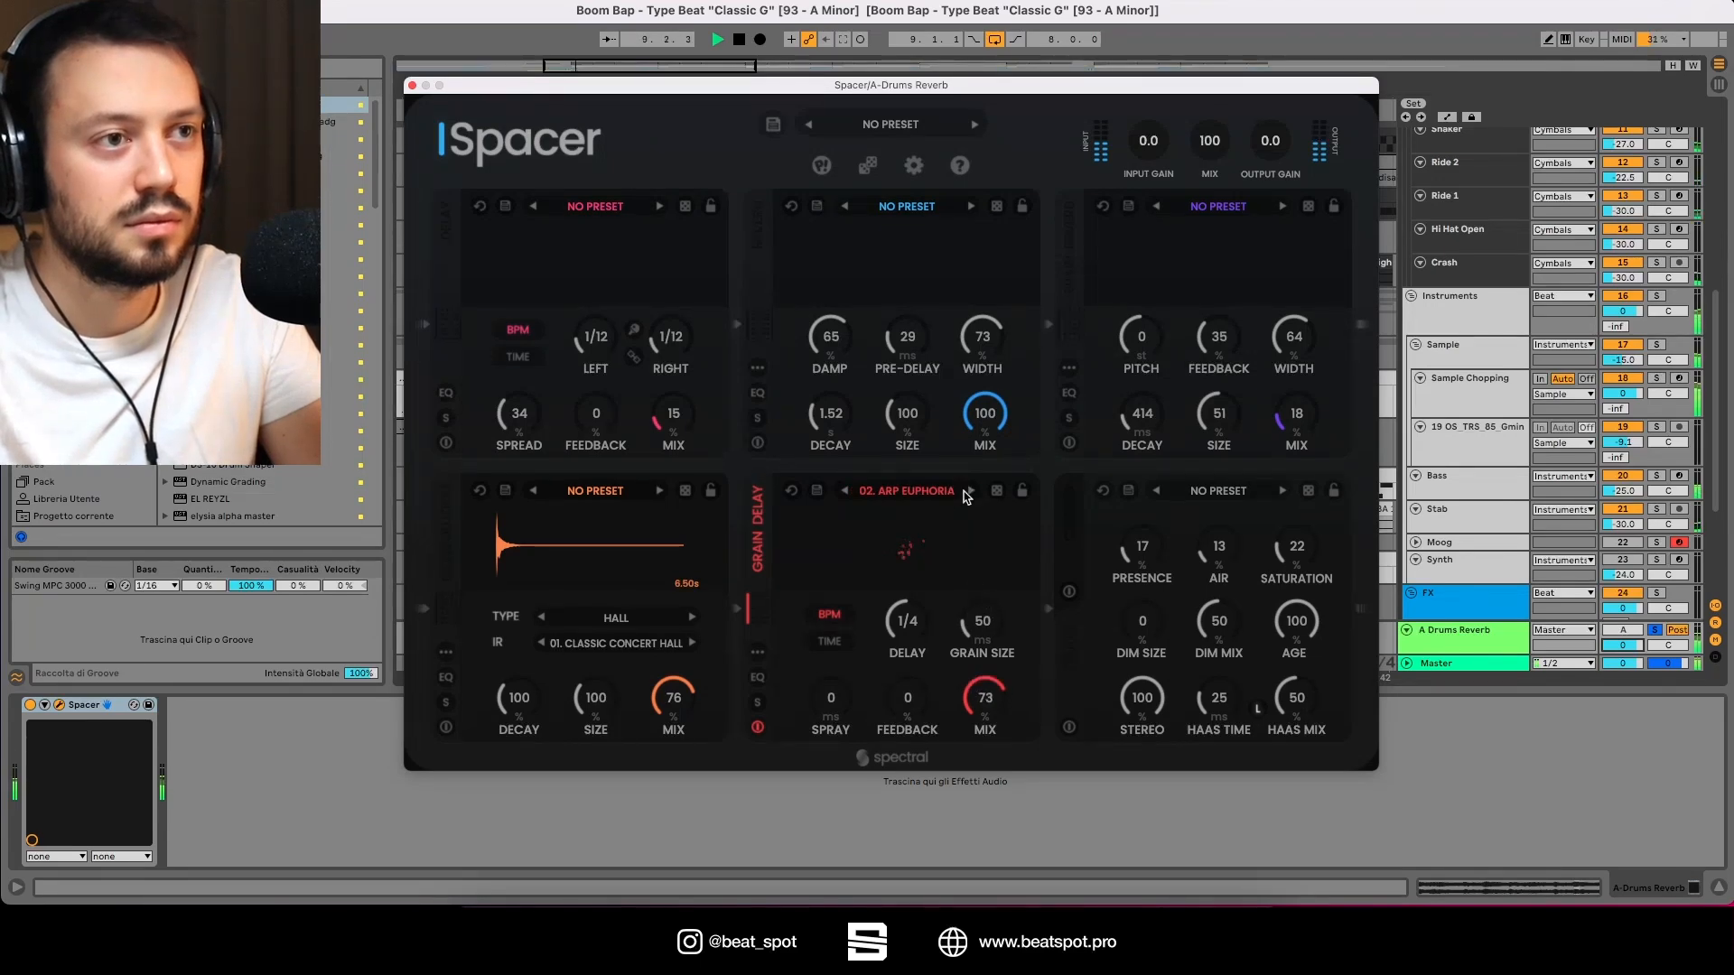
left_click(970, 493)
left_click_drag(900, 673, 896, 633)
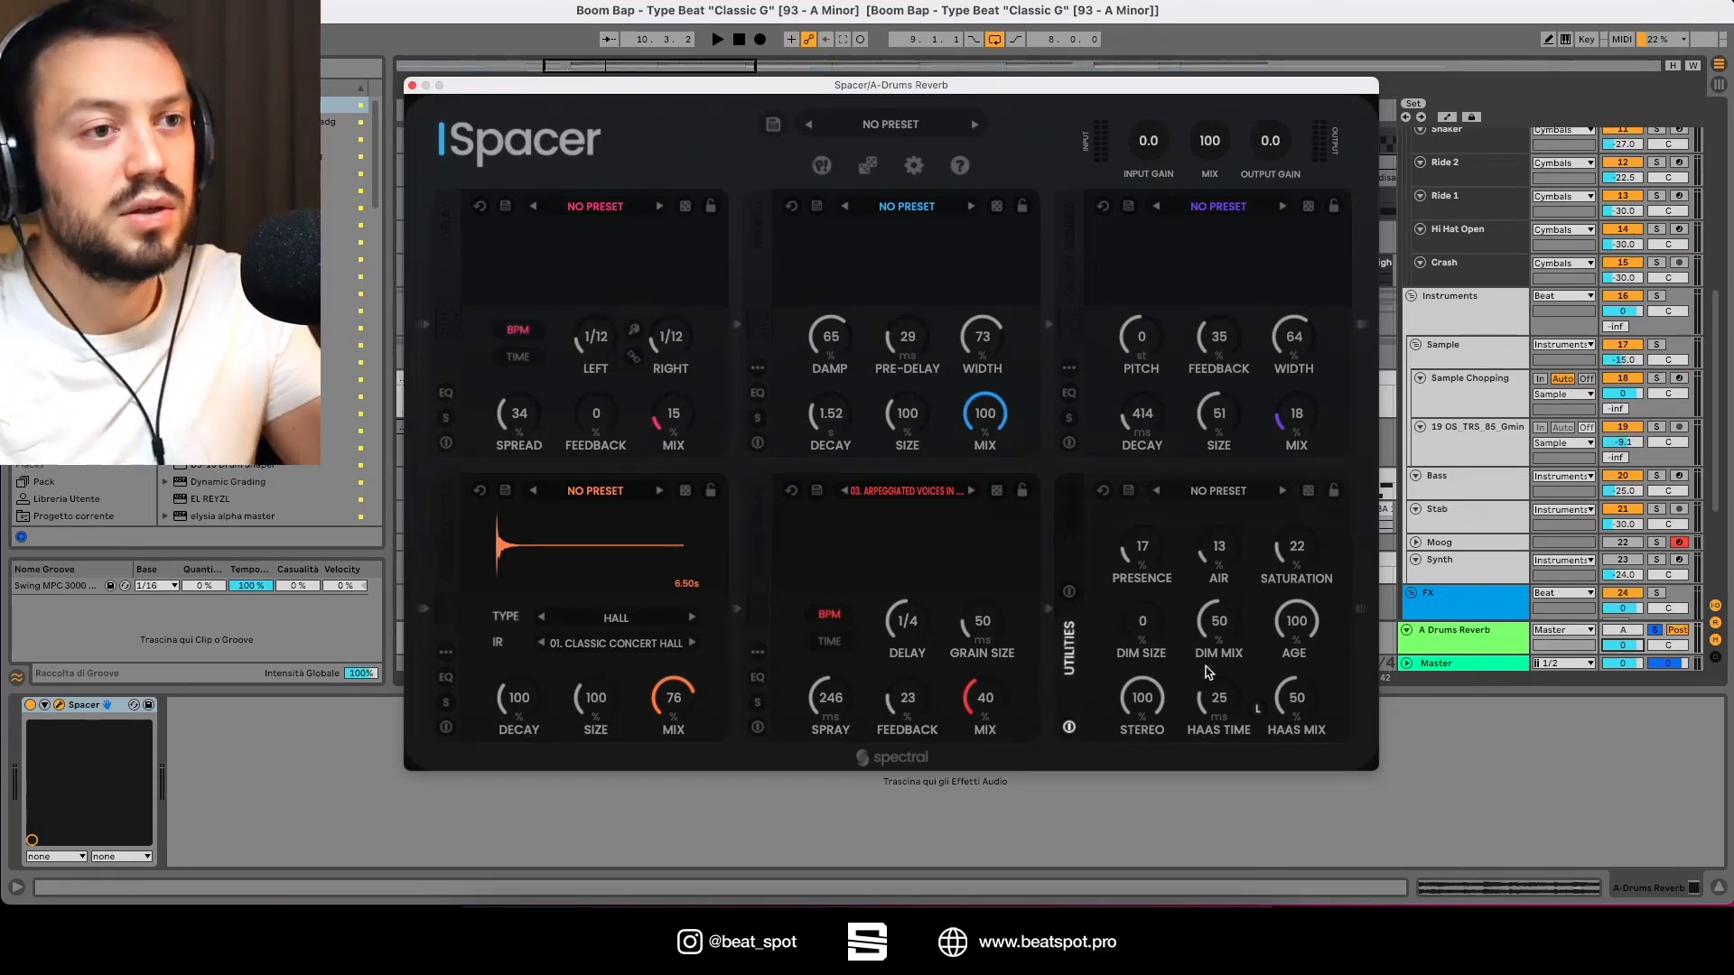
Step: During playback, set the Utilities module's Presence to 32, Air 17, Saturation 19, Dim Mix 48, Age 97 and Stereo 59
key("space")
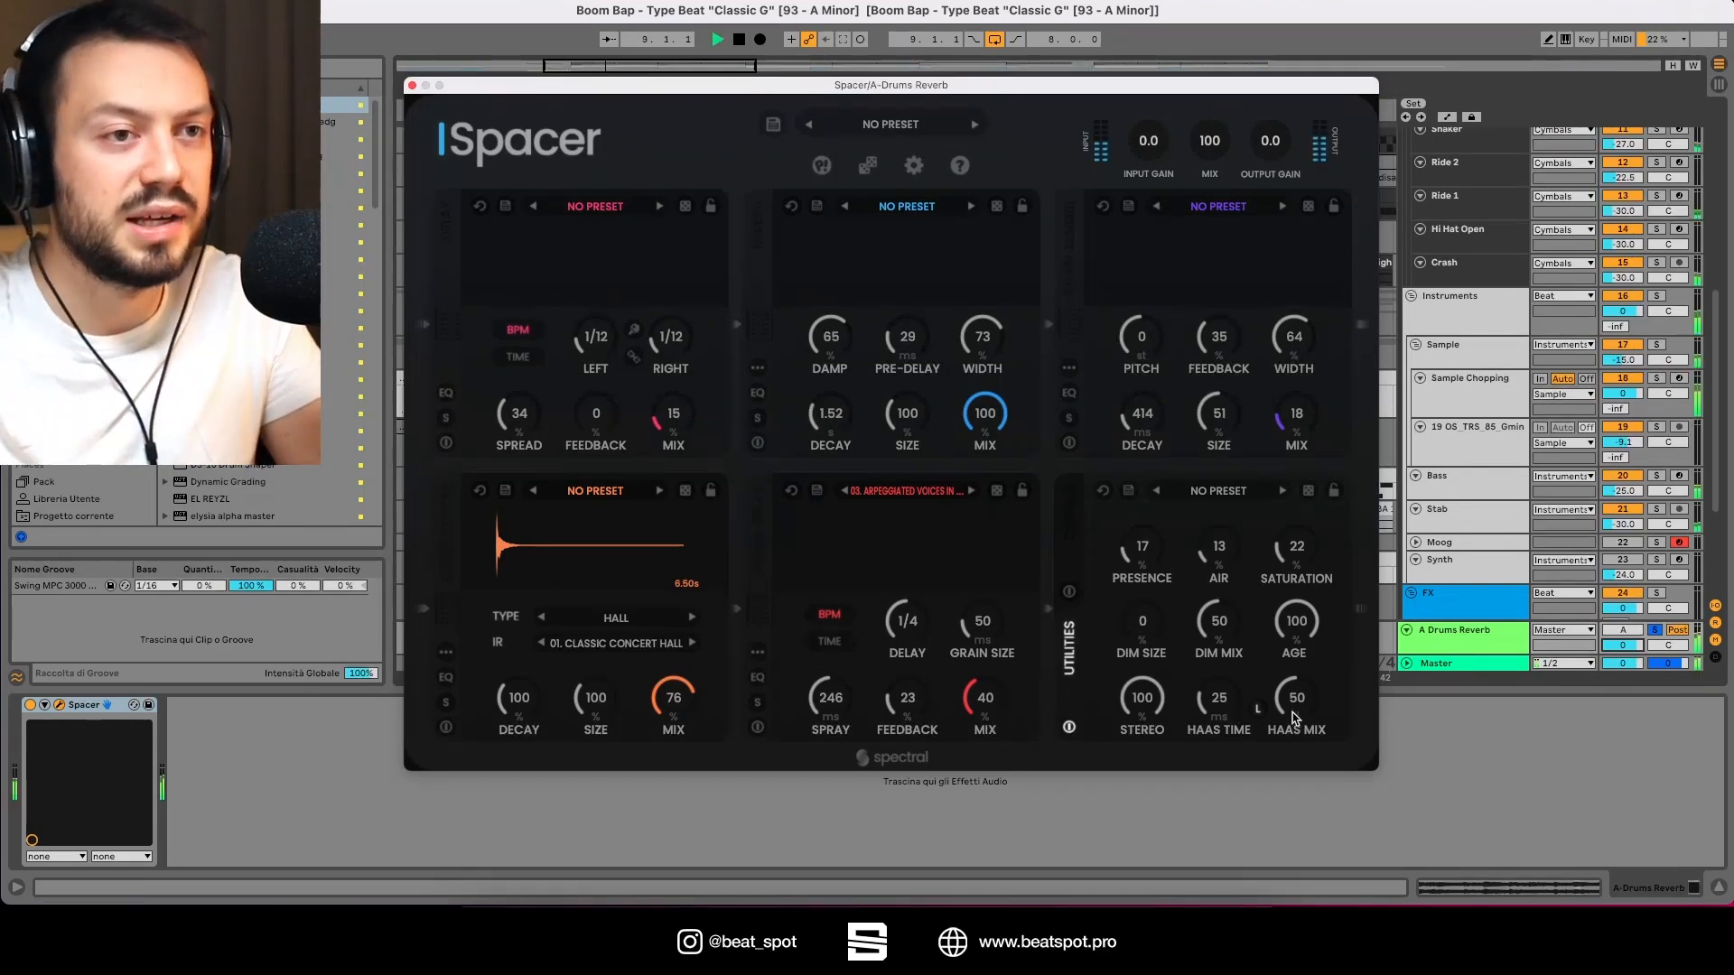
mouse_move(1296, 723)
left_mouse_down()
mouse_move(1306, 614)
mouse_move(1274, 824)
mouse_move(1287, 707)
left_mouse_up()
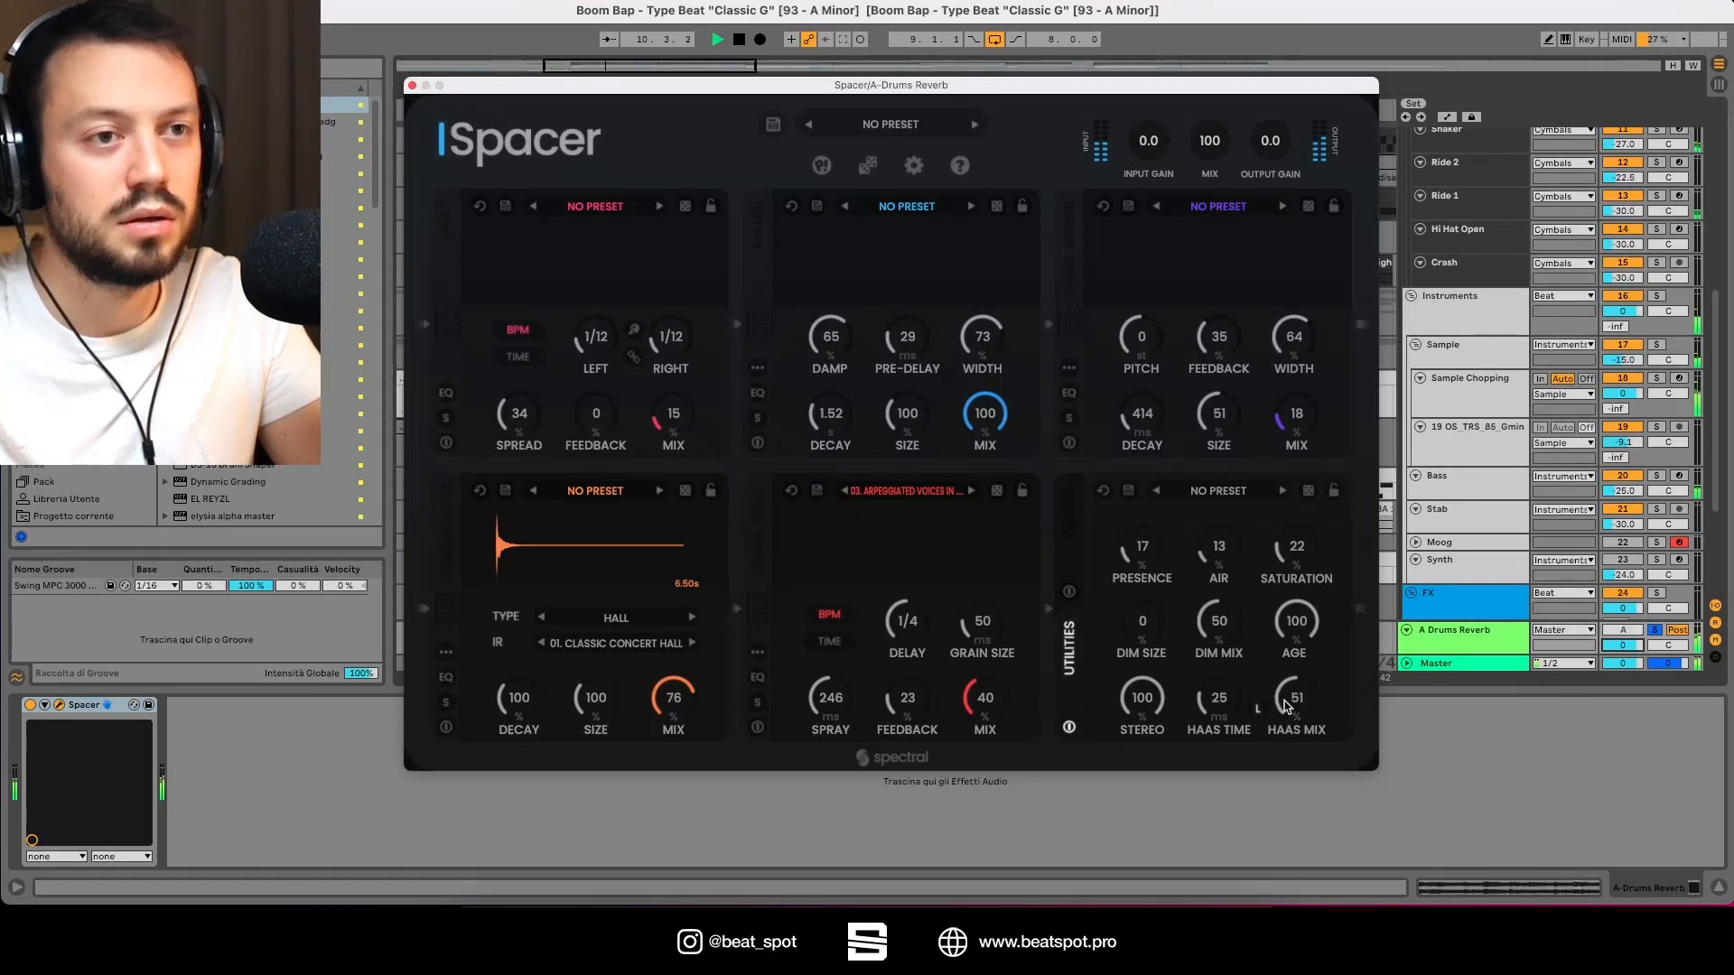
left_click_drag(1290, 607, 1141, 531)
left_click_drag(1211, 623, 1145, 461)
left_click_drag(1219, 626, 1218, 550)
left_click_drag(1140, 625, 1121, 675)
left_click_drag(1218, 624, 1202, 662)
left_click_drag(1120, 621, 1125, 788)
Step: Set the Utilities module's Haas Time to 31 and Haas Mix to 51
left_click_drag(1205, 718, 1221, 623)
left_click_drag(1300, 694, 1313, 605)
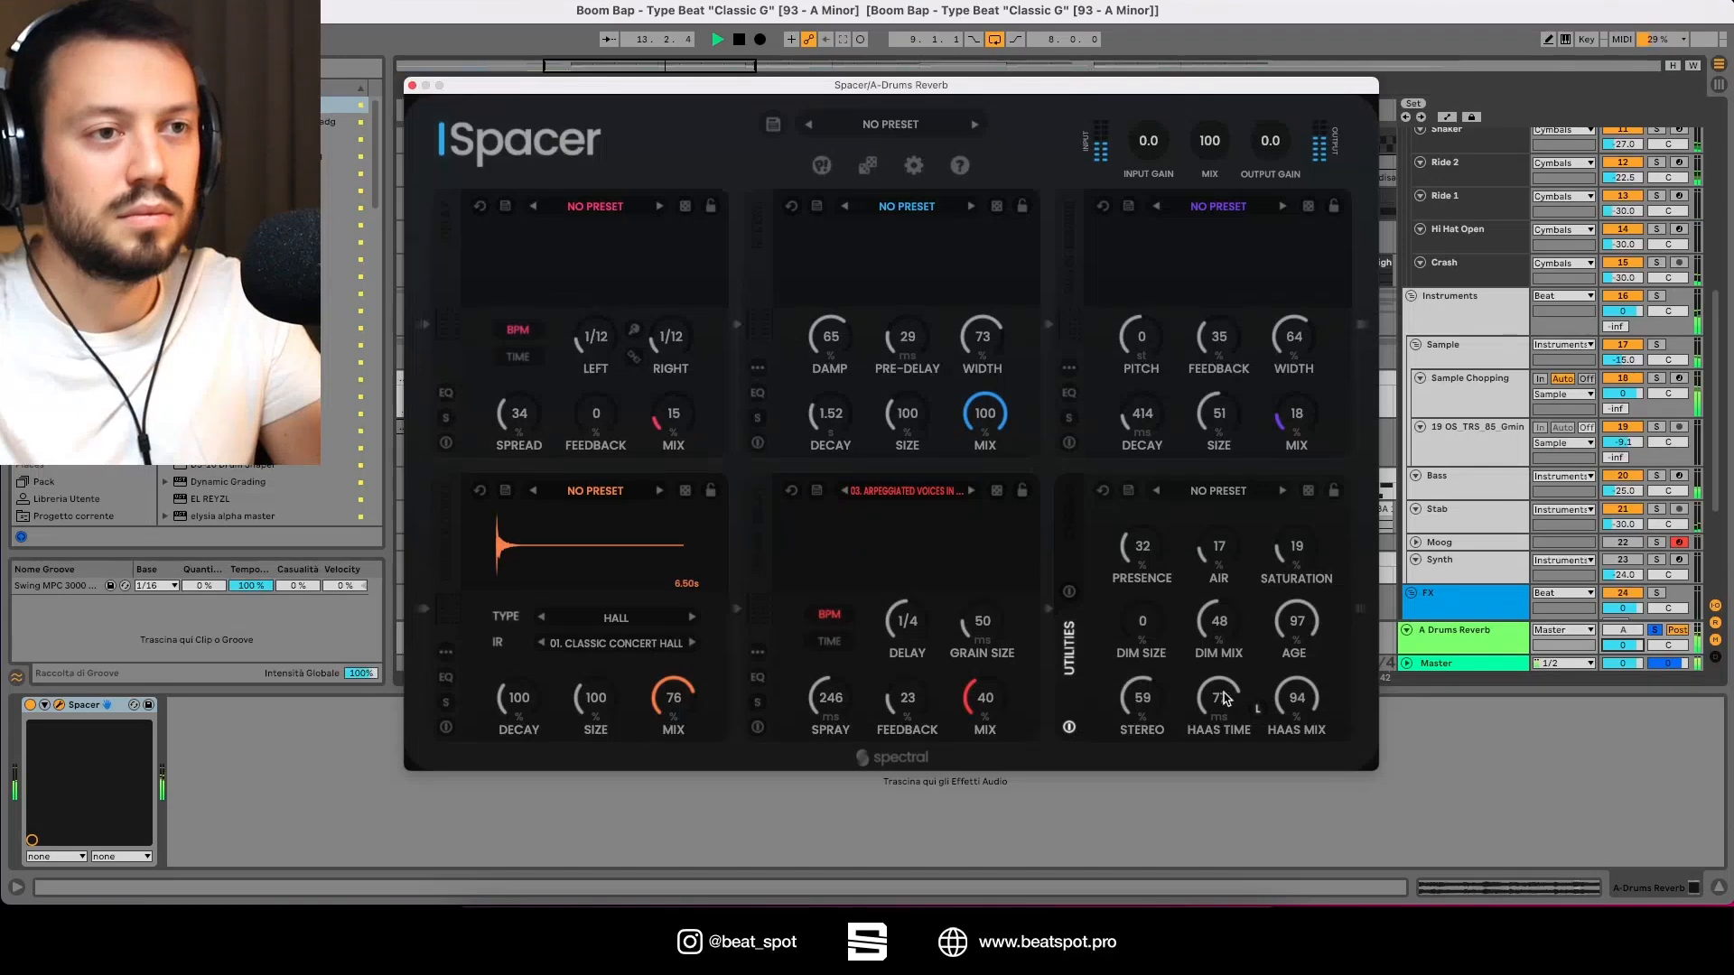
left_click_drag(1227, 699, 1186, 760)
left_click_drag(1300, 711, 1277, 778)
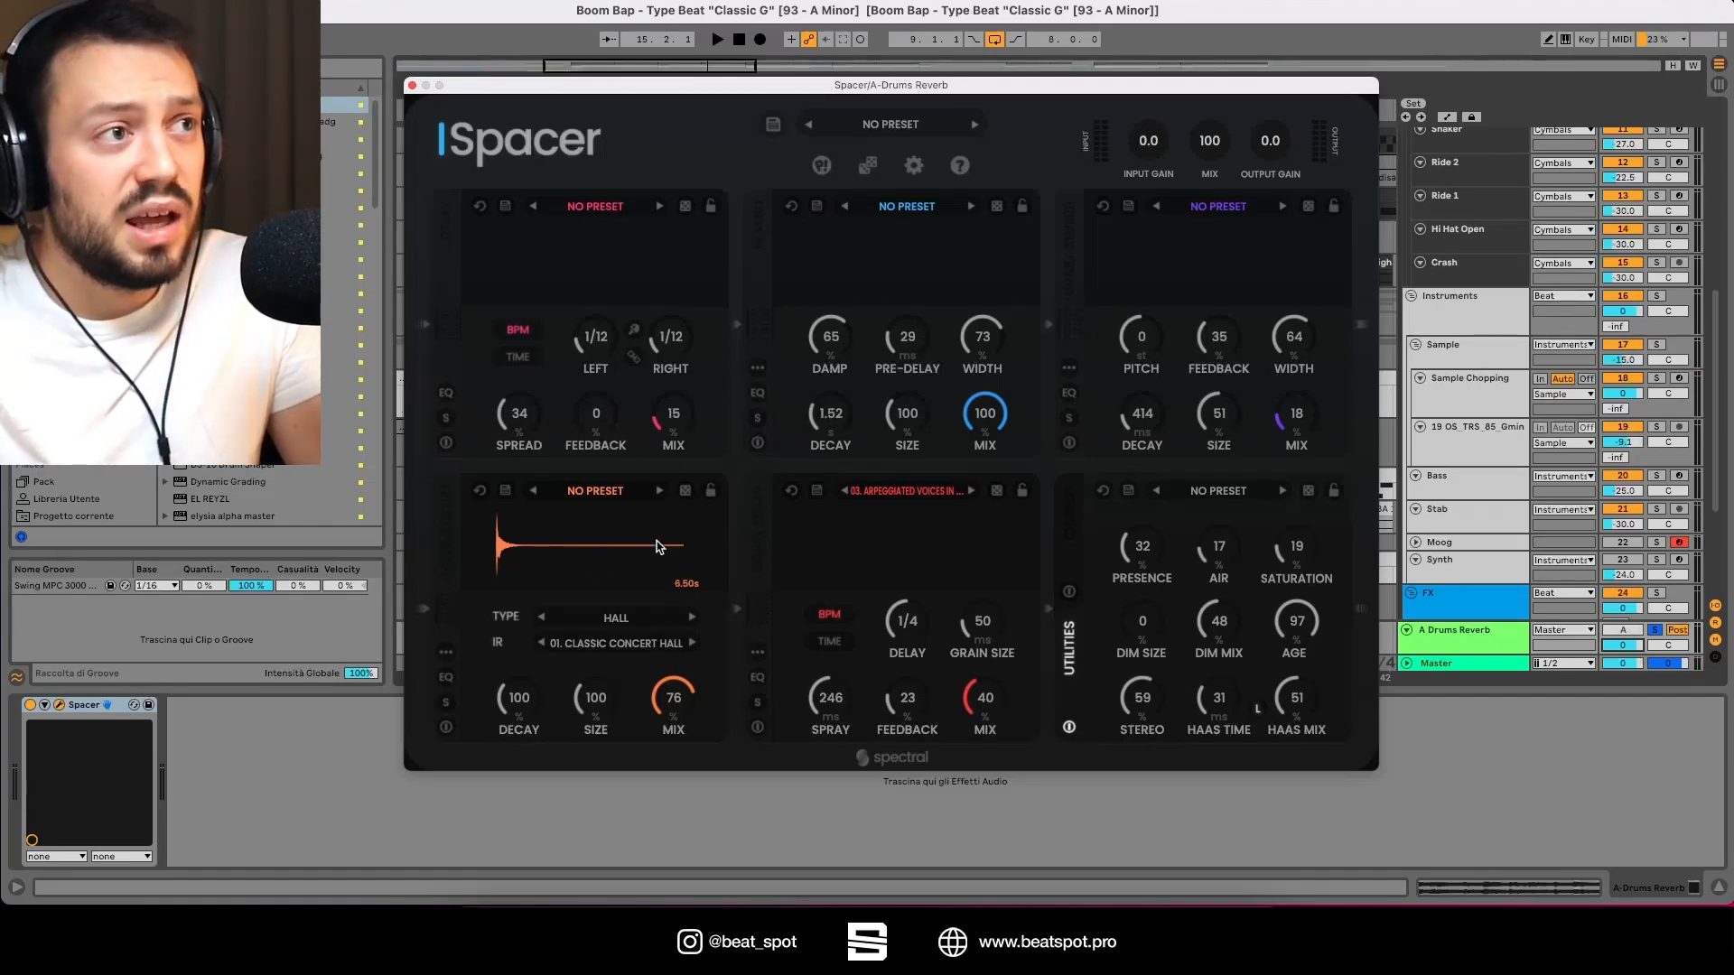
Step: Switch on the Delay, Reverb, Convolution and Grain Delay modules and solo the A Drums Reverb track
left_click(445, 443)
left_click(757, 443)
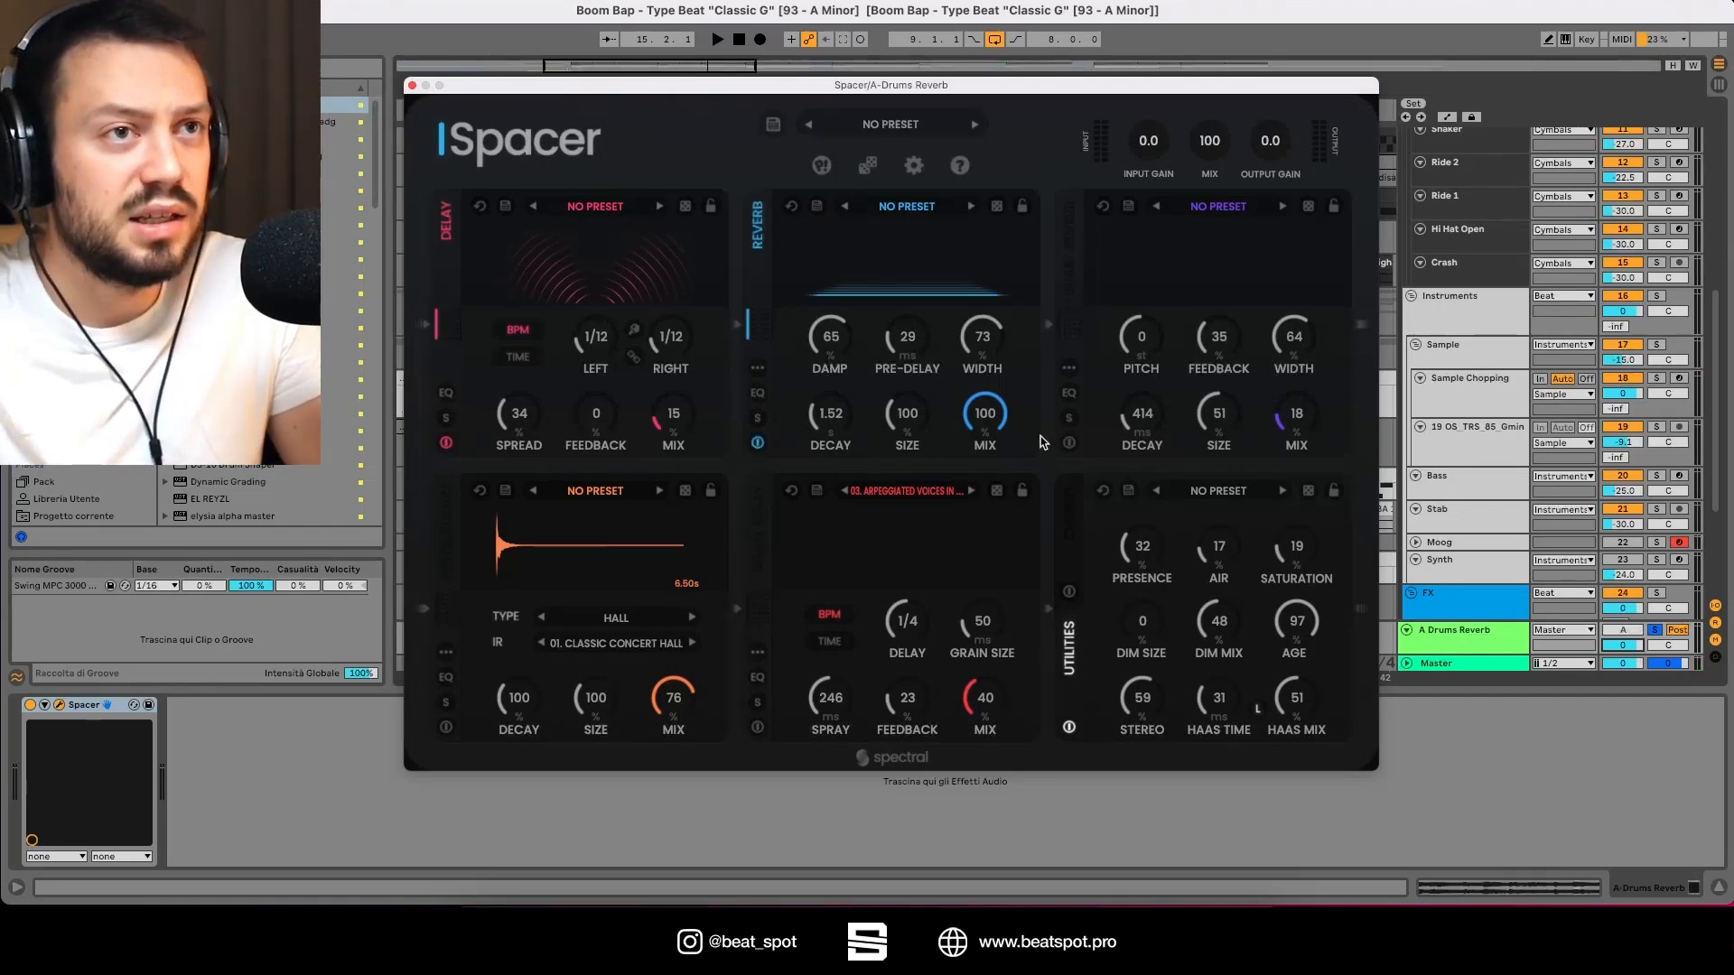
left_click(446, 727)
left_click(757, 728)
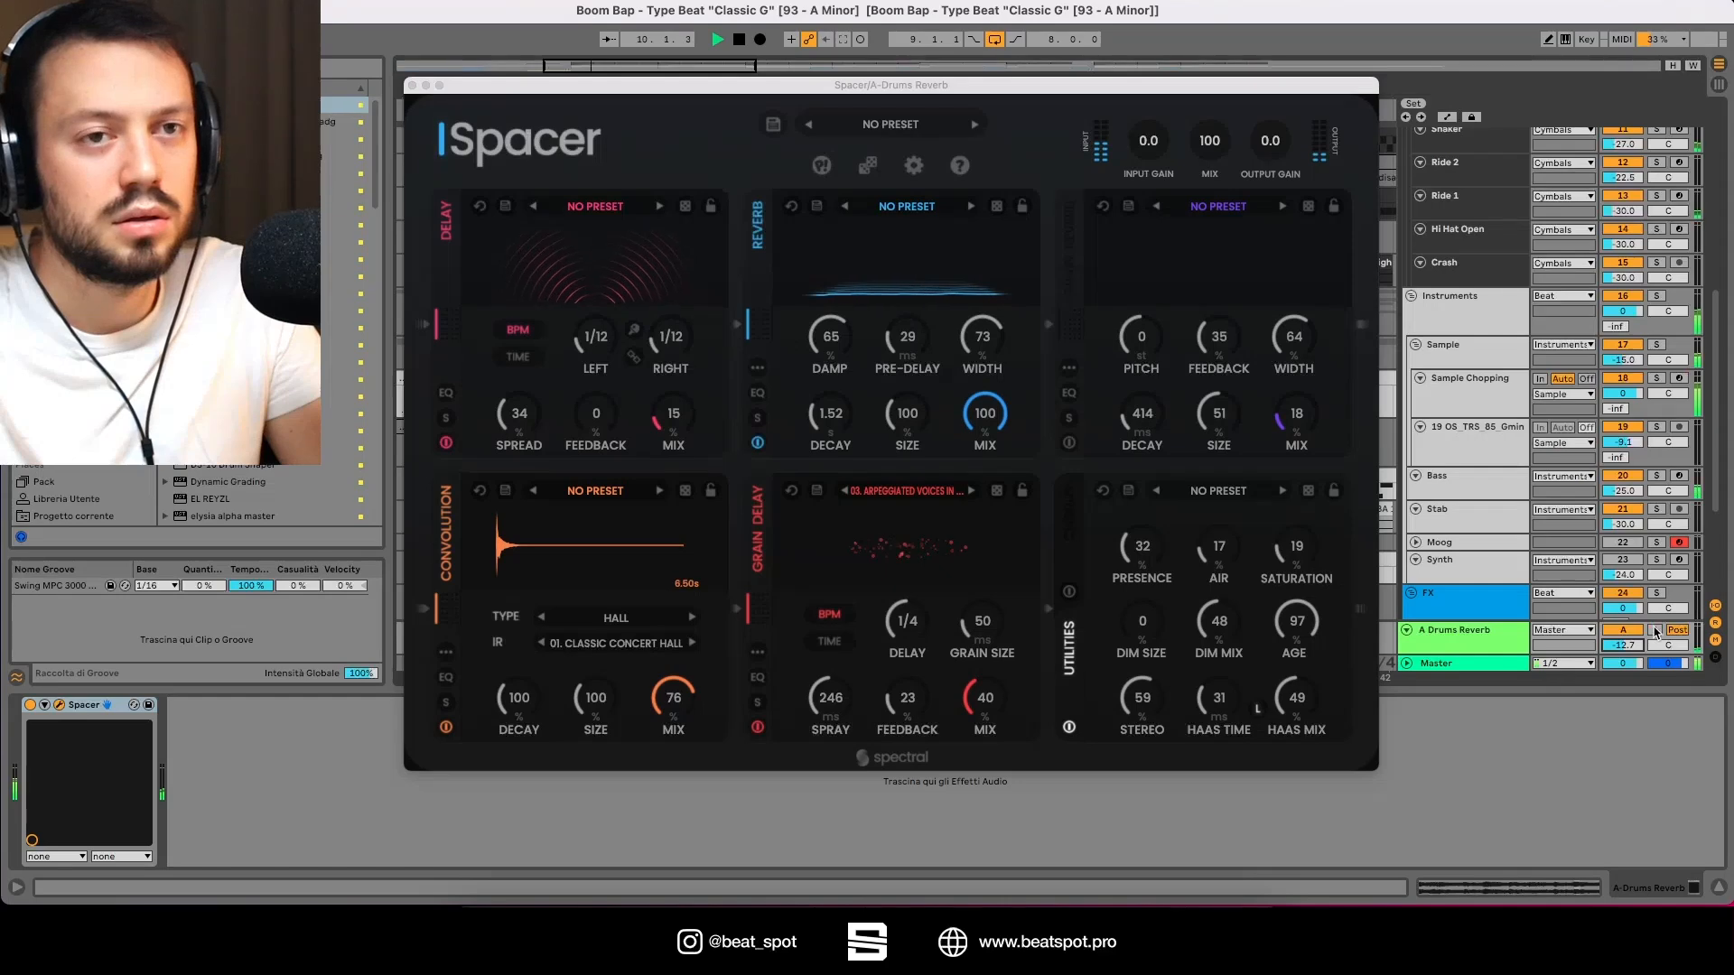
left_click(1654, 631)
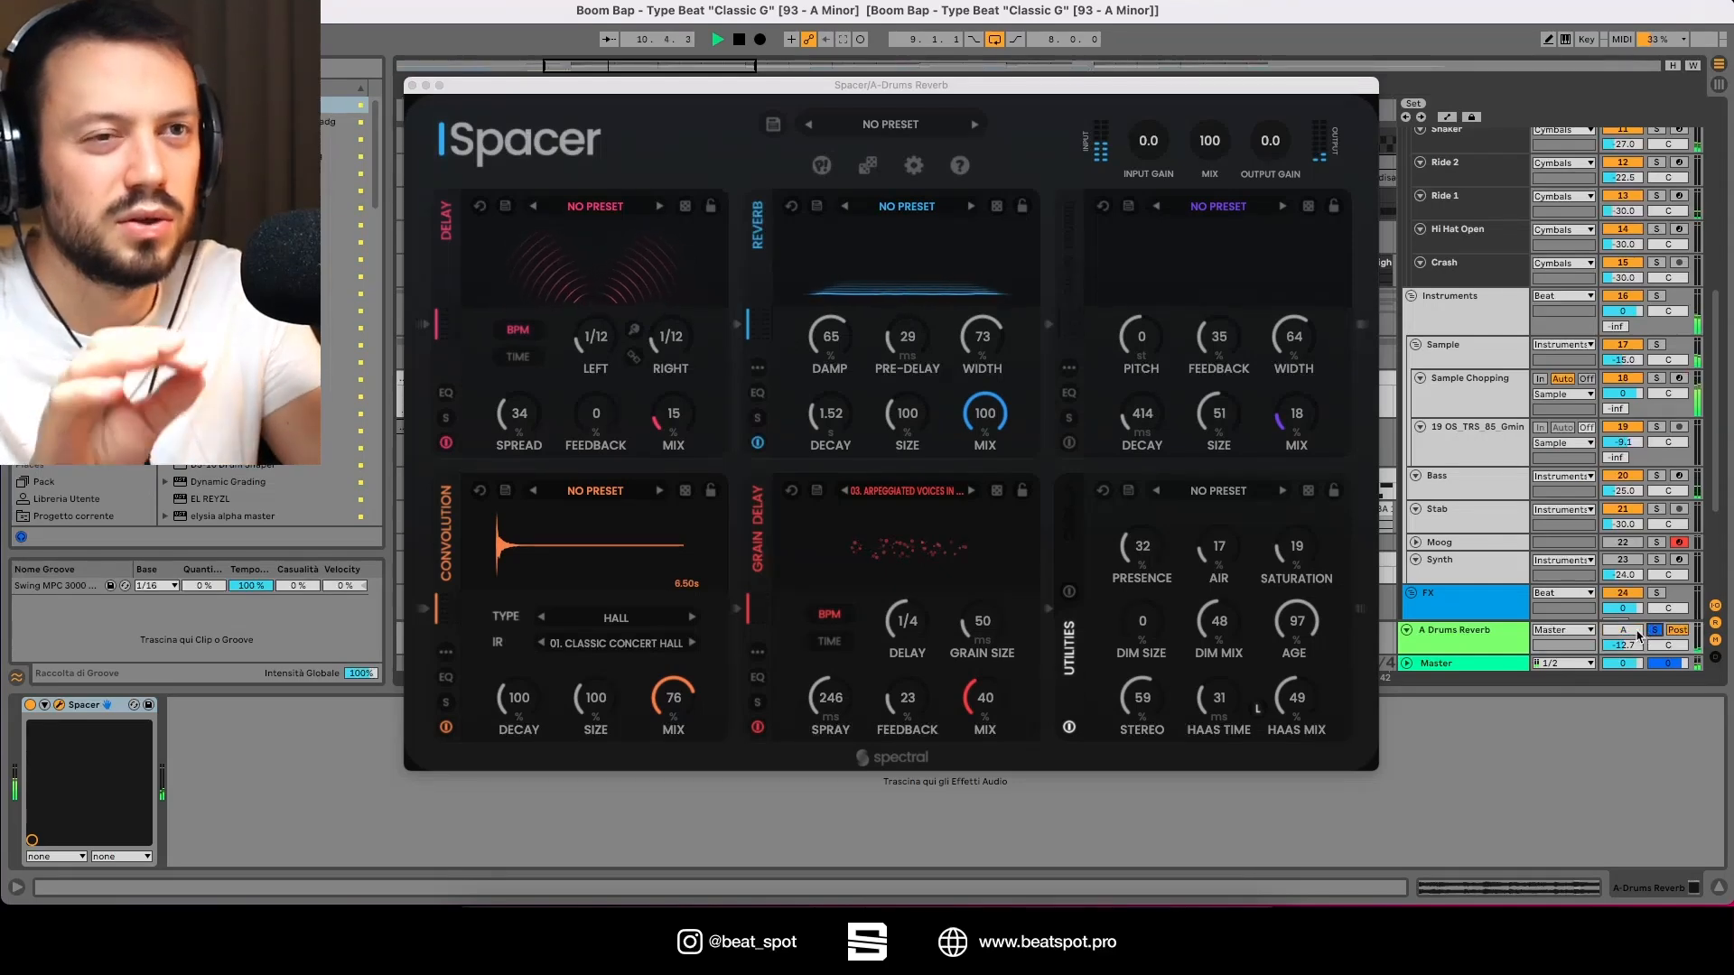